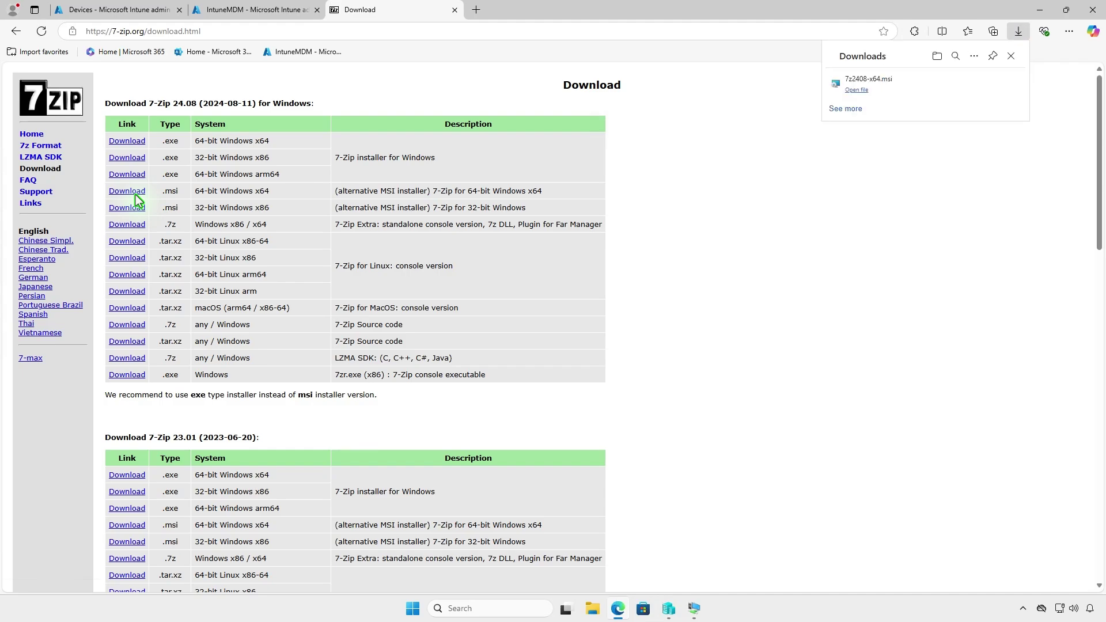
# Step: Switch from the downloaded 7z2408-x64.msi to the IntuneMDM tab showing the Intune admin center home
pyautogui.click(246, 13)
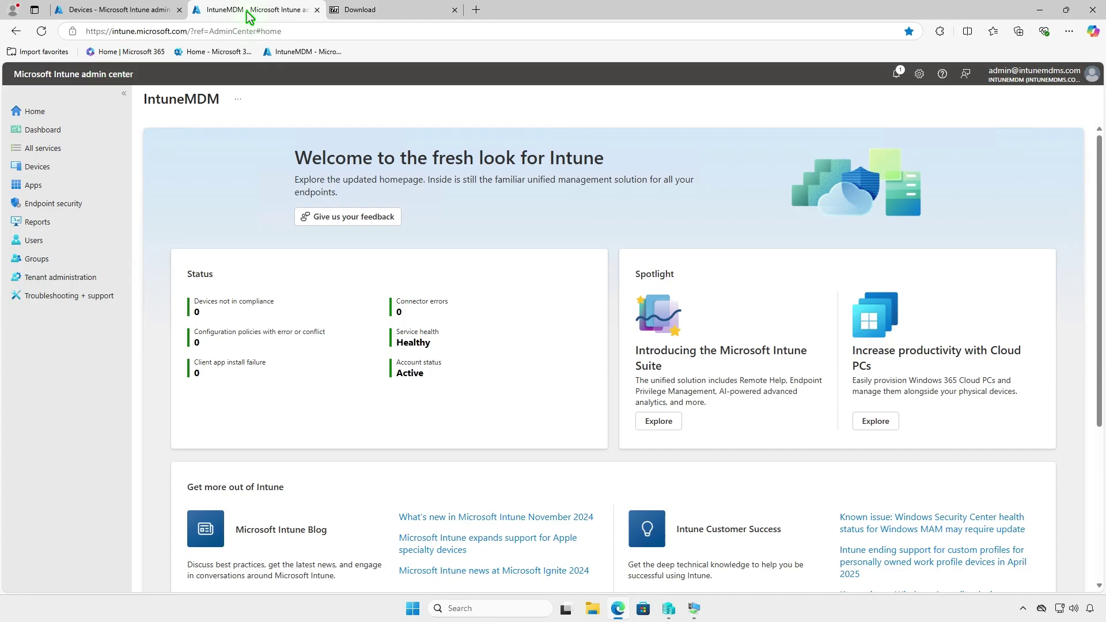
# Step: Under Apps > Windows, add a new app of type Line-of-business app
pyautogui.click(79, 185)
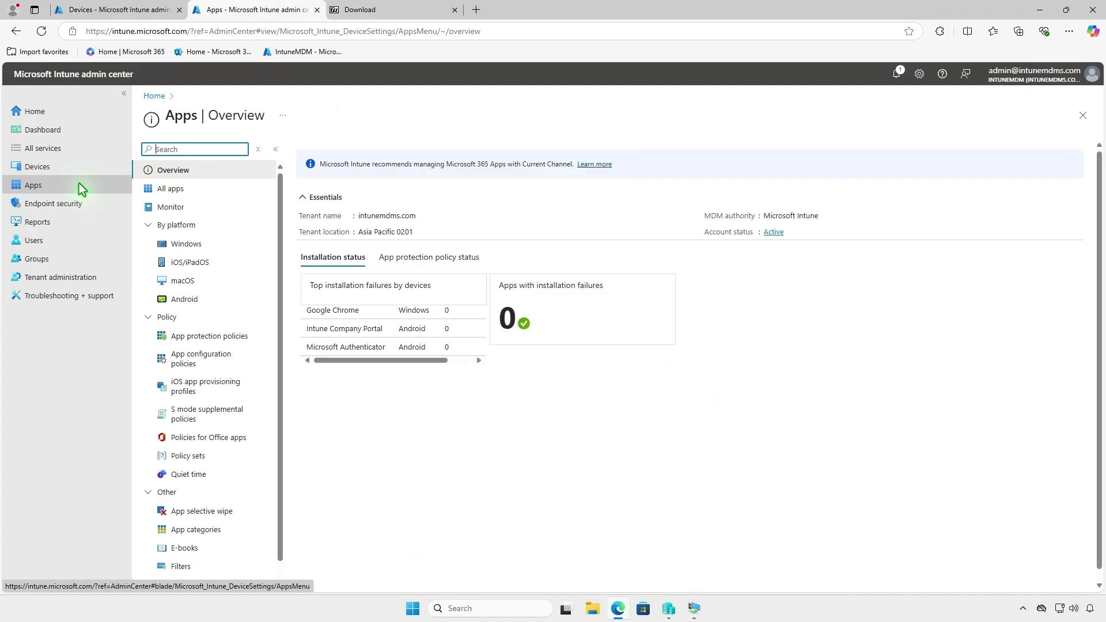
pyautogui.click(212, 242)
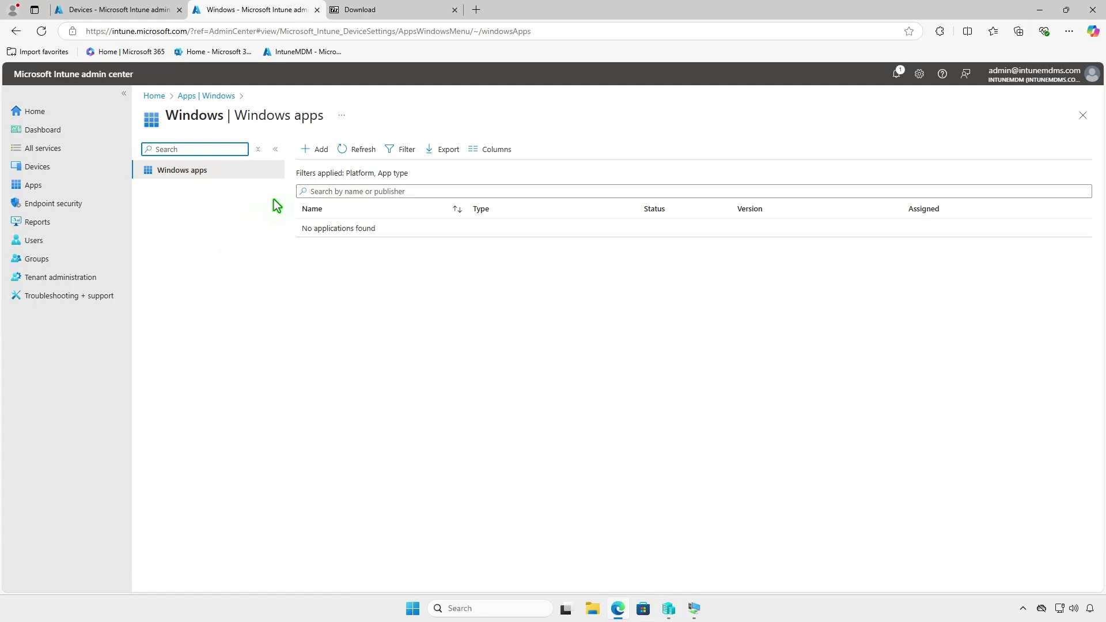
pyautogui.click(315, 153)
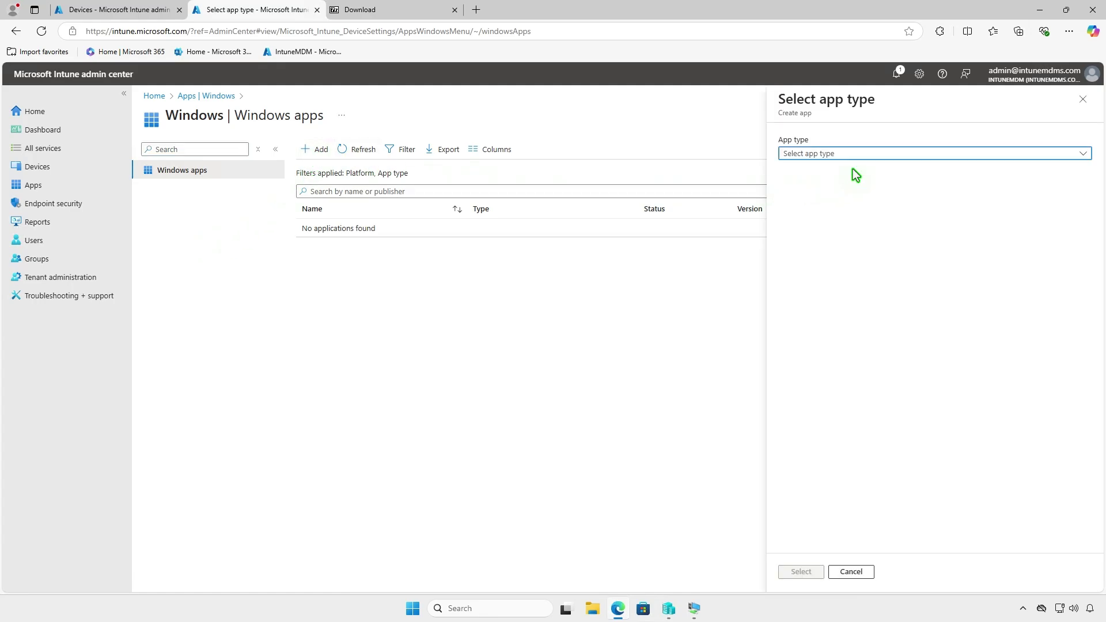
pyautogui.click(873, 155)
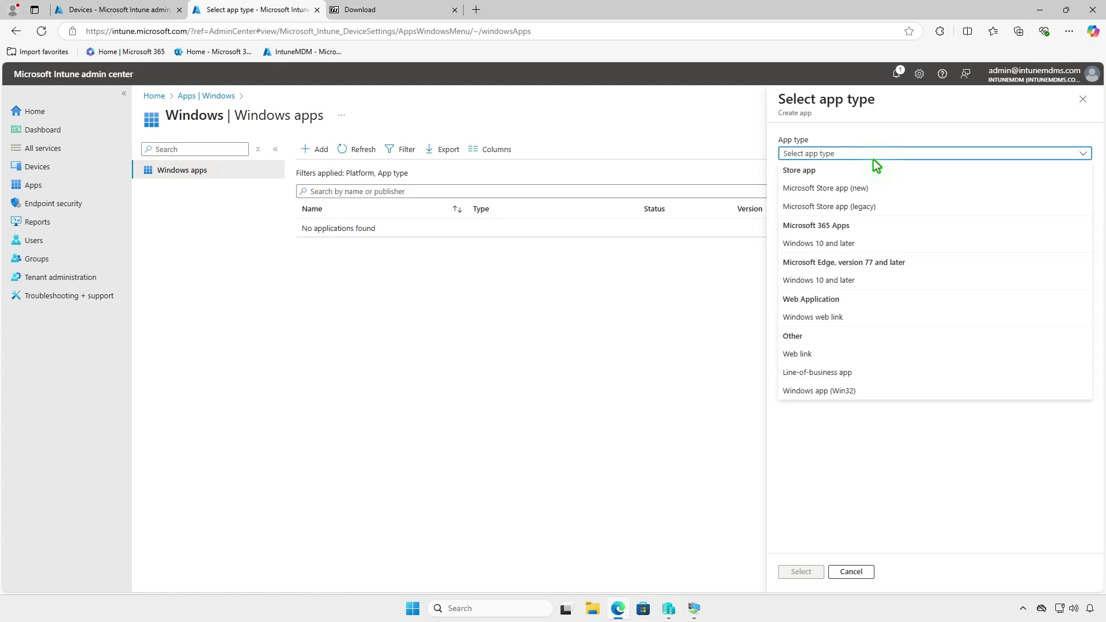
pyautogui.click(866, 378)
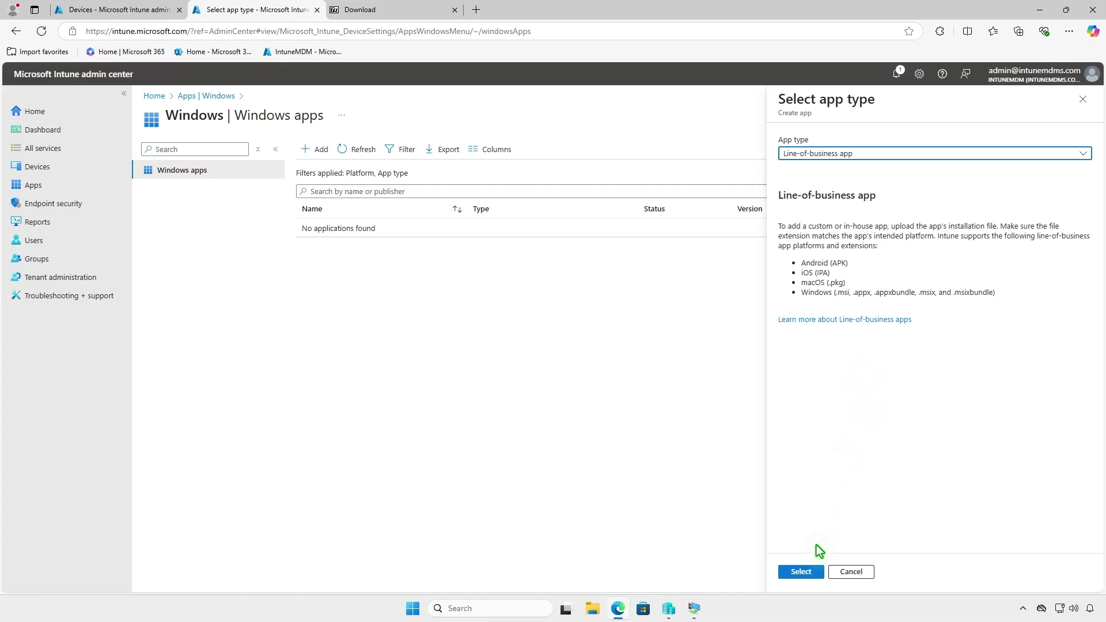
pyautogui.click(800, 572)
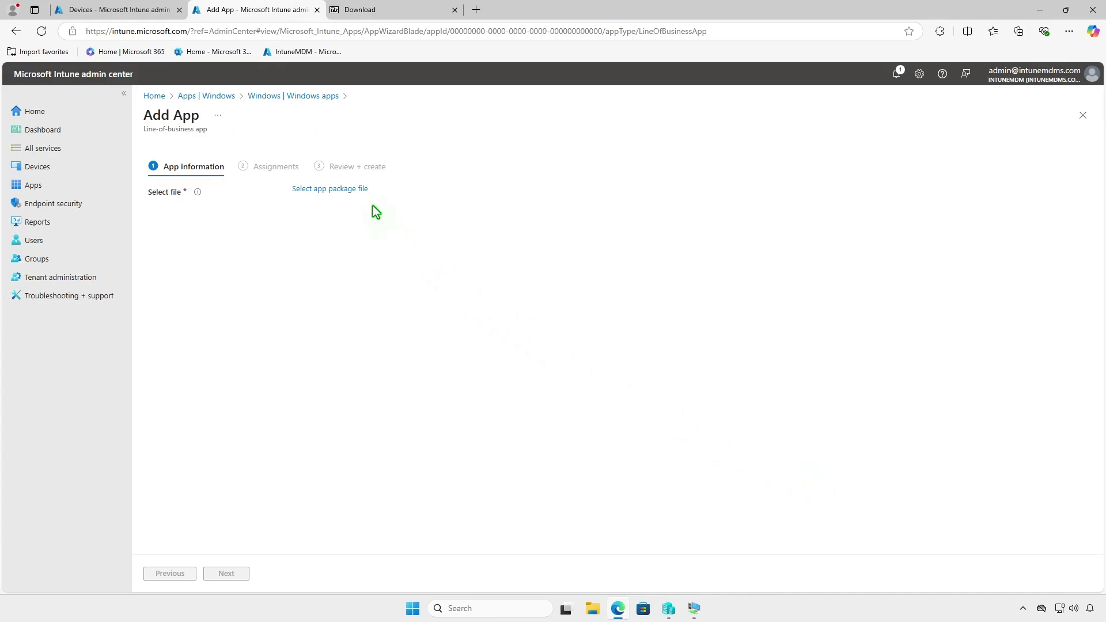
# Step: Load 7z2408-x64.msi from Downloads as the app package file
pyautogui.click(357, 190)
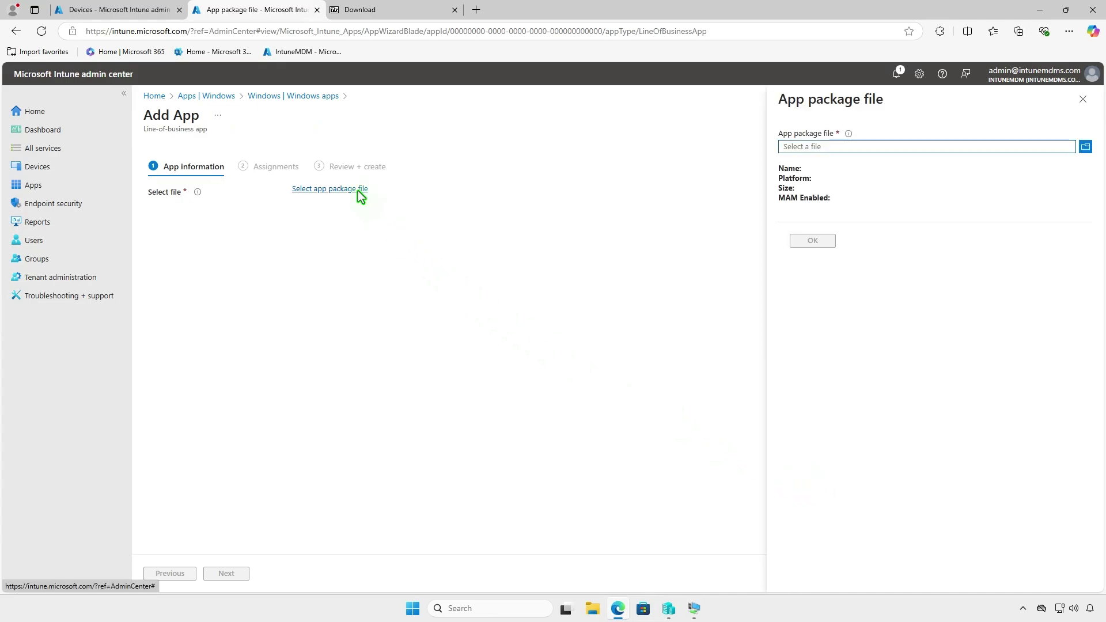
pyautogui.click(900, 149)
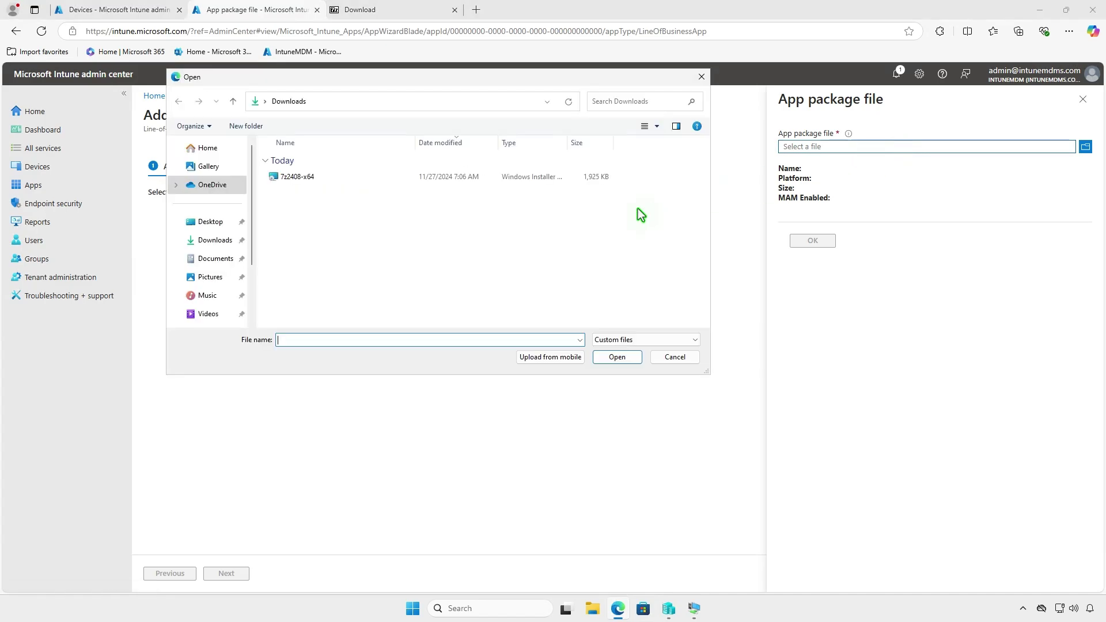
pyautogui.click(315, 178)
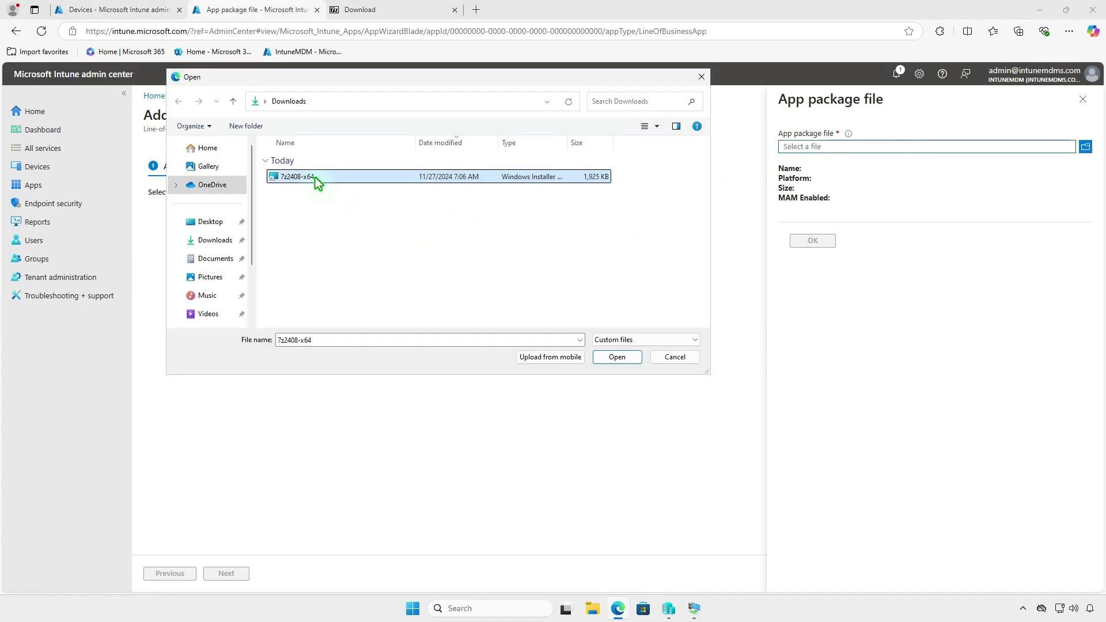
pyautogui.click(620, 360)
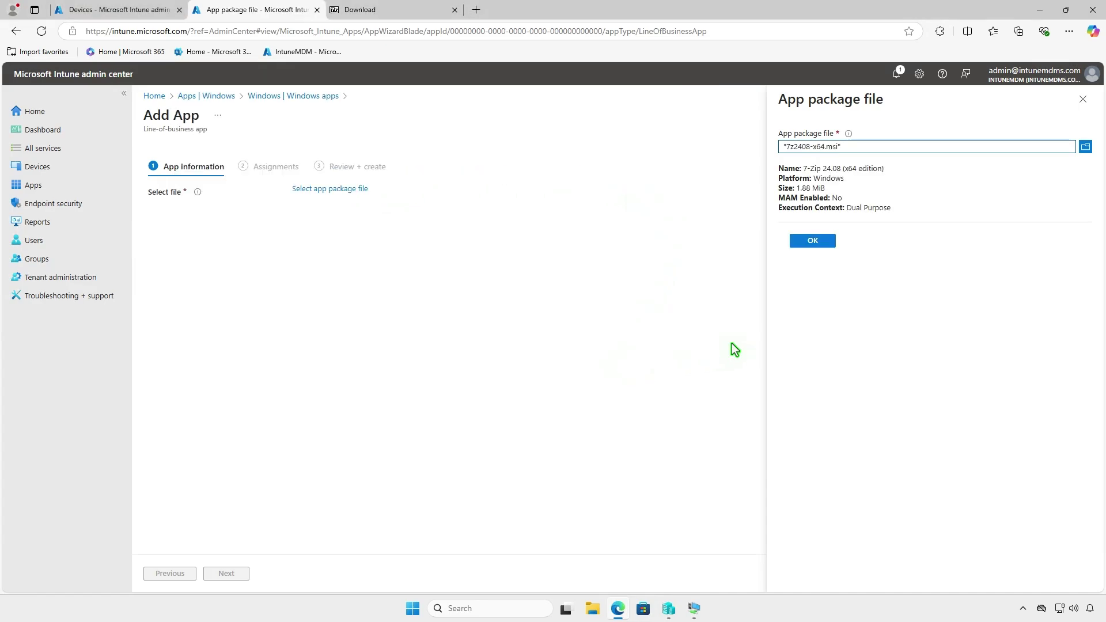
pyautogui.click(828, 245)
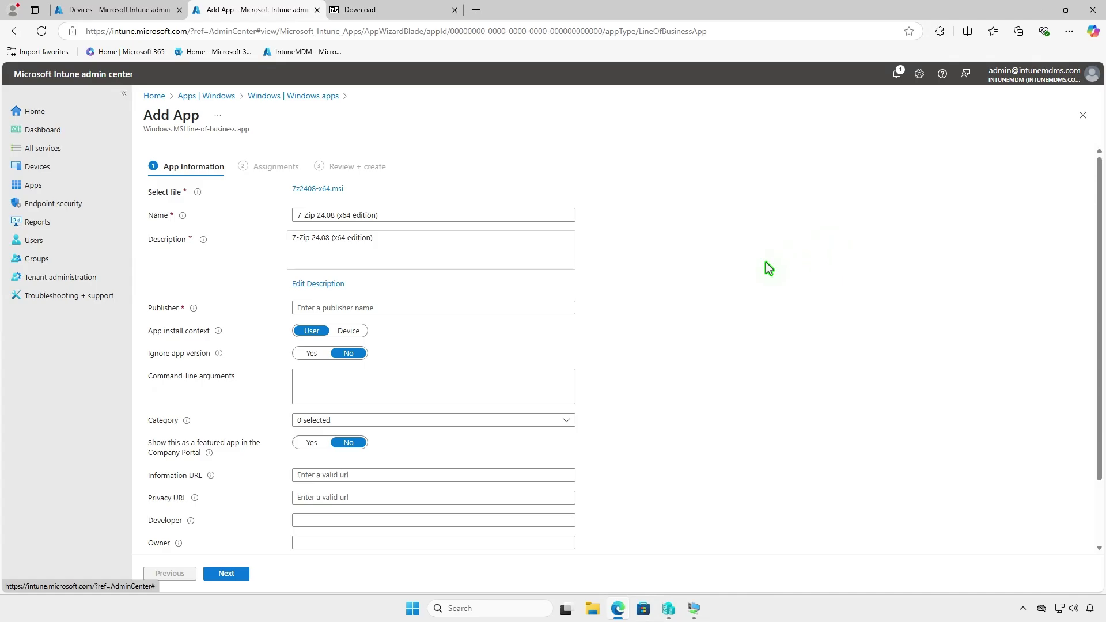
# Step: Enter the publisher name and set the app install context to Device
pyautogui.write('Igor Pavlov')
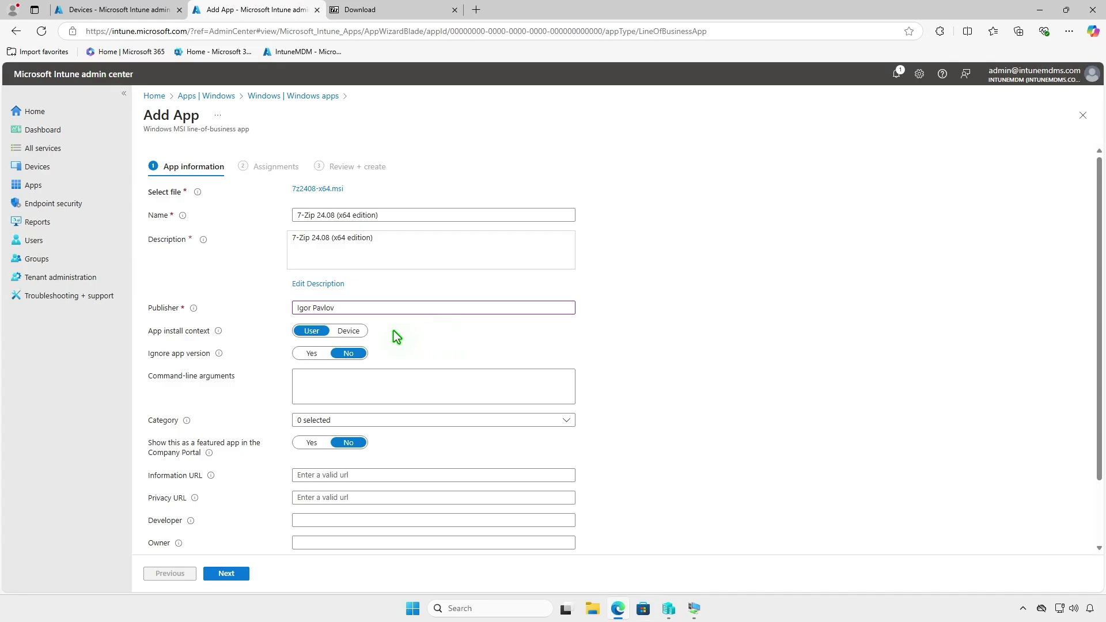
pyautogui.click(349, 332)
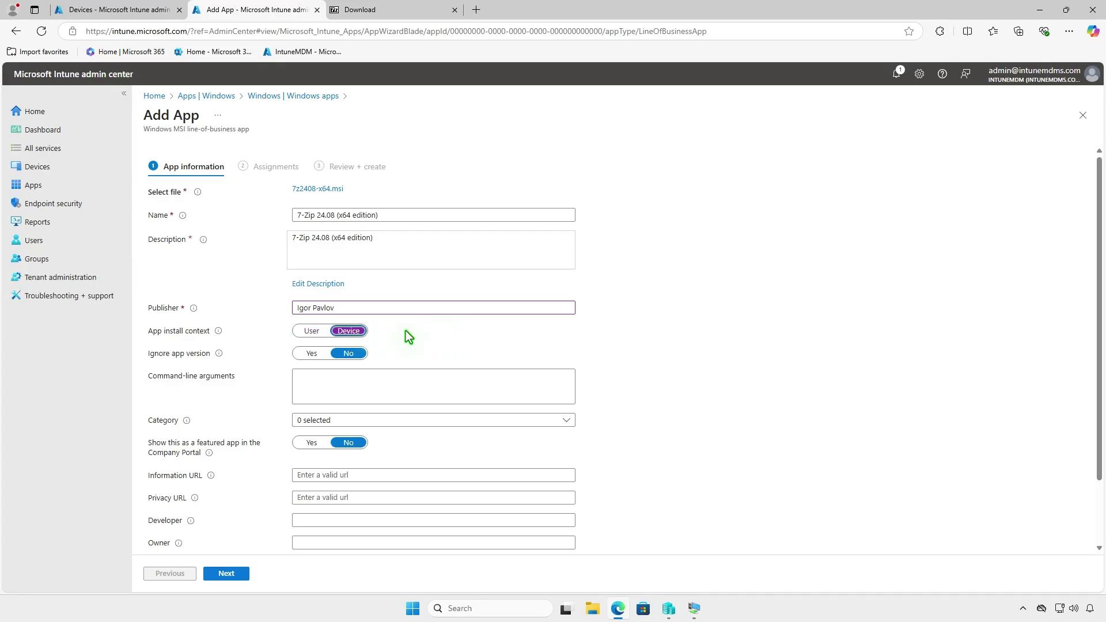
pyautogui.click(418, 353)
pyautogui.scroll(-3, 631, 372)
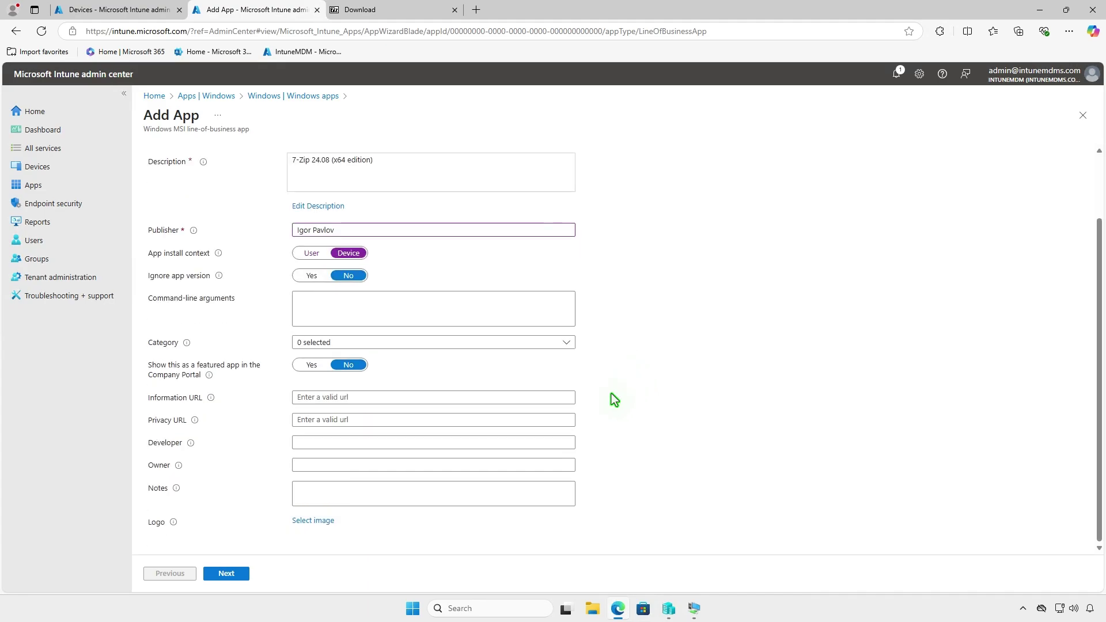
# Step: Upload 7ziplogo.png from Downloads as the app's logo
pyautogui.click(330, 522)
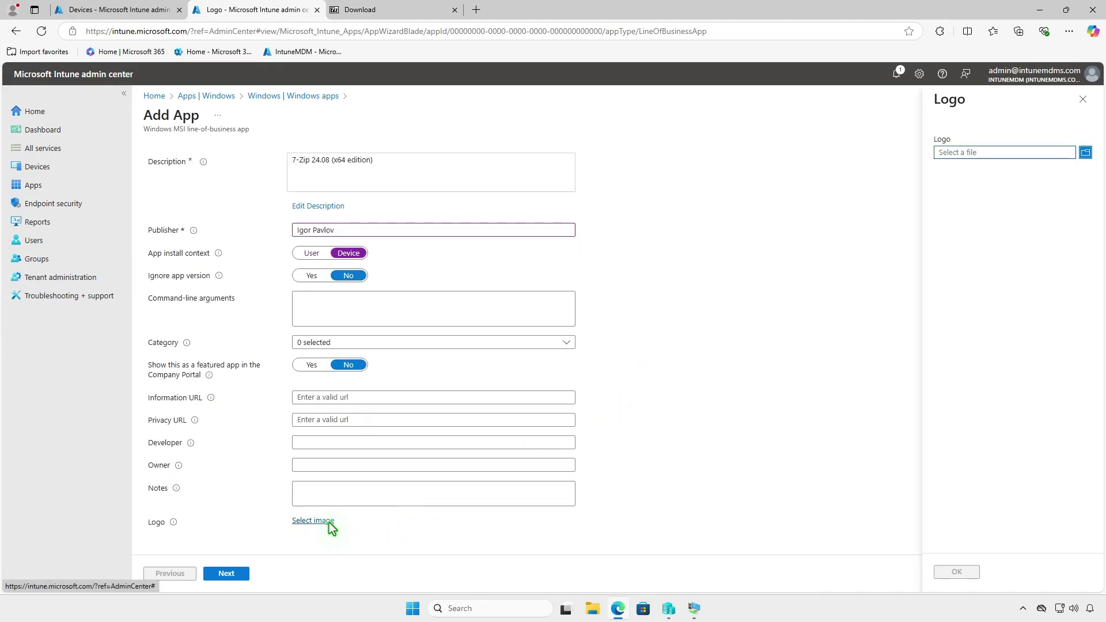
pyautogui.click(994, 153)
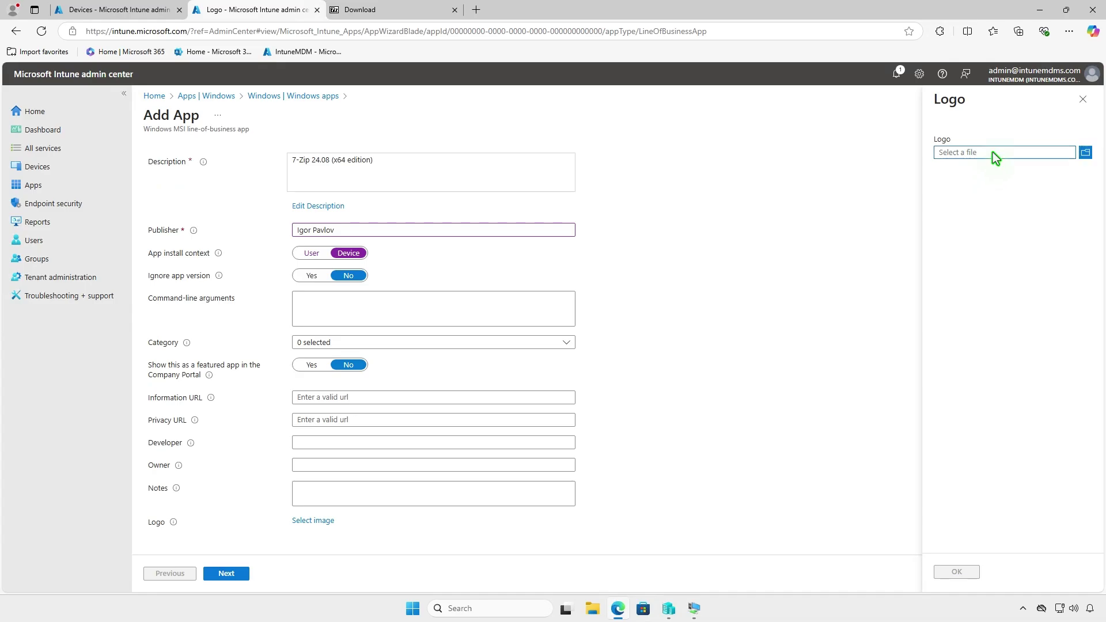
pyautogui.click(292, 180)
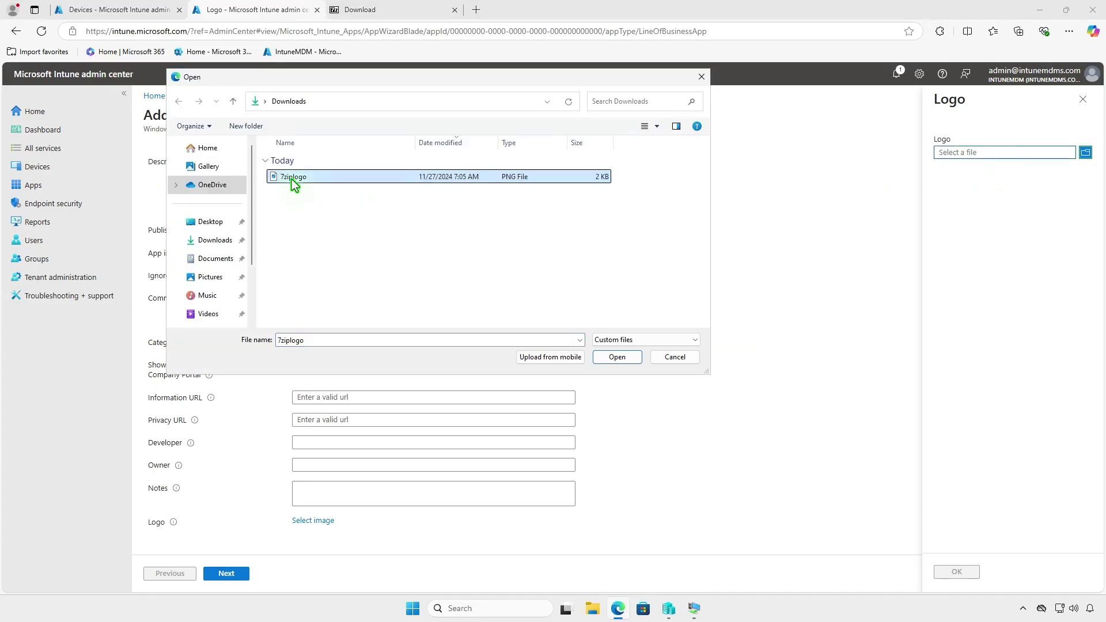
pyautogui.click(617, 358)
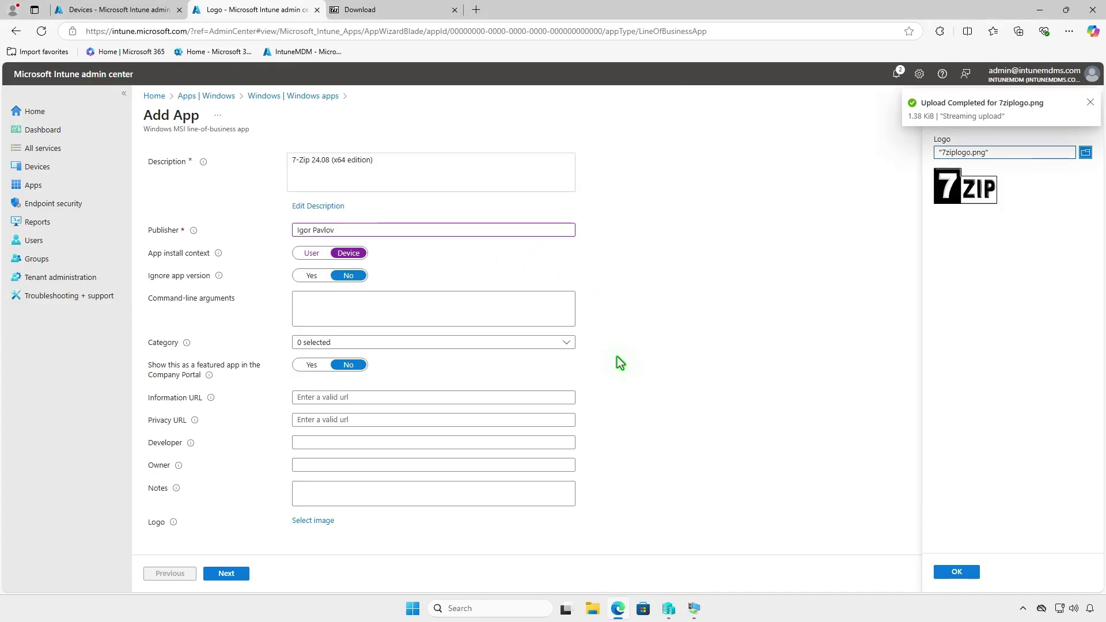
pyautogui.click(957, 572)
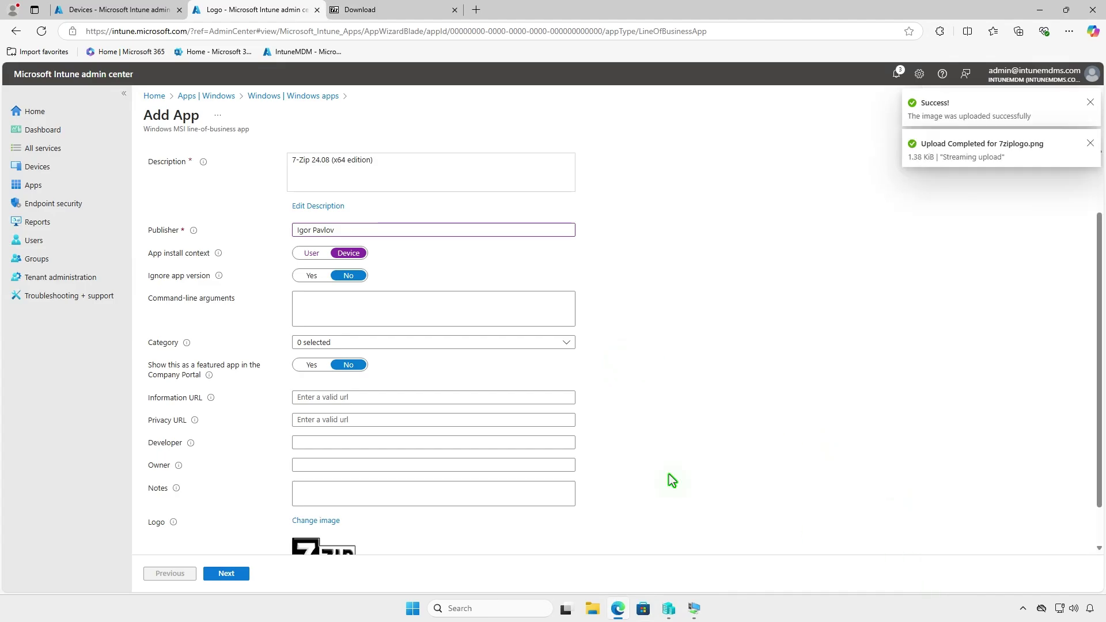
pyautogui.scroll(-1, 643, 460)
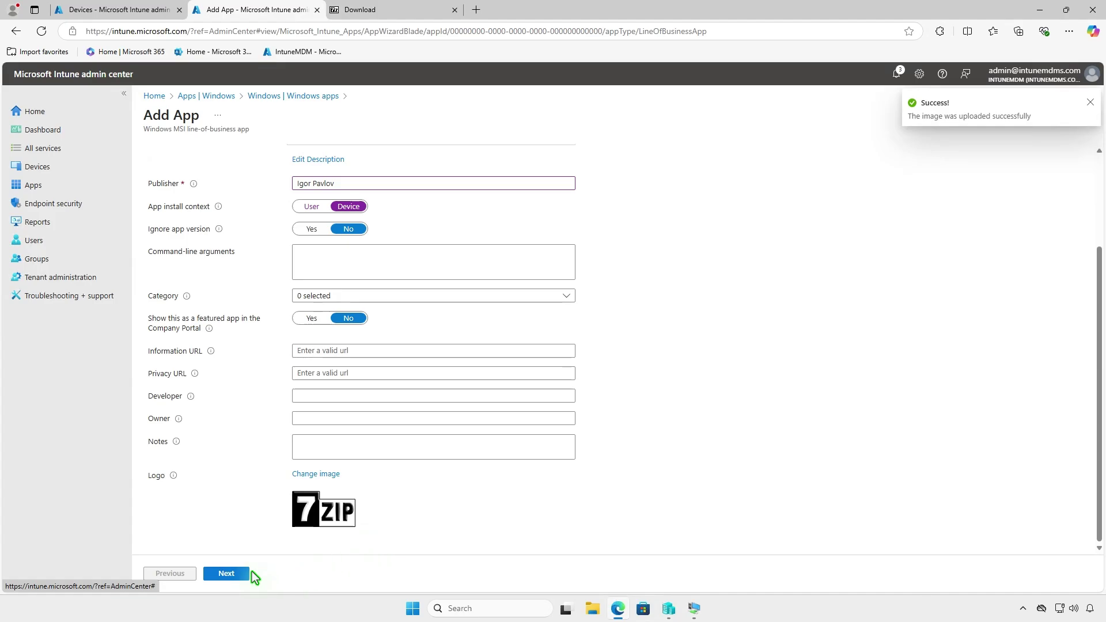
# Step: Add Test_Devices as a Required group and advance to Review + create
pyautogui.click(234, 572)
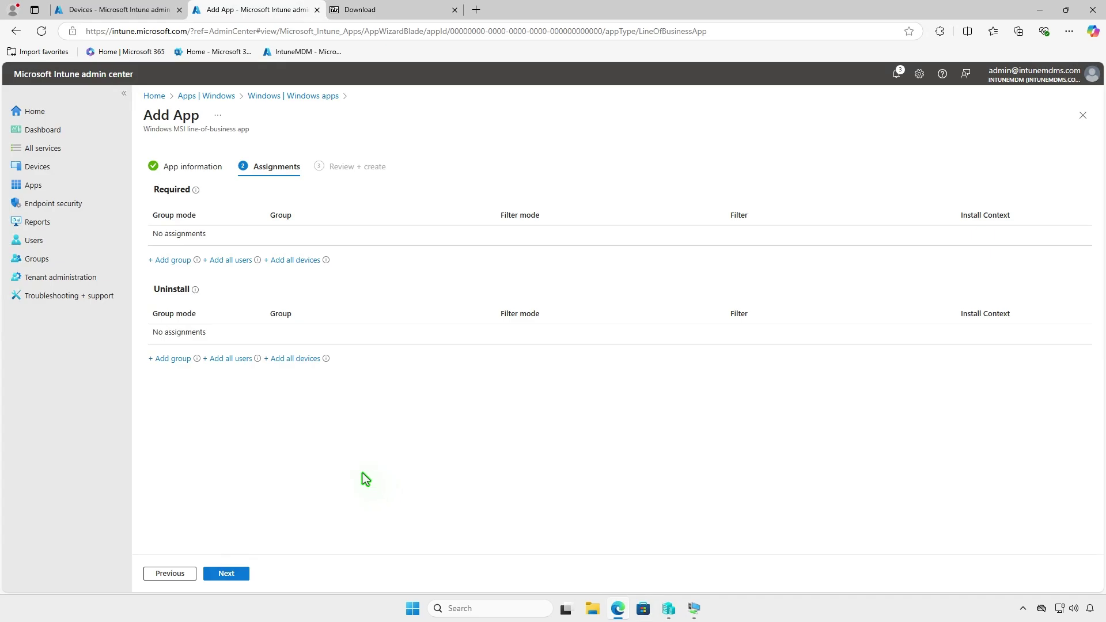
pyautogui.click(180, 262)
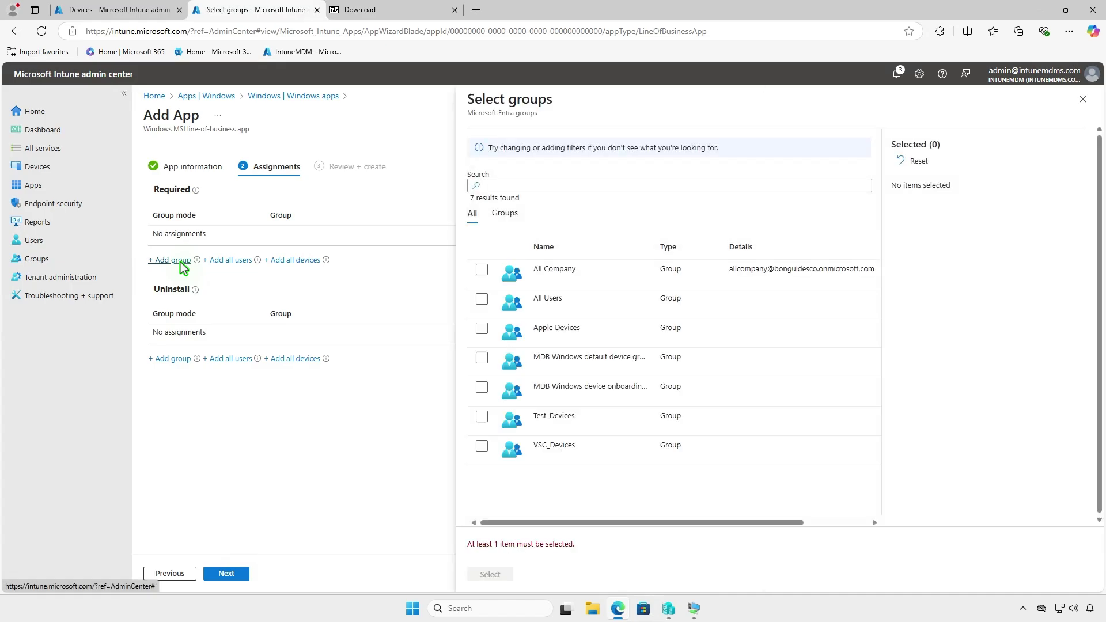
pyautogui.click(481, 416)
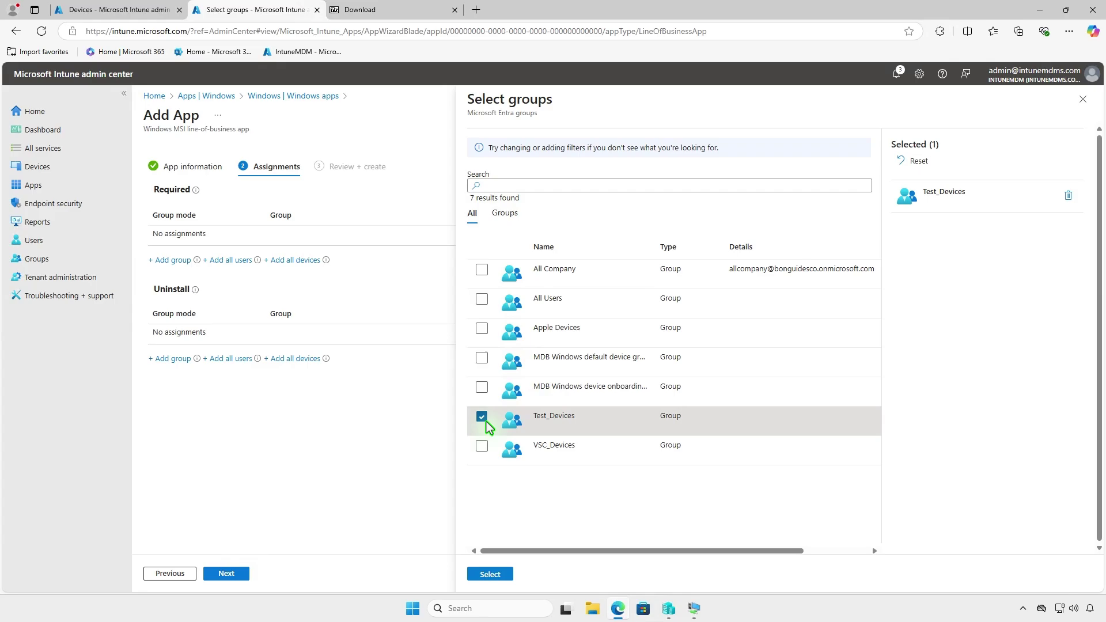
pyautogui.click(508, 577)
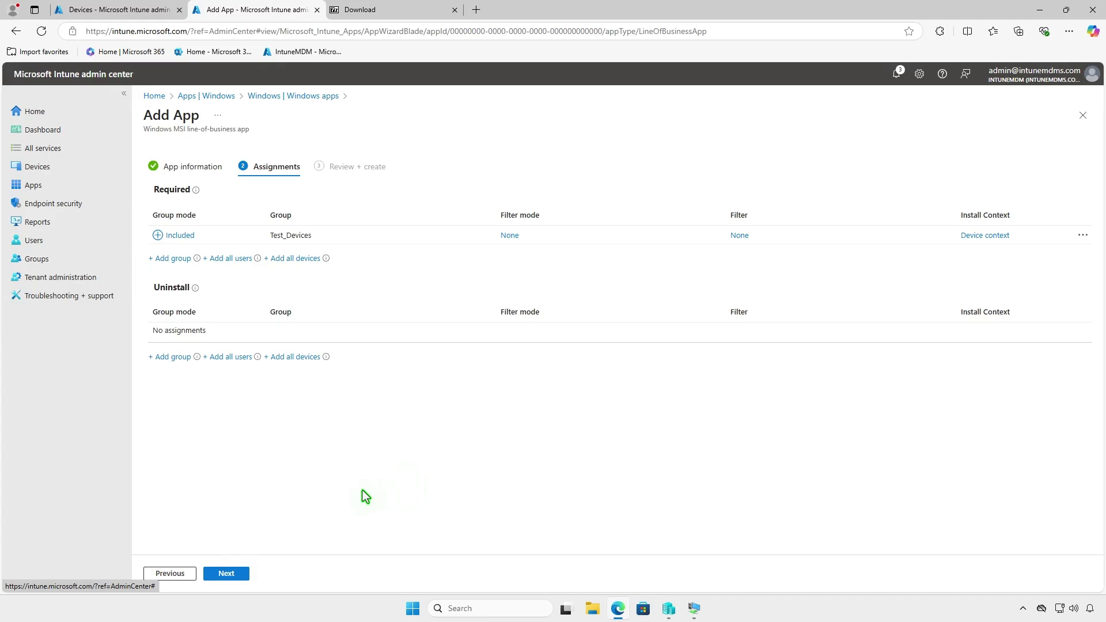
pyautogui.click(243, 572)
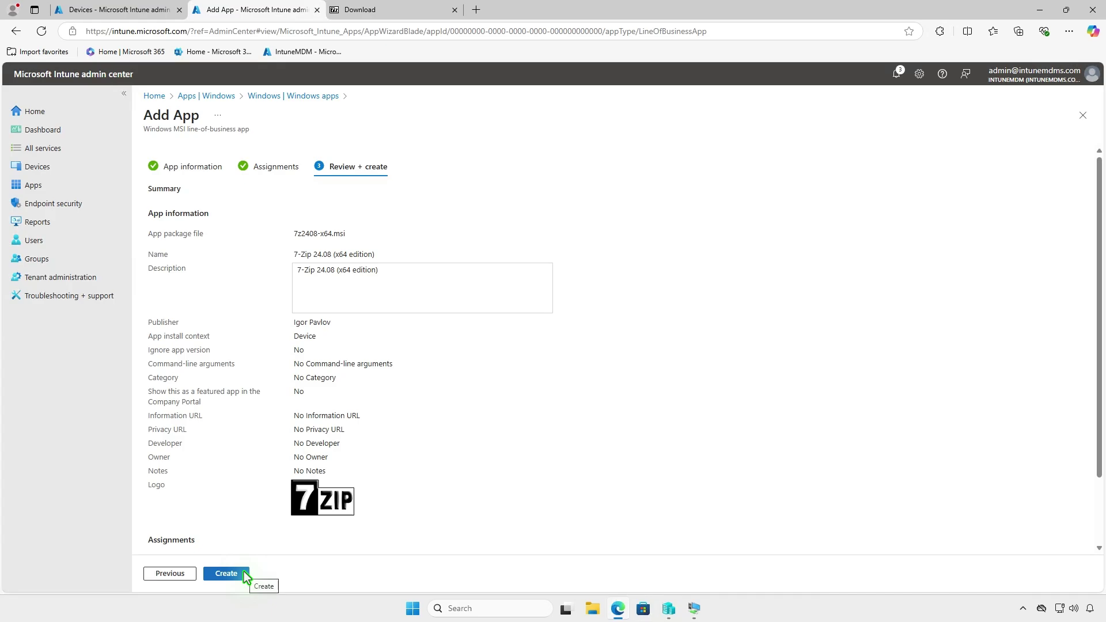
# Step: Create the 7-Zip 24.08 app, then minimize Edge to show the desktop
pyautogui.click(226, 574)
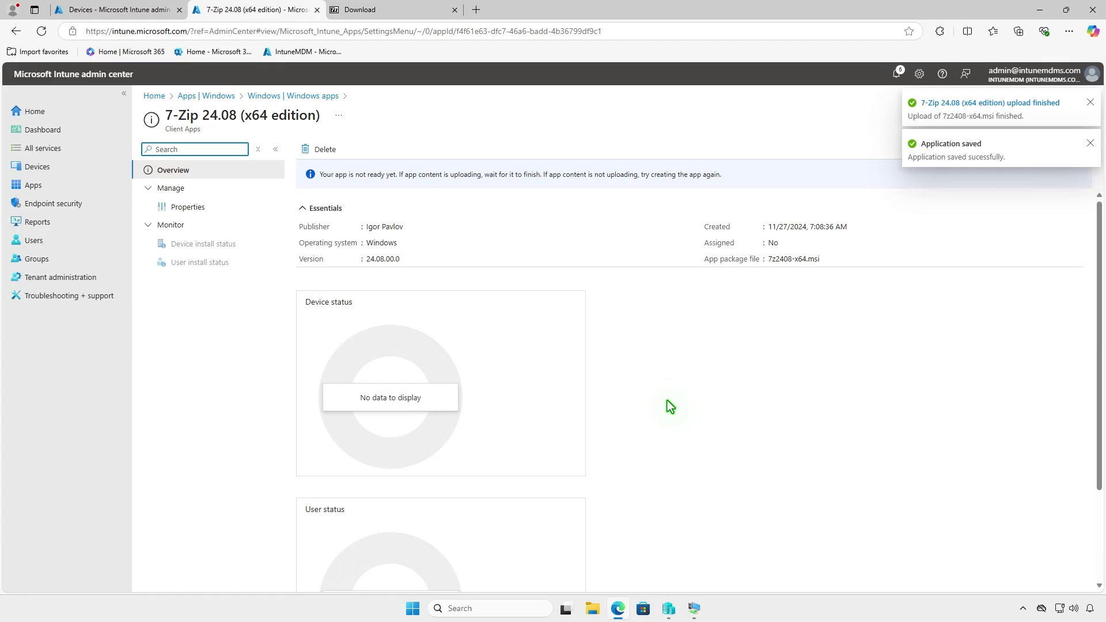
pyautogui.click(1035, 11)
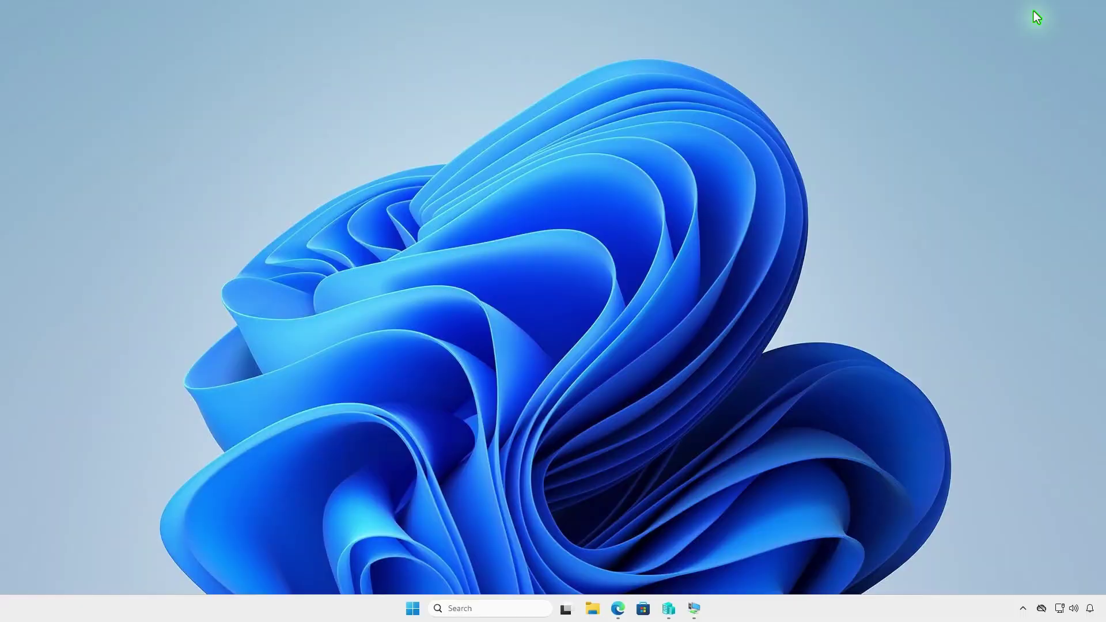
# Step: On the client VM, open Settings > Accounts > Access work or school
pyautogui.click(694, 609)
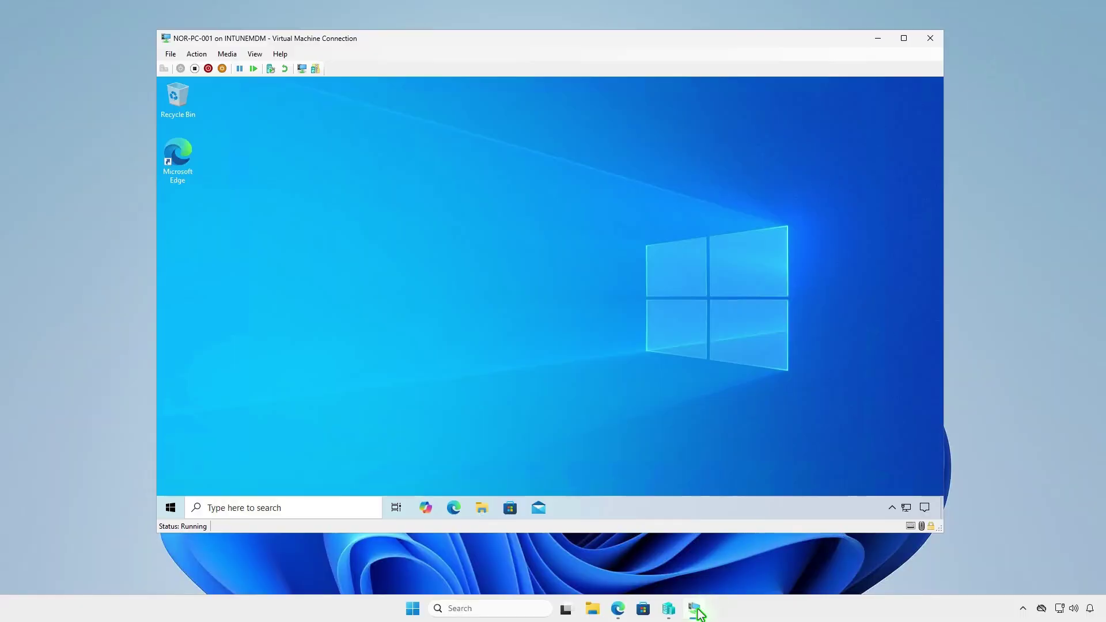
pyautogui.rightClick(173, 510)
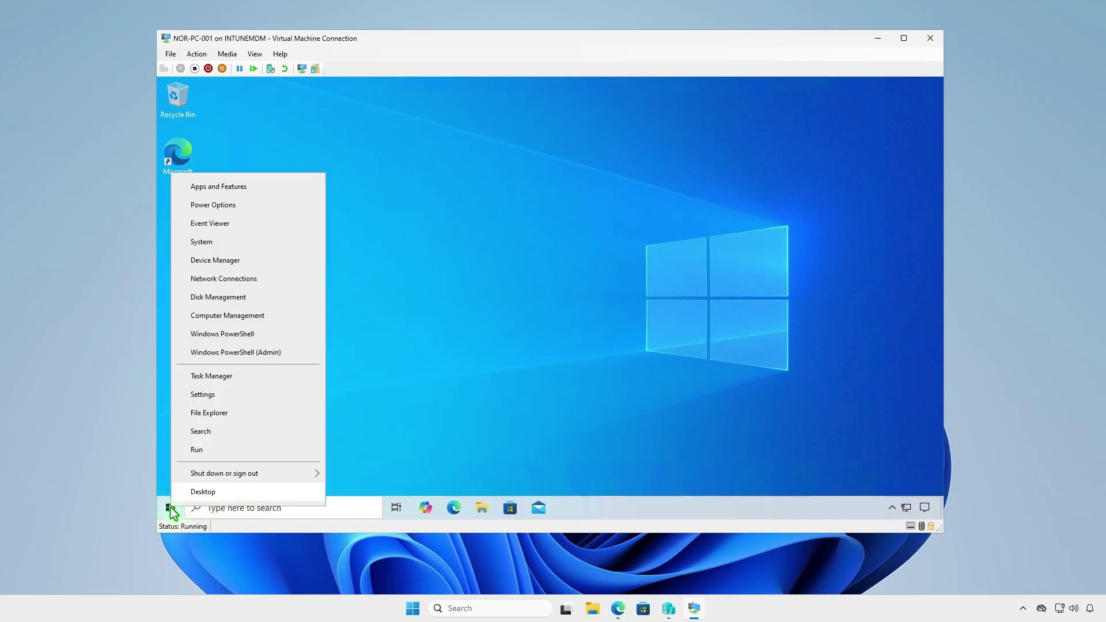
pyautogui.click(227, 397)
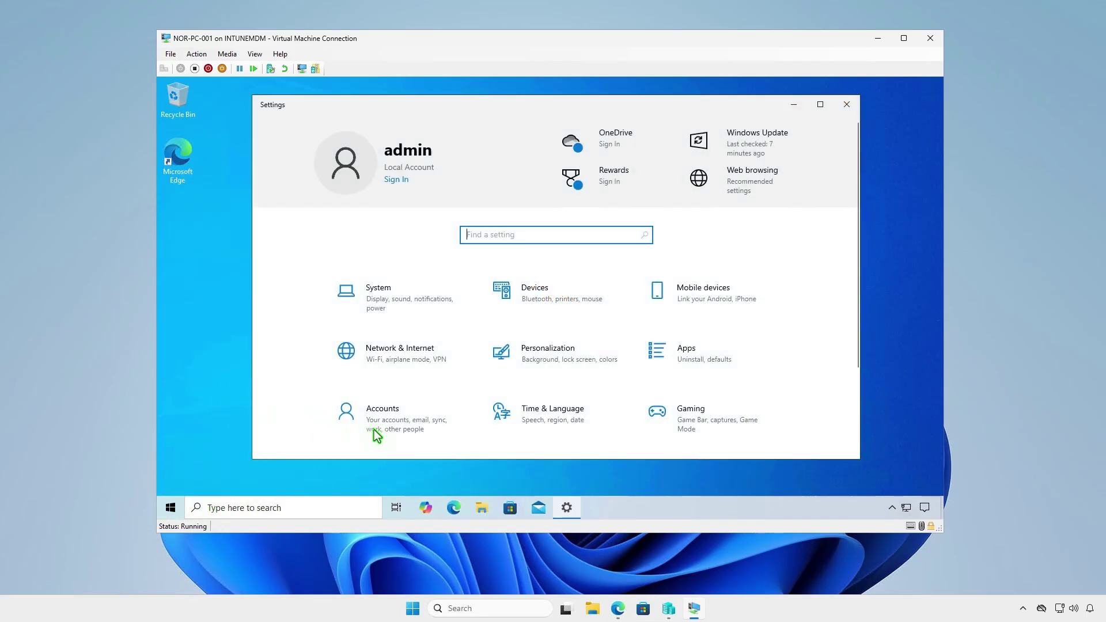
pyautogui.click(441, 433)
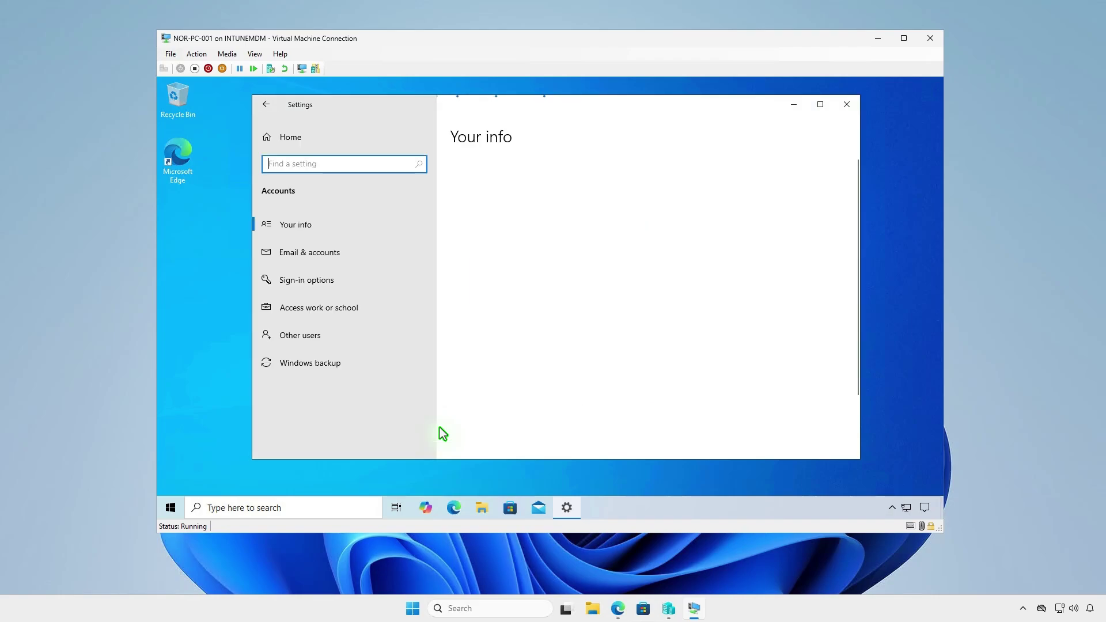
pyautogui.click(376, 317)
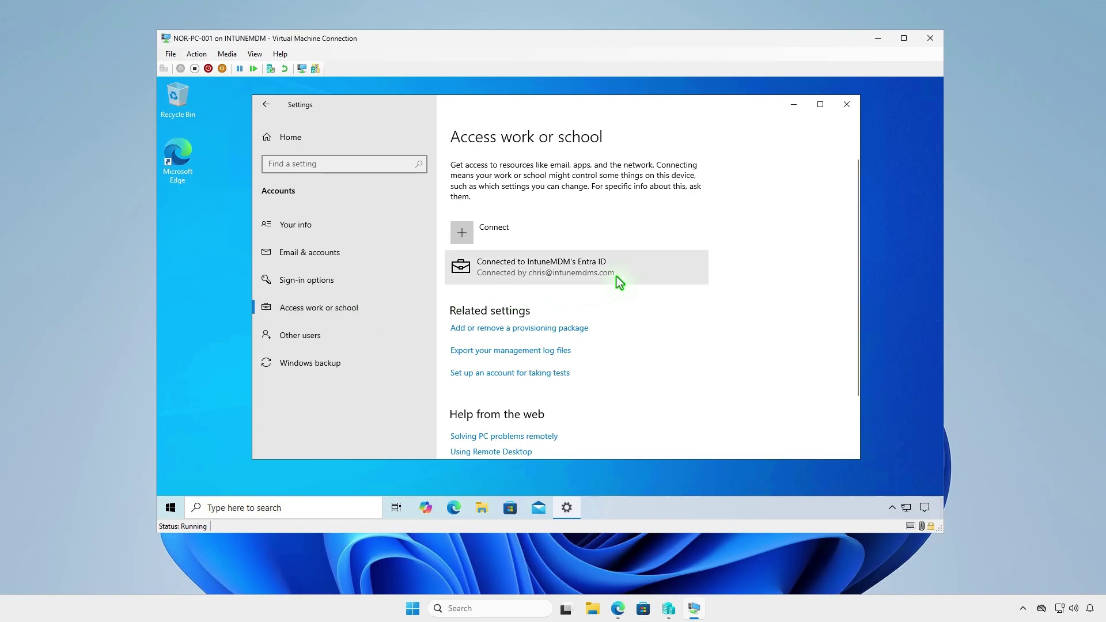
# Step: Sync the IntuneMDM Entra ID connection from its Info page
pyautogui.click(620, 273)
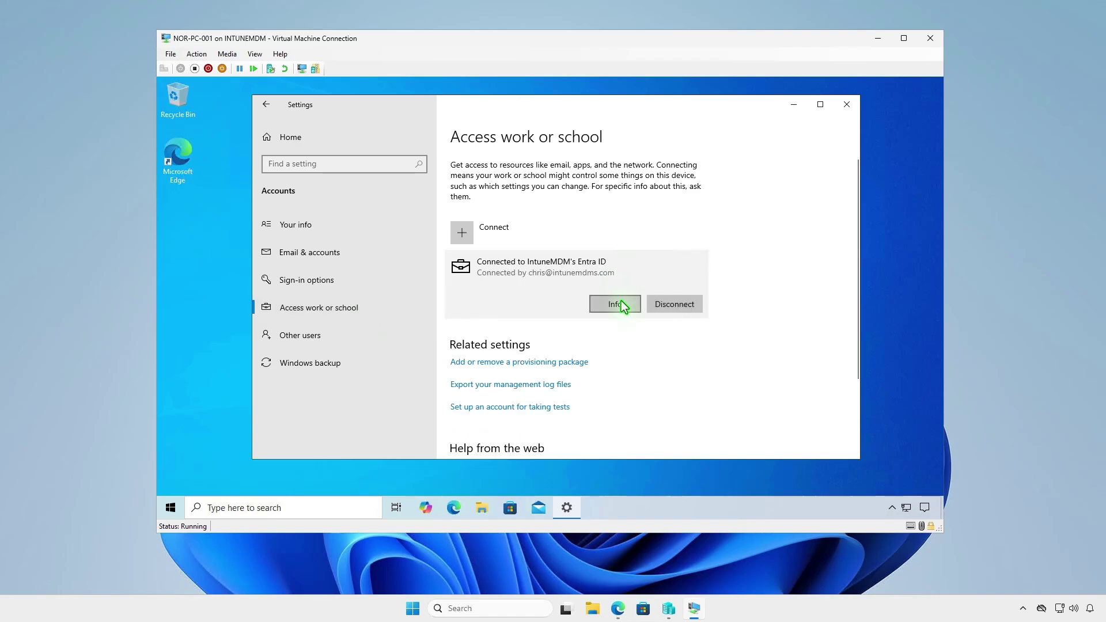
pyautogui.click(621, 302)
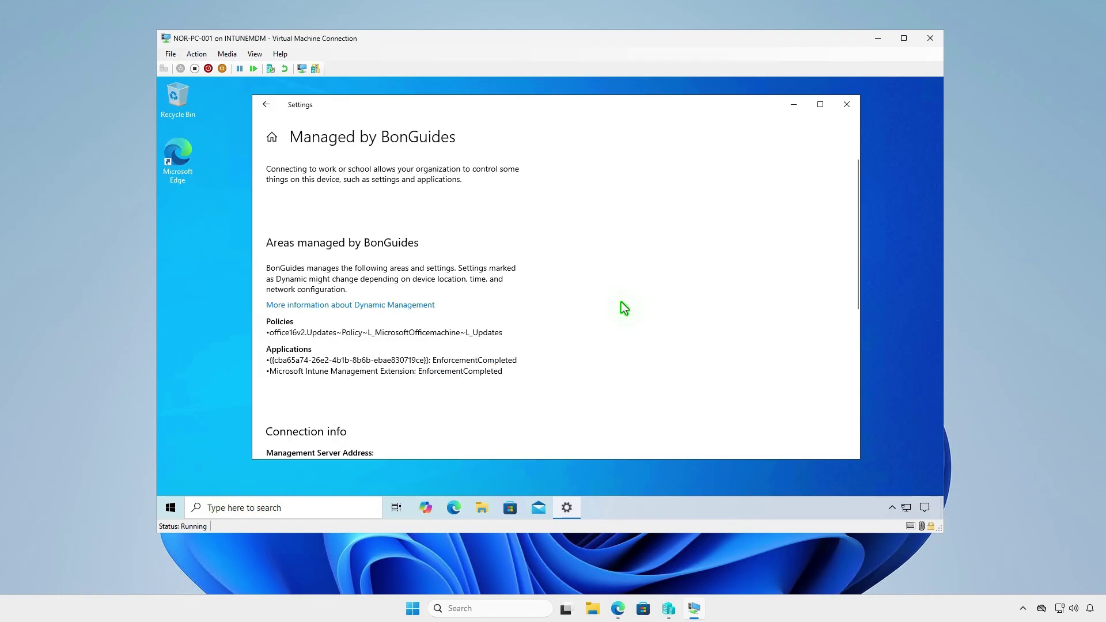
pyautogui.scroll(-3, 621, 302)
pyautogui.scroll(-2, 621, 302)
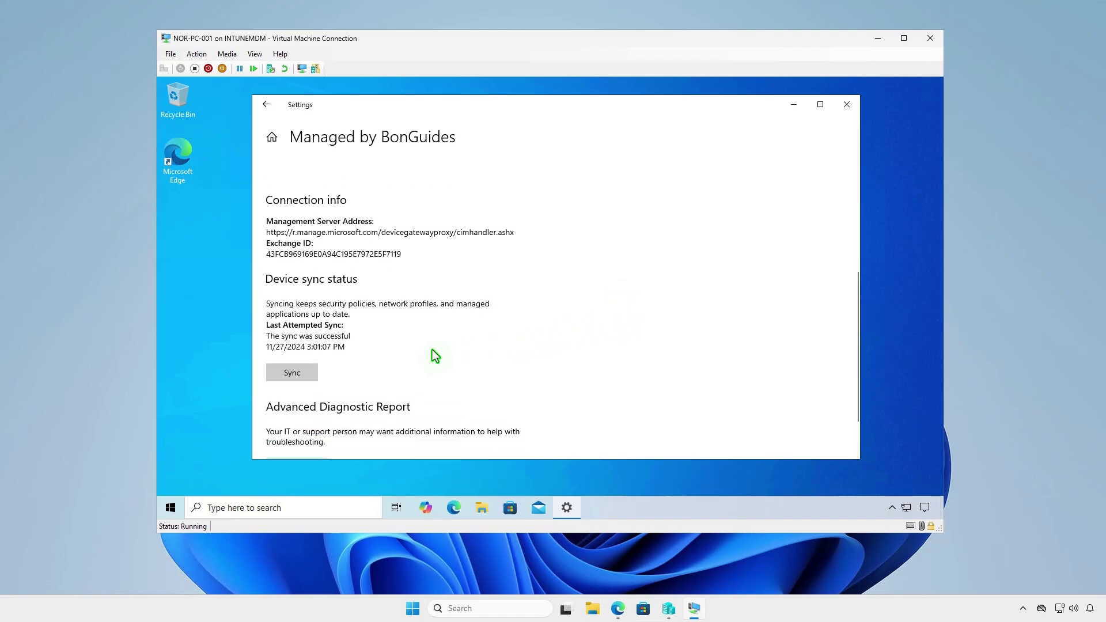
pyautogui.click(298, 375)
# Step: Confirm 7-Zip 24.08 appears in Control Panel's refreshed installed programs list
pyautogui.click(794, 106)
pyautogui.click(329, 507)
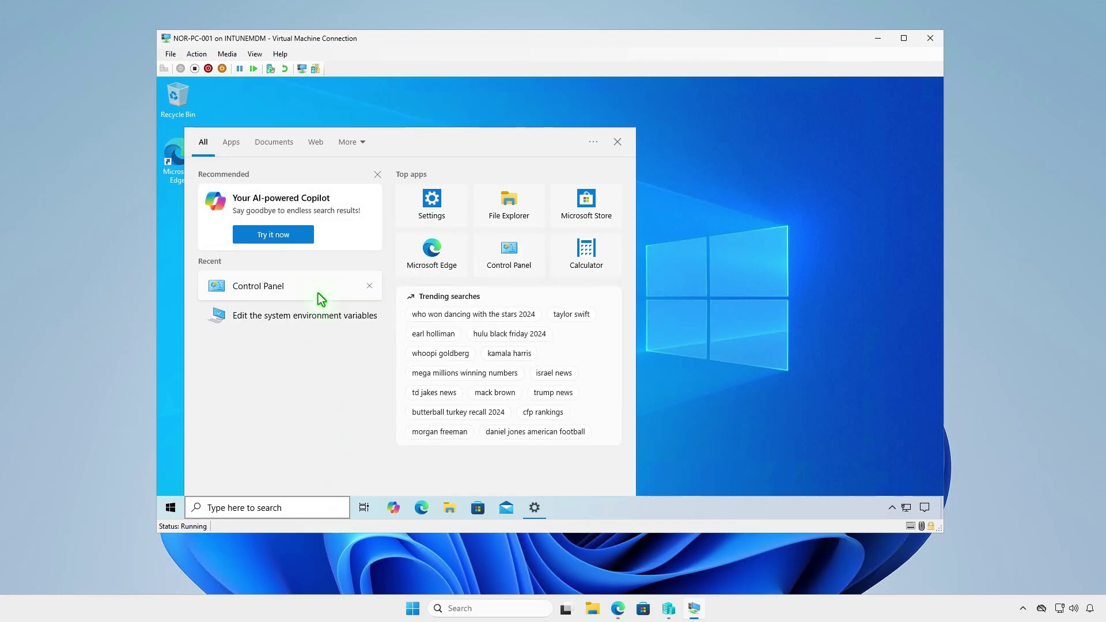
pyautogui.click(318, 292)
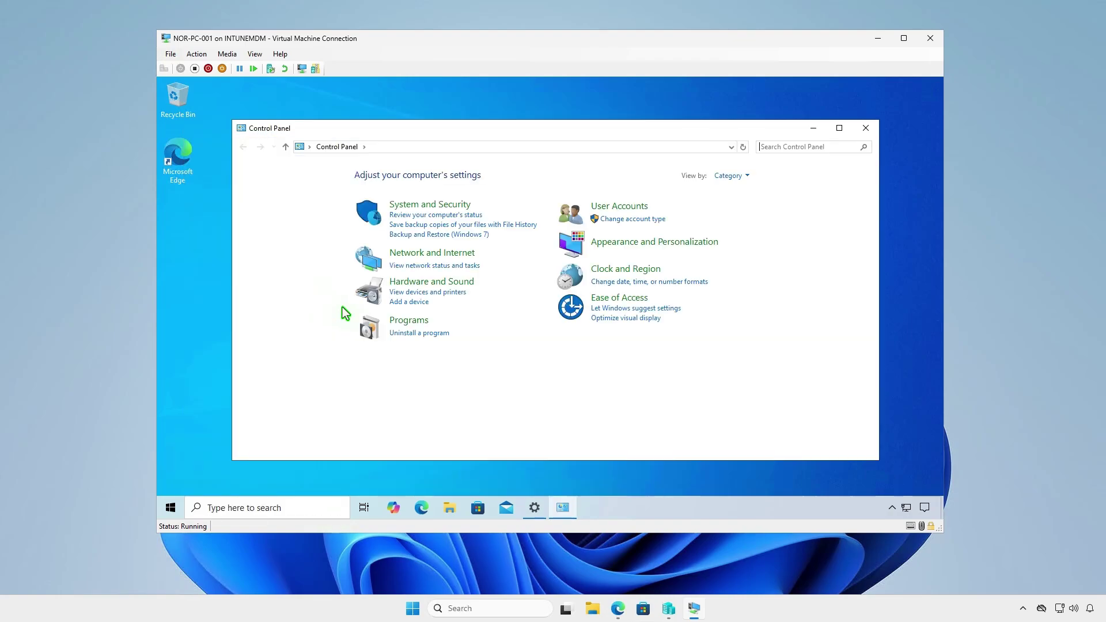
pyautogui.click(447, 334)
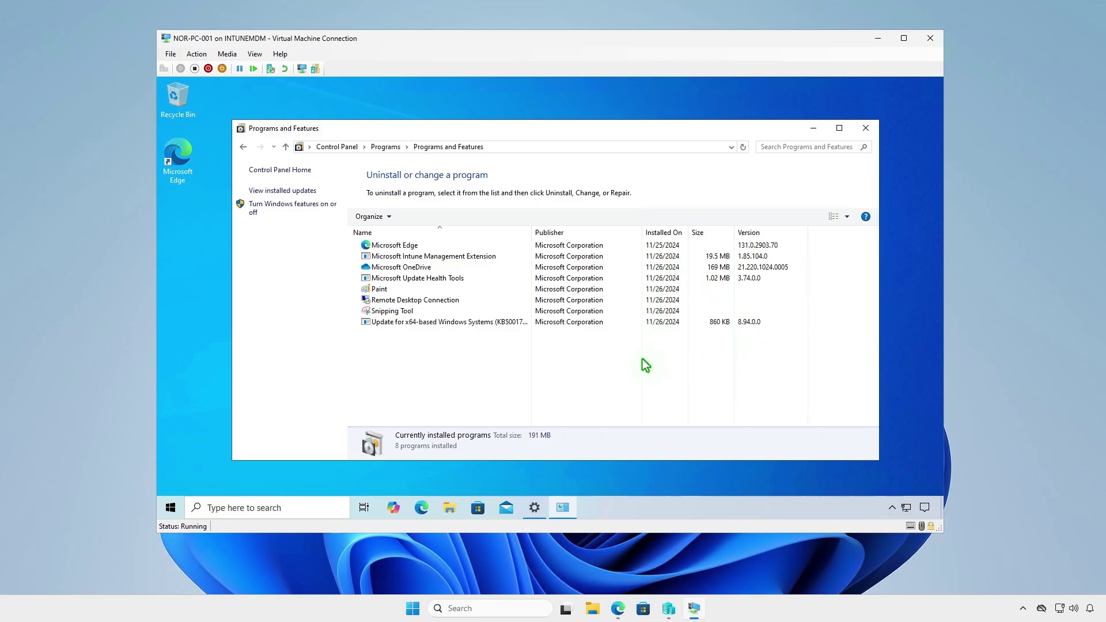
pyautogui.click(743, 149)
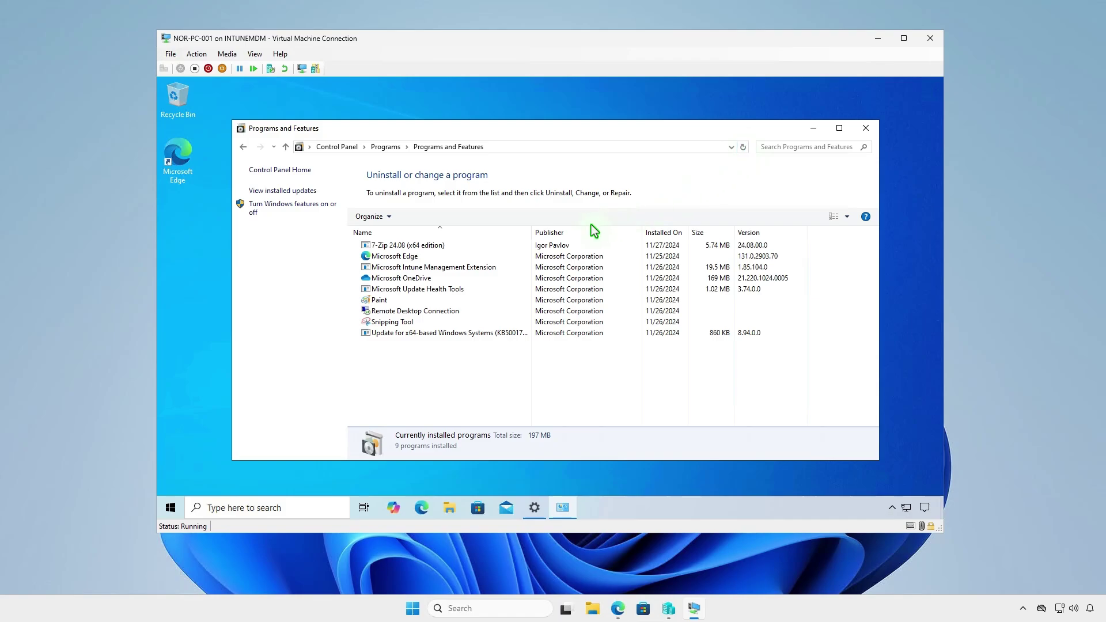
pyautogui.click(451, 247)
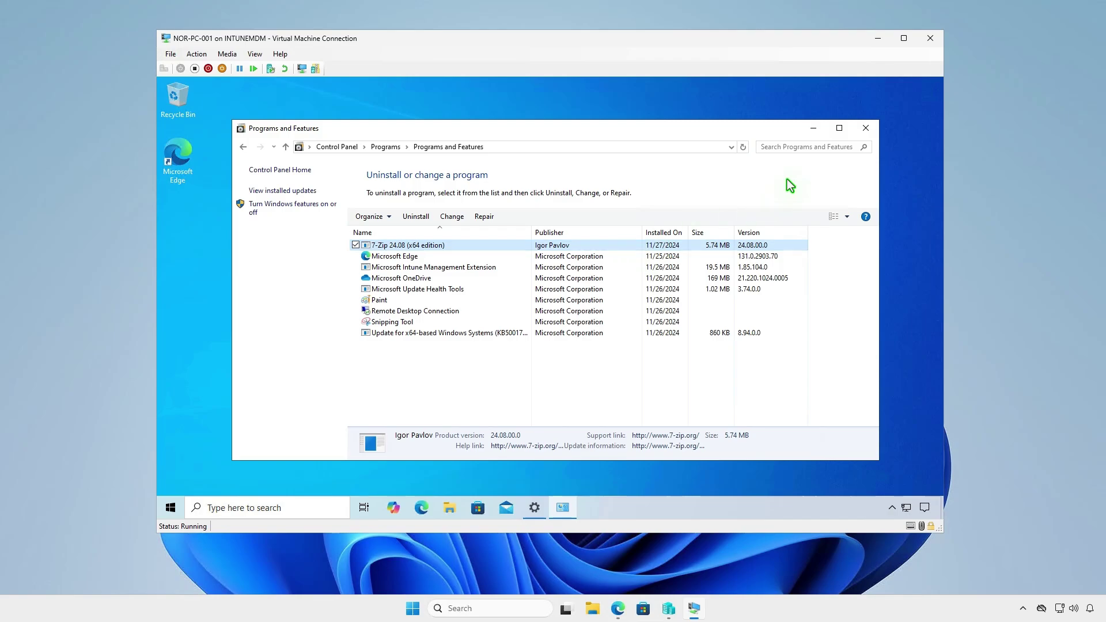
# Step: Check that a desktop icon's right-click menu now has the 7-Zip submenu
pyautogui.click(813, 129)
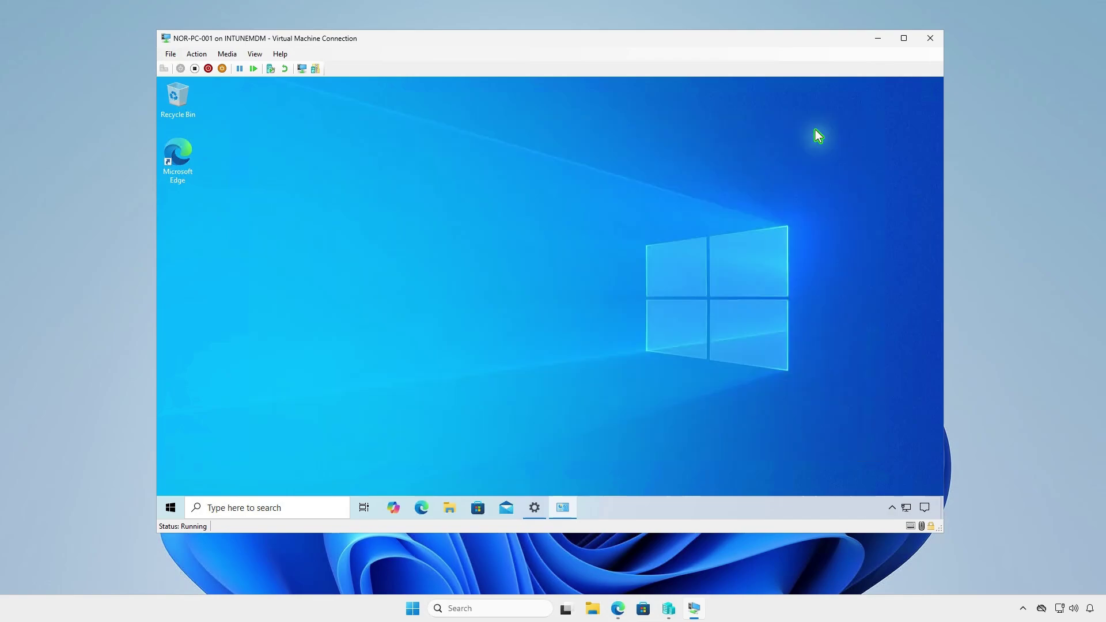
pyautogui.rightClick(182, 153)
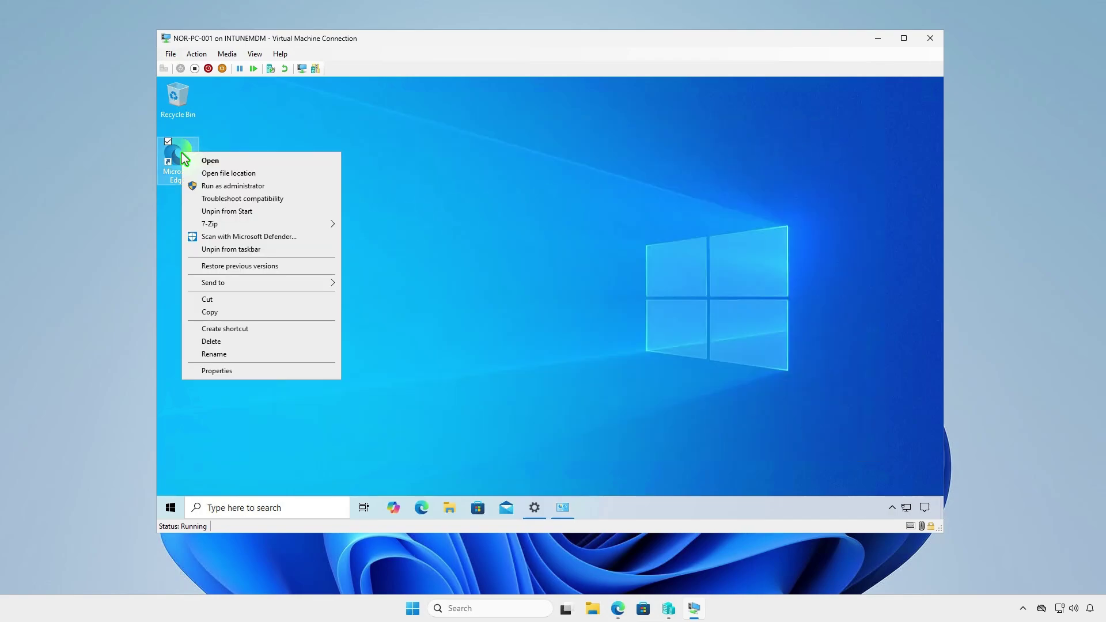
pyautogui.moveTo(274, 230)
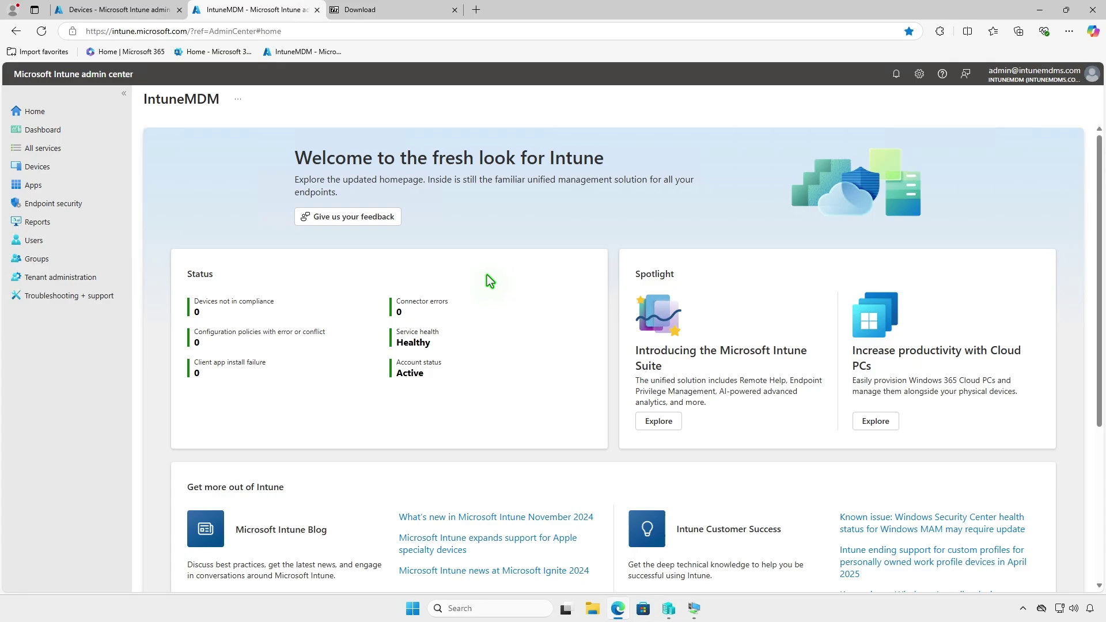
# Step: View Device install status for the 7-Zip 24.08 (x64 edition) MSI app under Apps > Windows
pyautogui.click(63, 188)
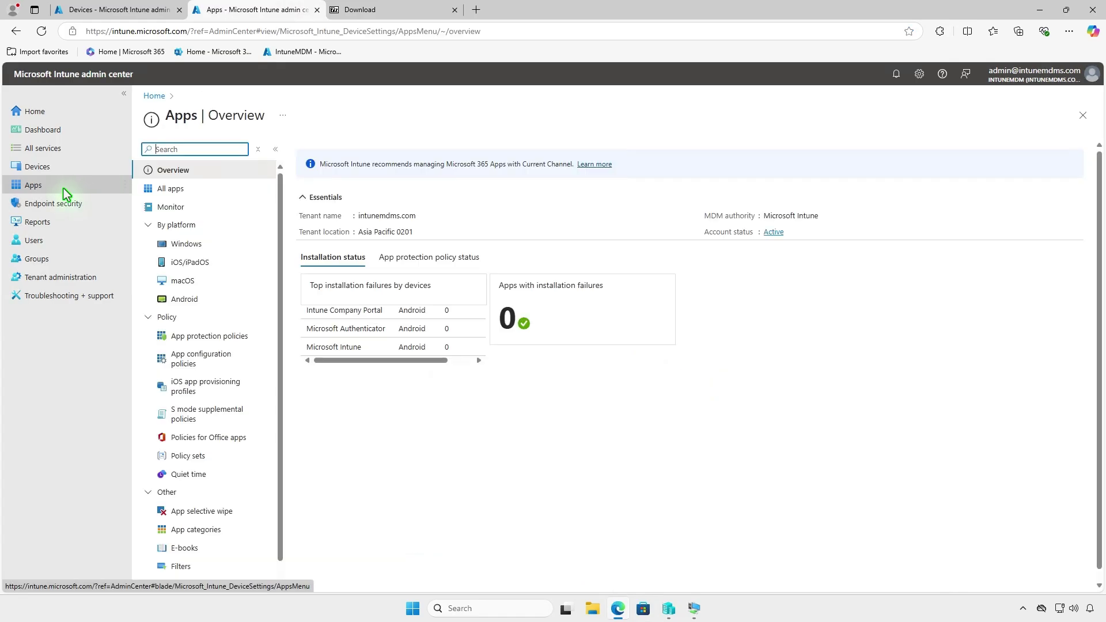
pyautogui.click(206, 247)
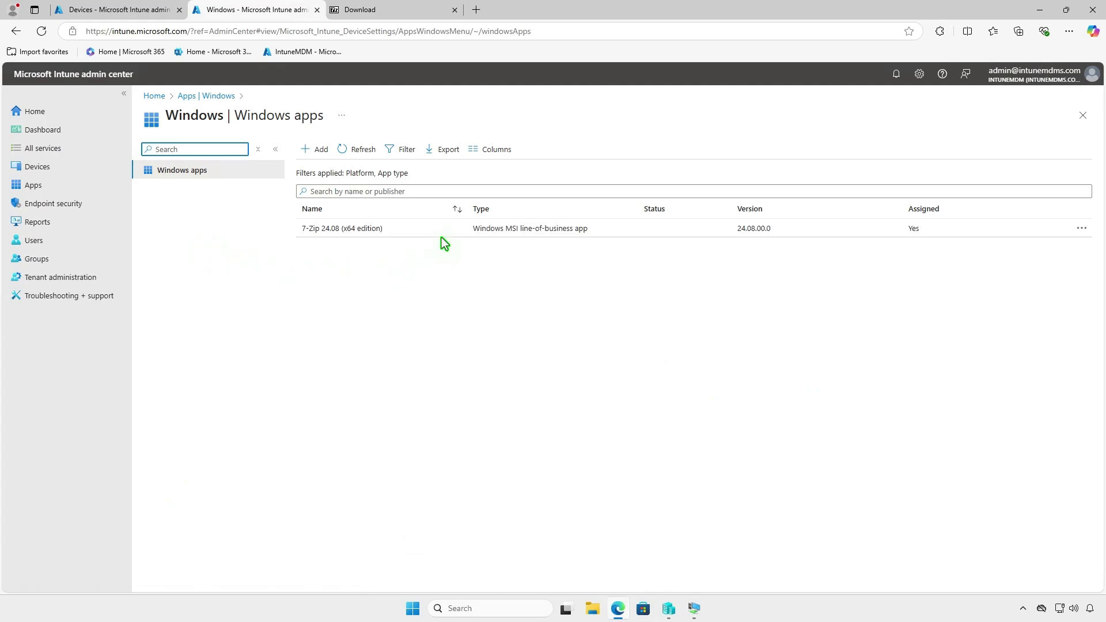
pyautogui.click(442, 232)
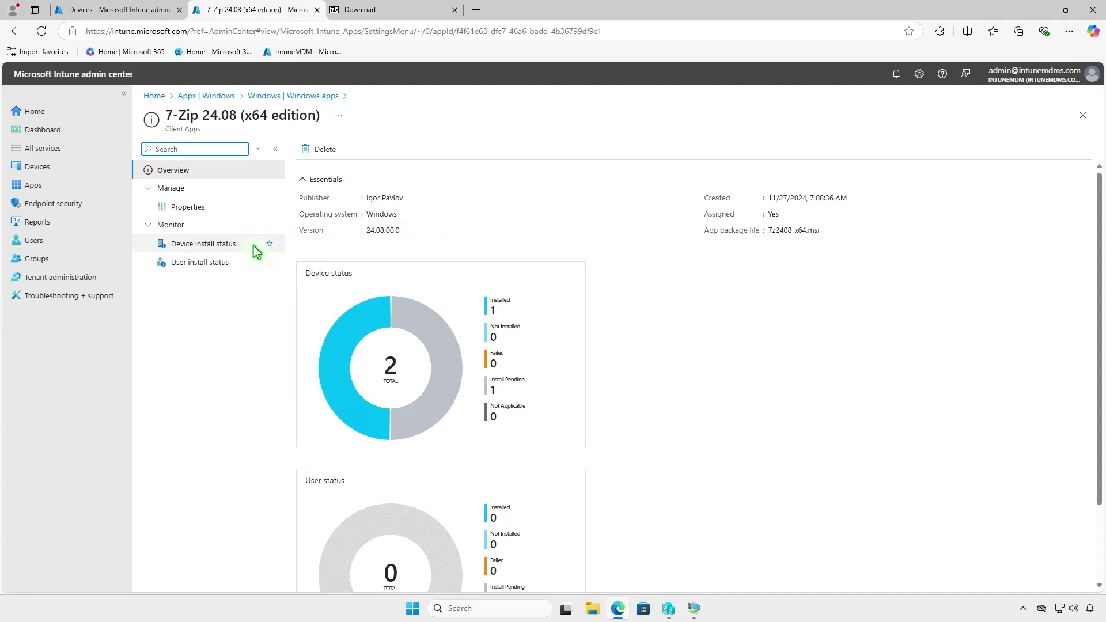
pyautogui.click(235, 246)
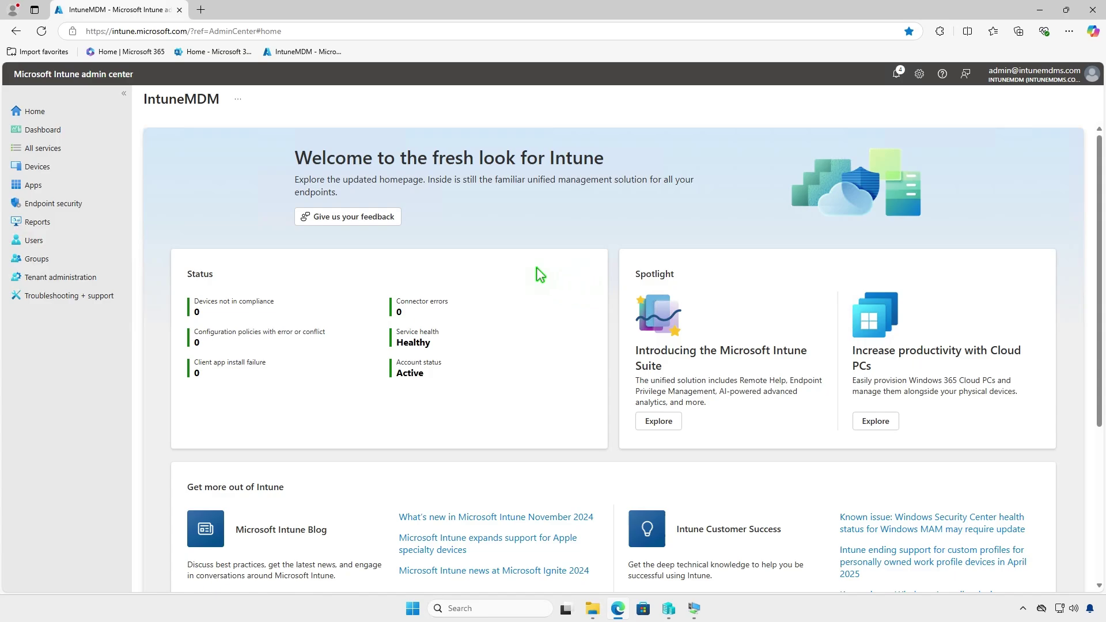
# Step: Open the Win32 7-Zip 24.08 app's Properties and scroll to its Test_Devices assignment
pyautogui.click(58, 189)
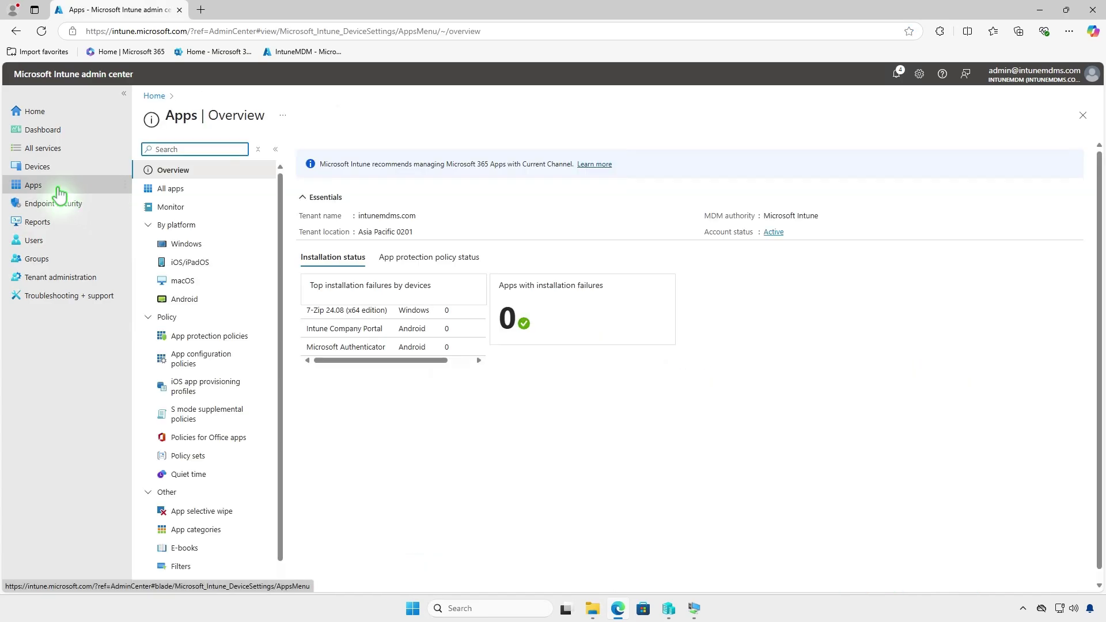
pyautogui.click(224, 246)
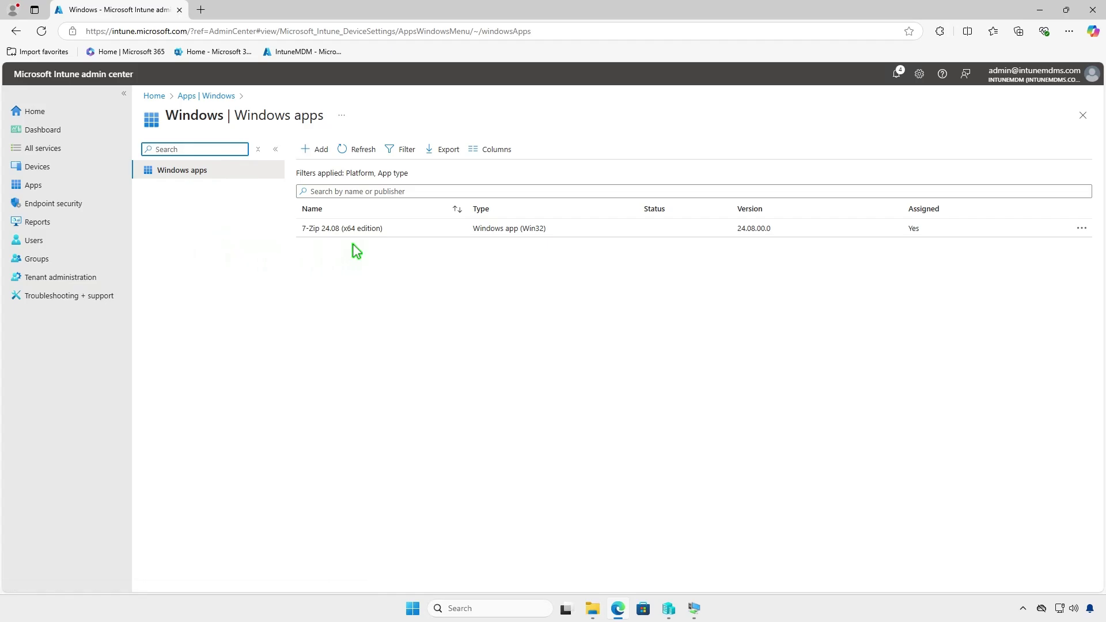
pyautogui.click(431, 233)
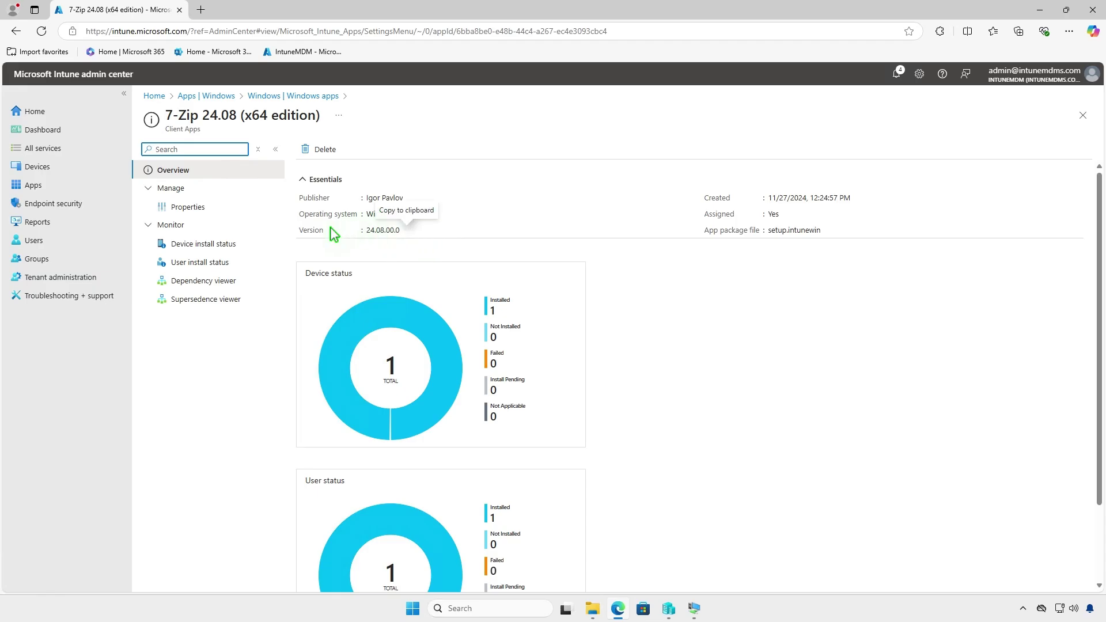
pyautogui.click(218, 213)
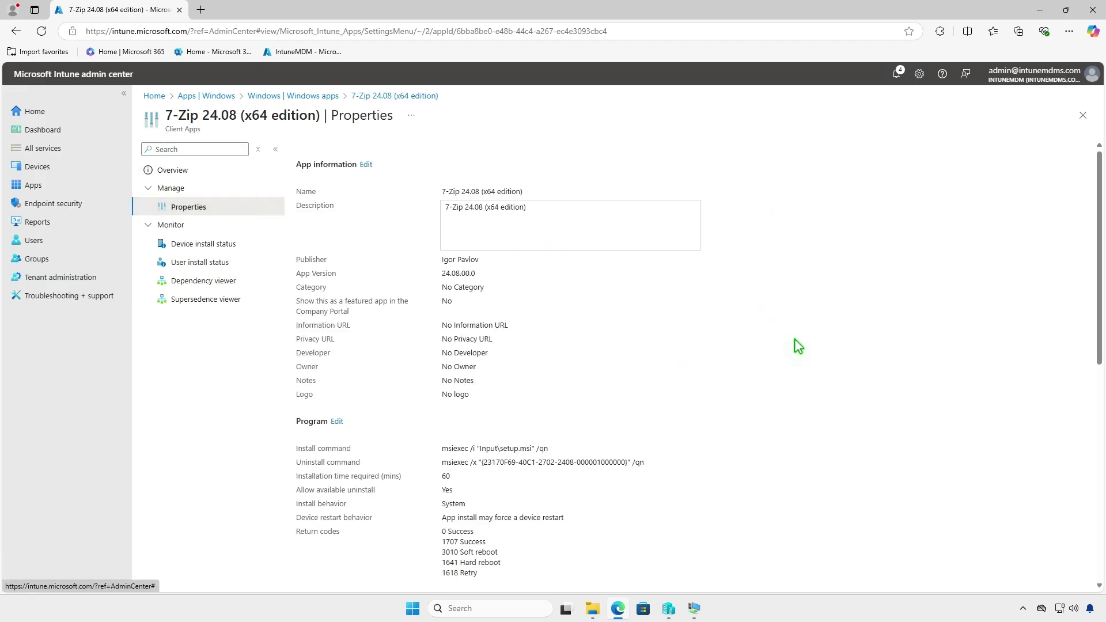
pyautogui.scroll(-10, 797, 346)
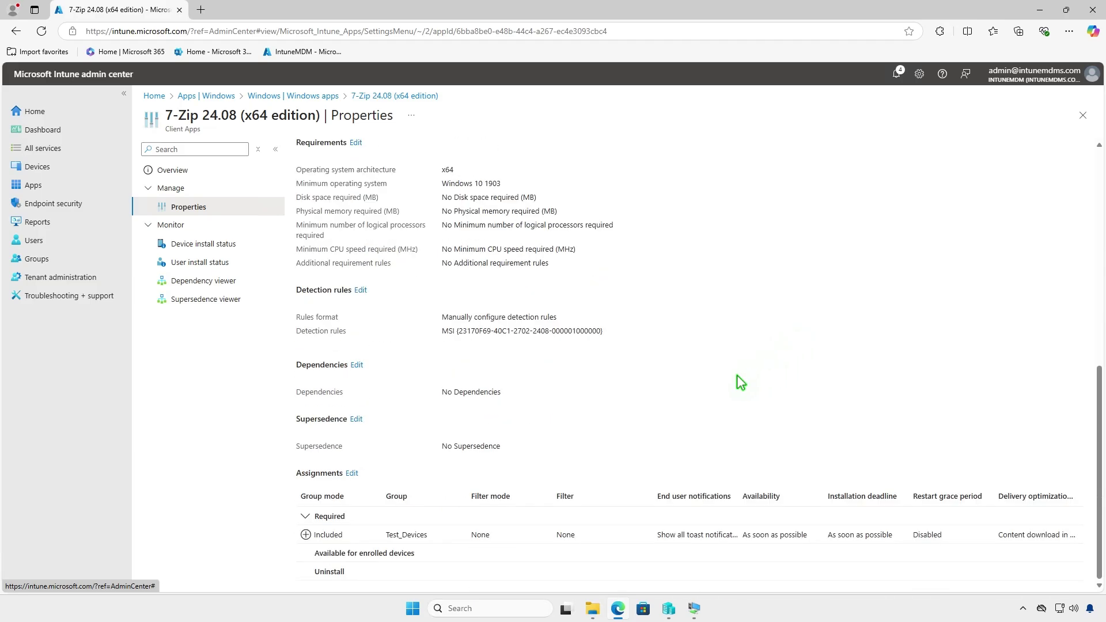
# Step: Remove Test_Devices from the 7-Zip app's Required assignments
pyautogui.click(353, 474)
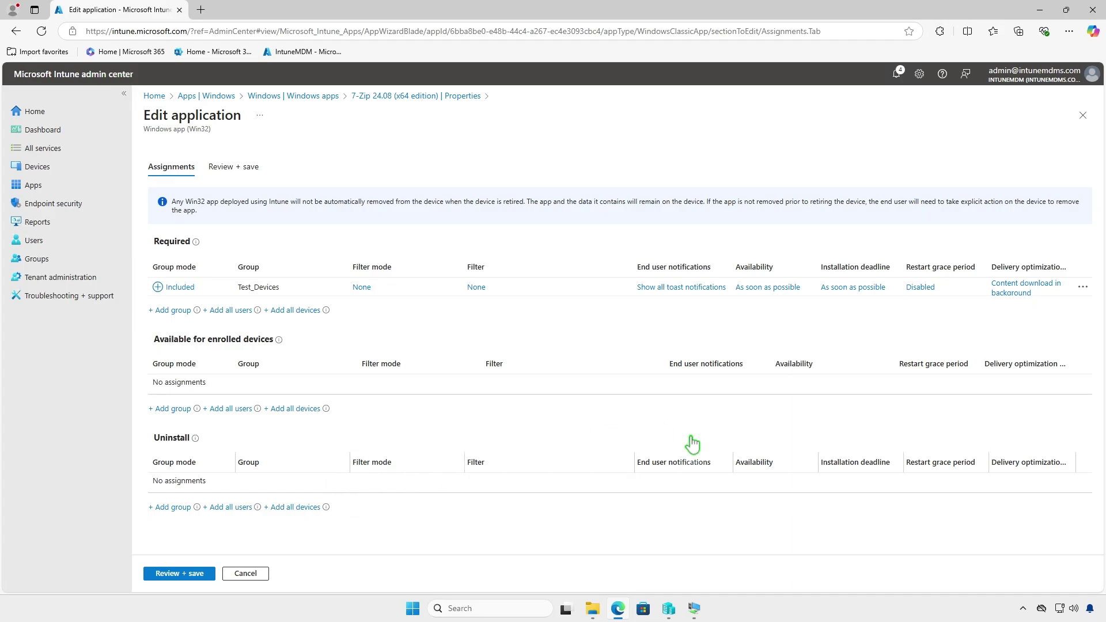
pyautogui.click(1083, 290)
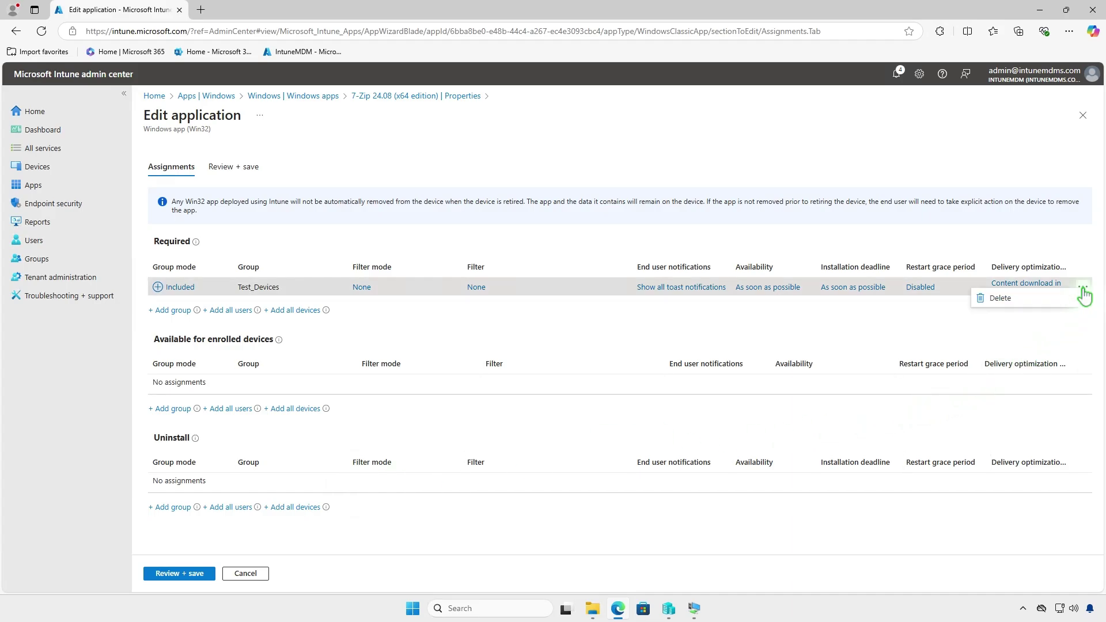
pyautogui.click(1001, 298)
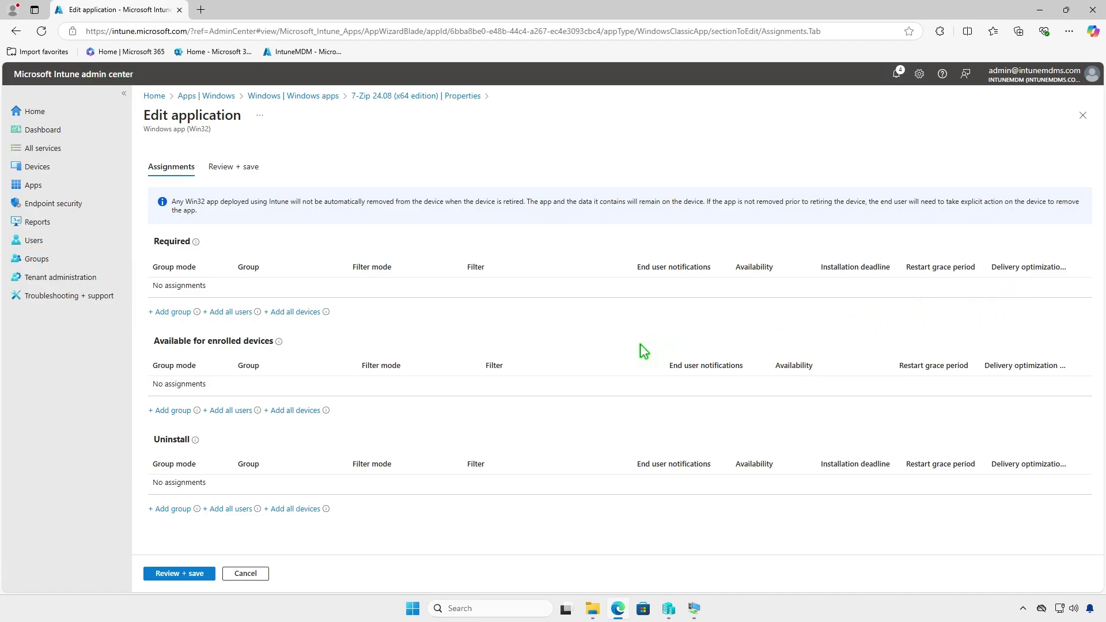
# Step: Add Test_Devices under Uninstall and save the updated assignments
pyautogui.click(172, 509)
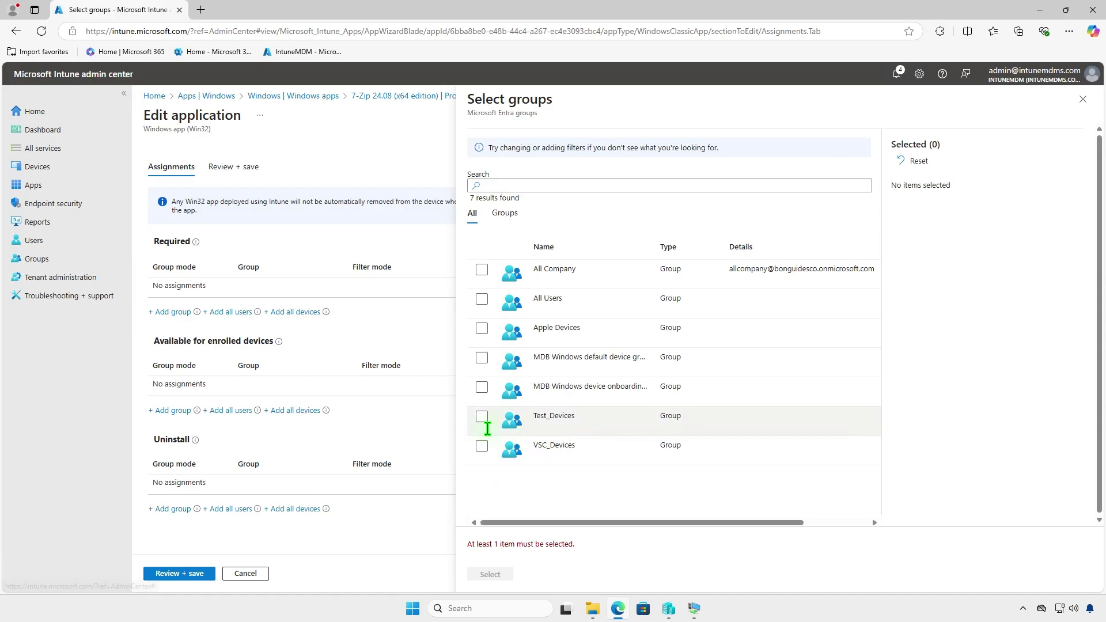
pyautogui.click(482, 419)
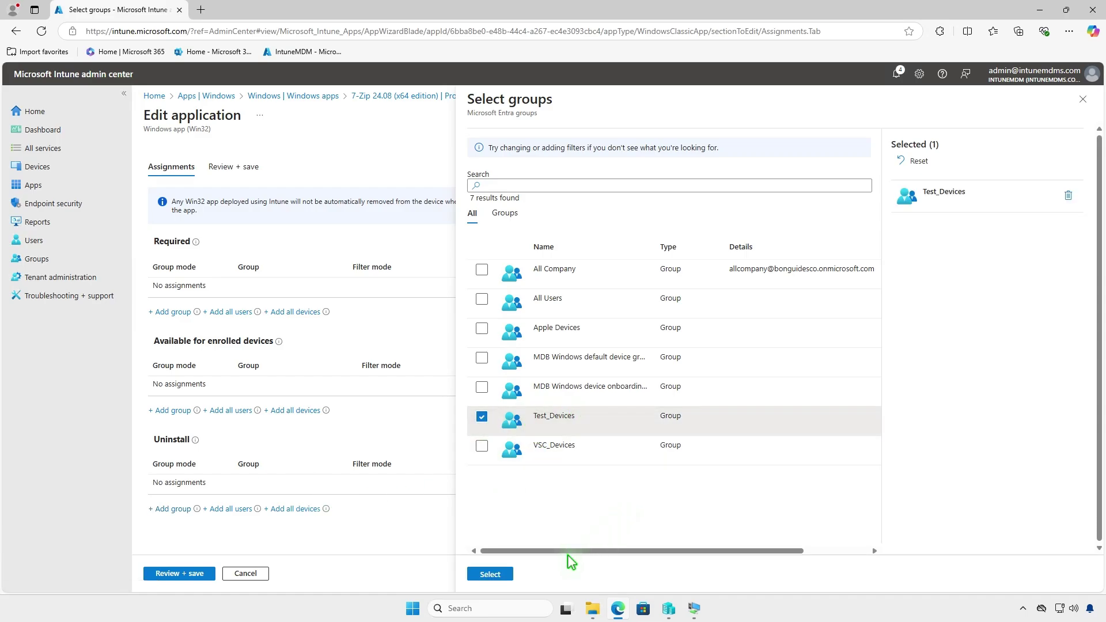
pyautogui.click(491, 575)
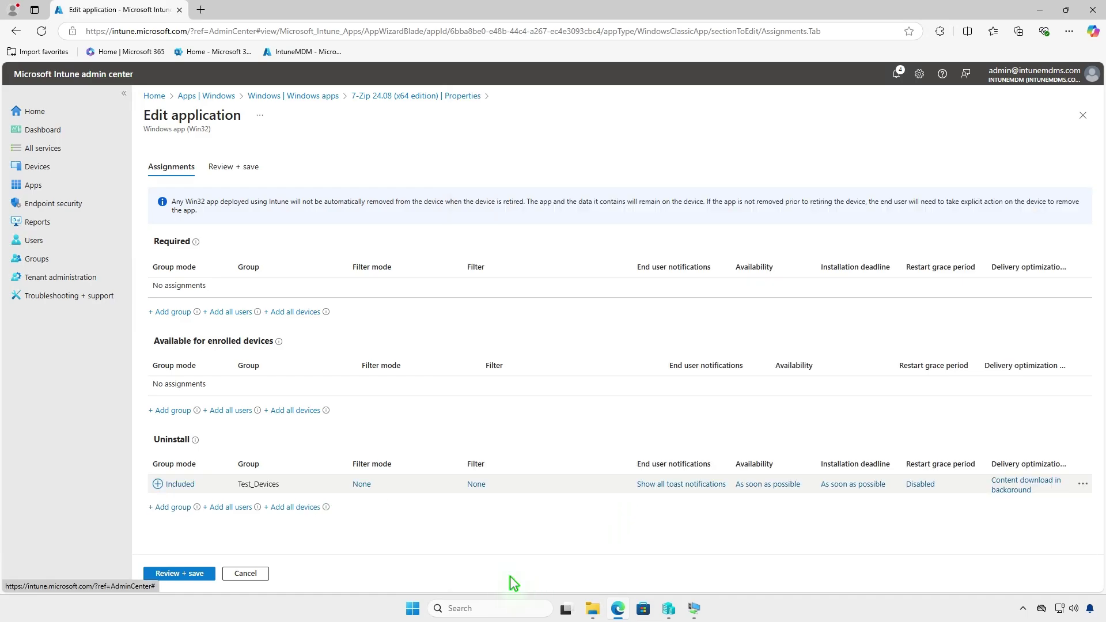
pyautogui.click(193, 572)
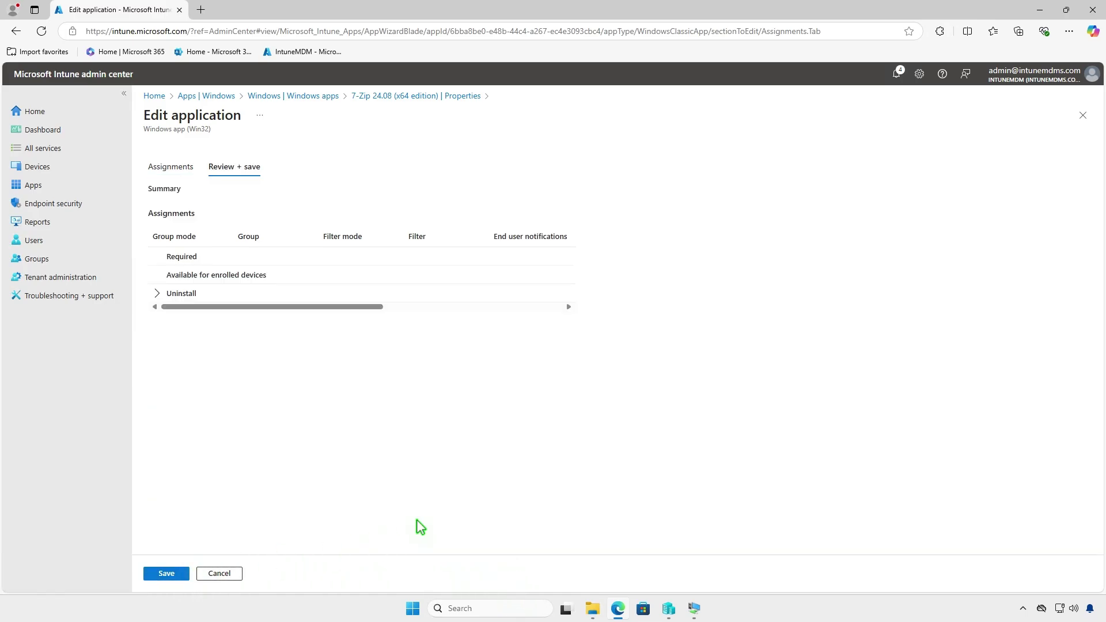
pyautogui.click(167, 573)
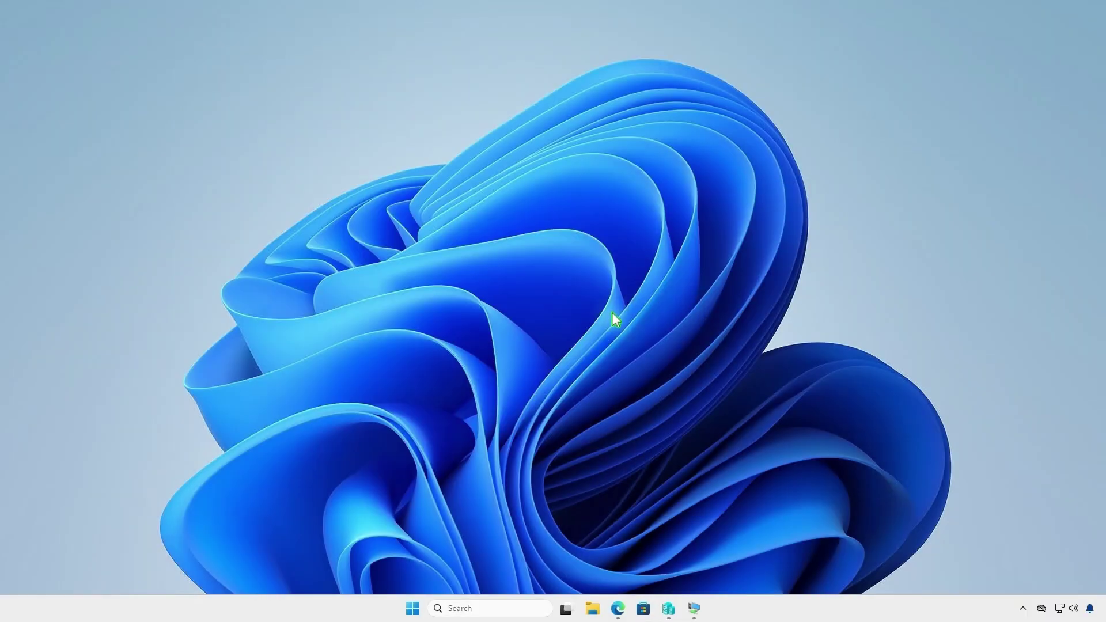
# Step: Create a folder named Intune on the DATA (D:) drive
pyautogui.click(592, 609)
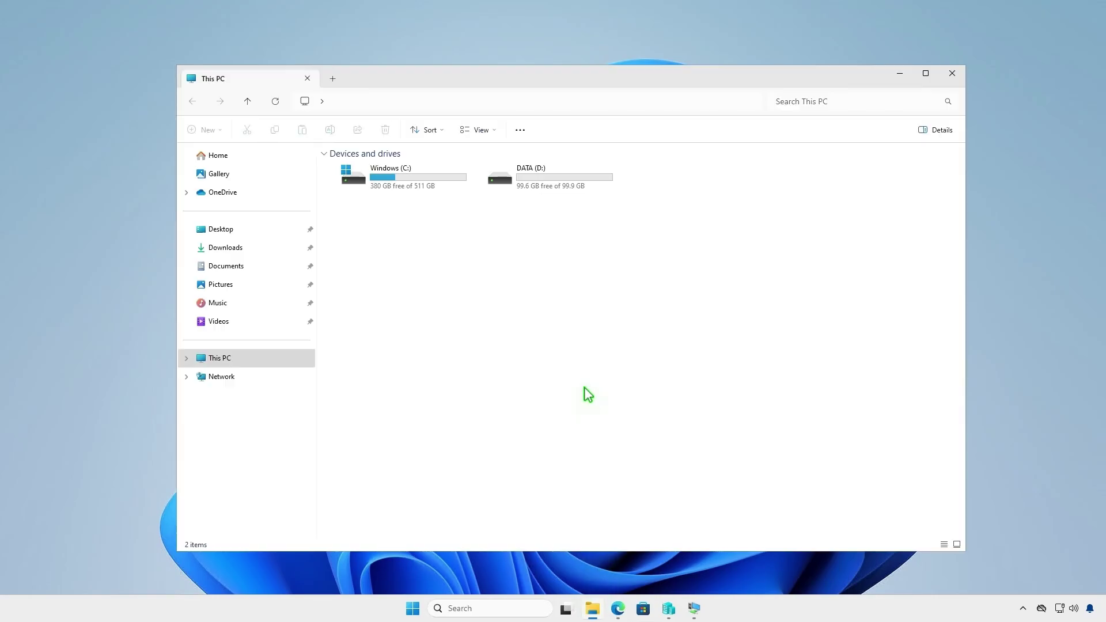
pyautogui.doubleClick(562, 179)
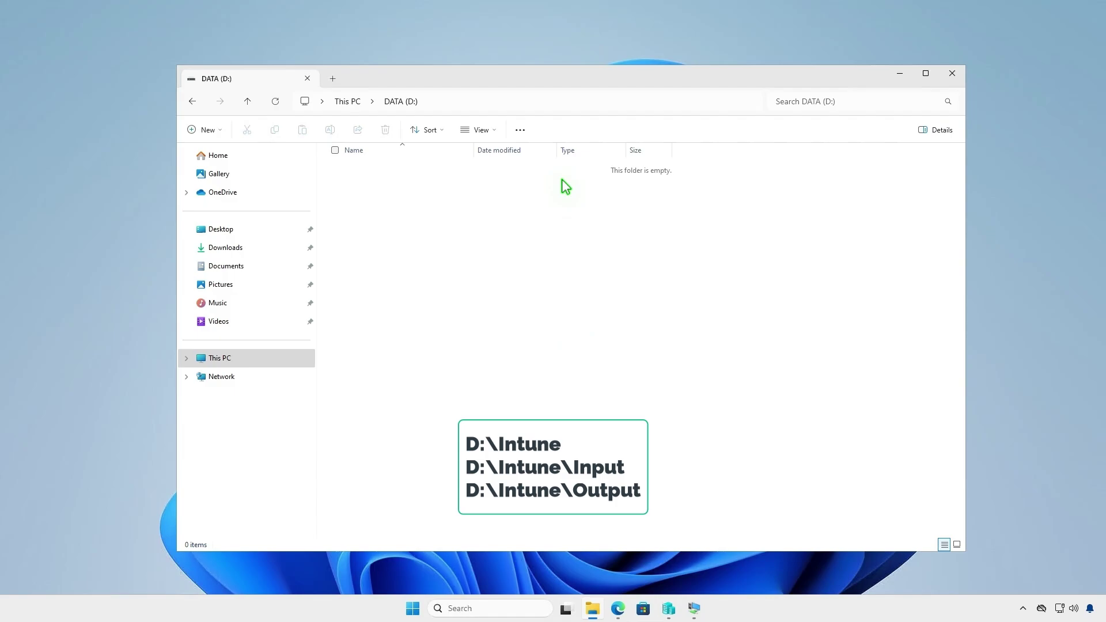
pyautogui.click(217, 133)
pyautogui.click(219, 154)
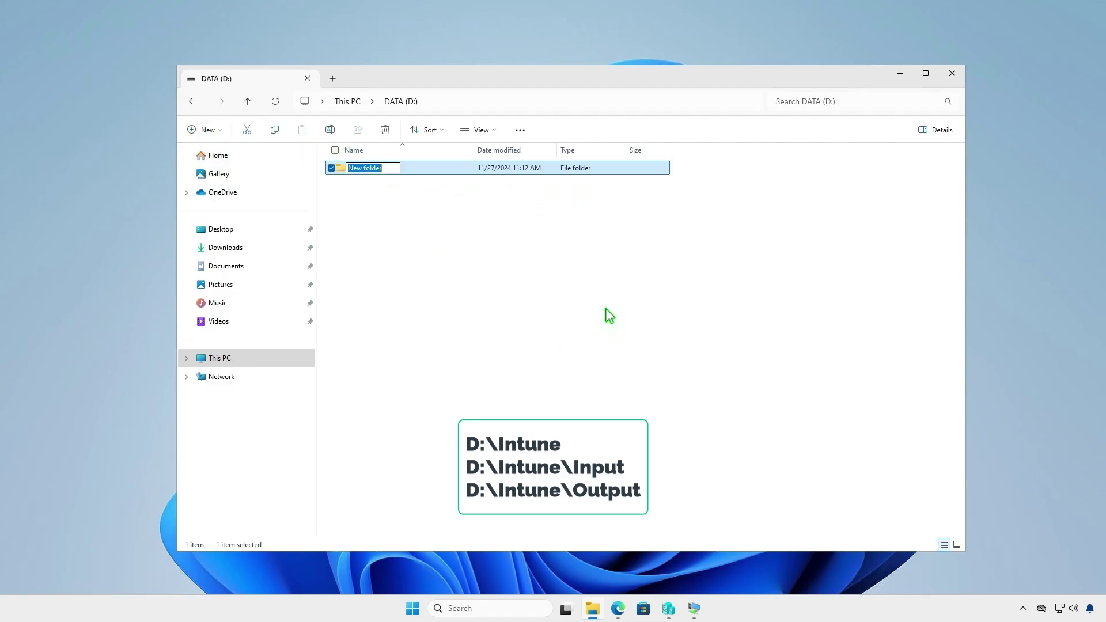
pyautogui.write('Intune')
pyautogui.press('Return')
pyautogui.press('Return')
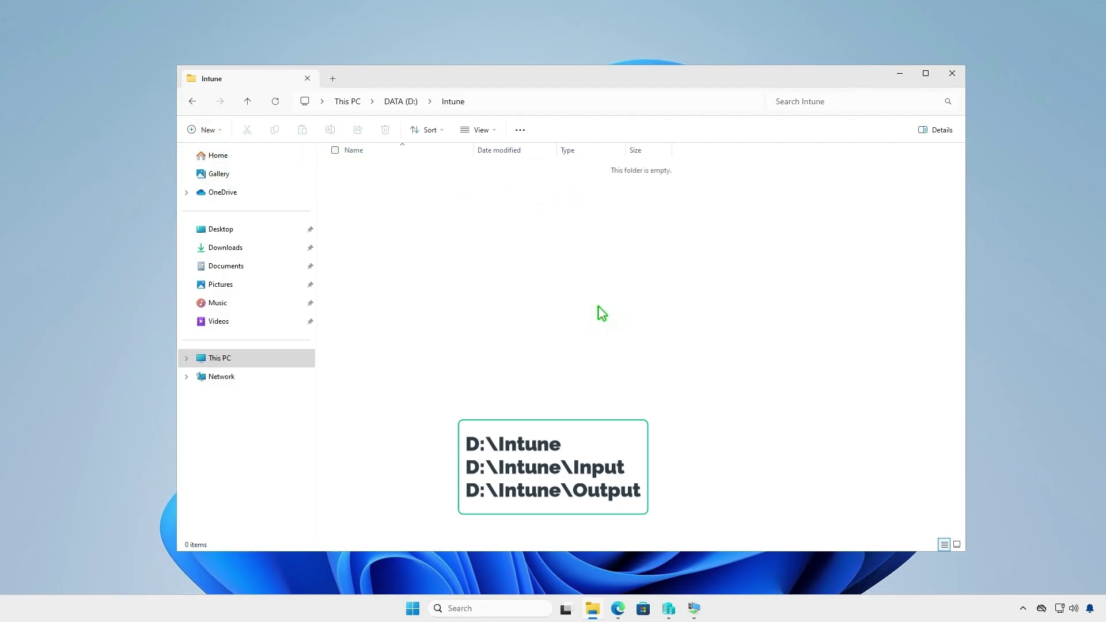
# Step: Create Input and Output folders inside D:\Intune, then minimize File Explorer
pyautogui.click(219, 133)
pyautogui.click(219, 154)
pyautogui.write('In')
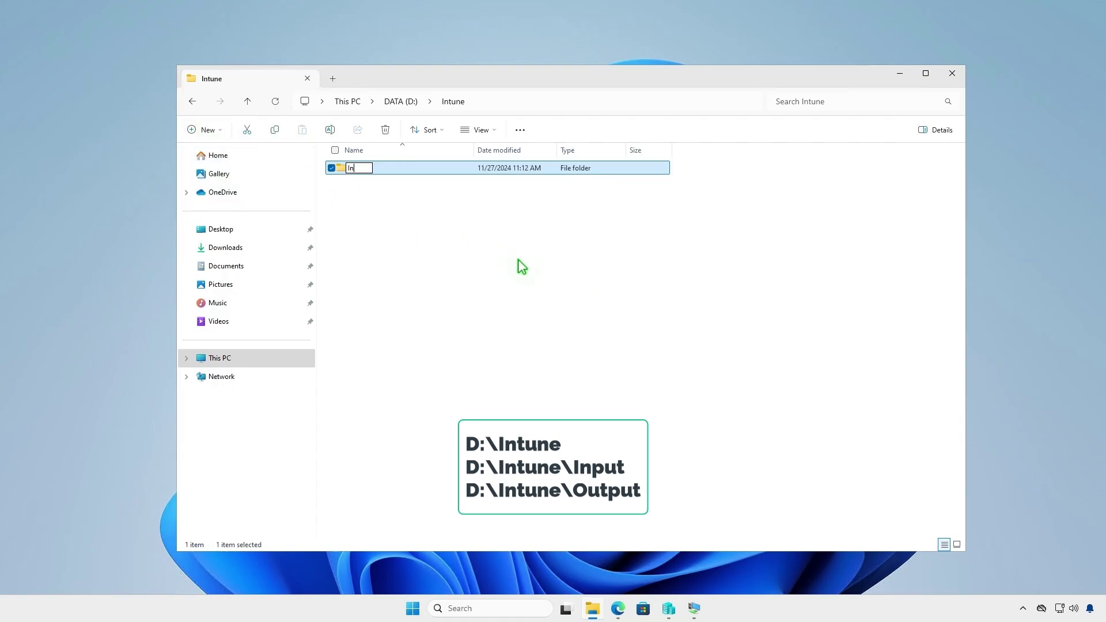
pyautogui.write('put')
pyautogui.press('Return')
pyautogui.click(217, 132)
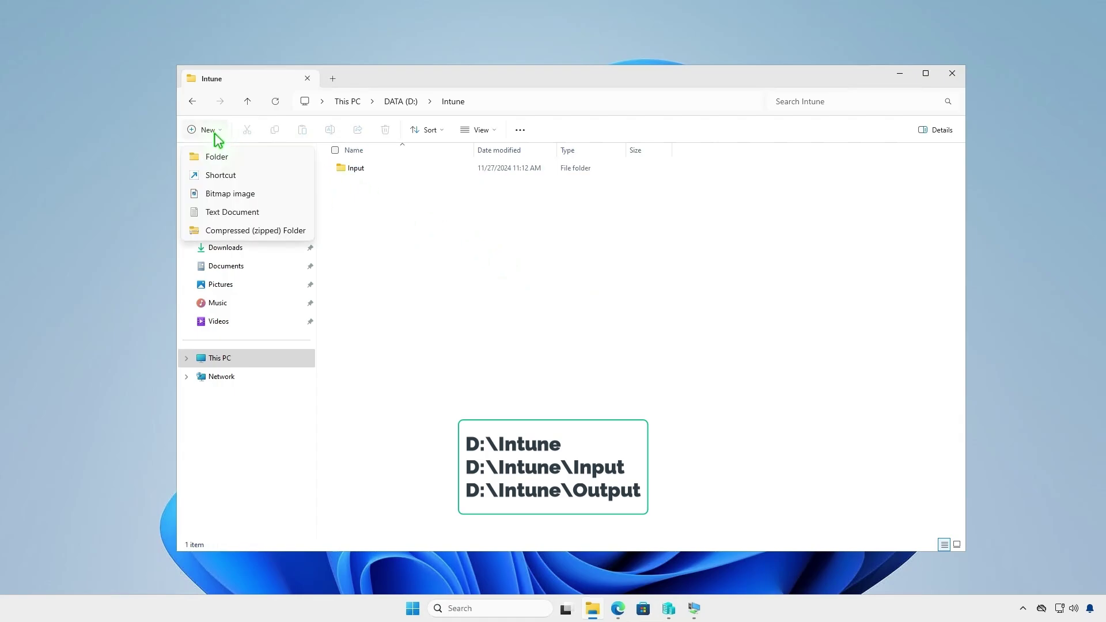
pyautogui.click(219, 154)
pyautogui.write('Output')
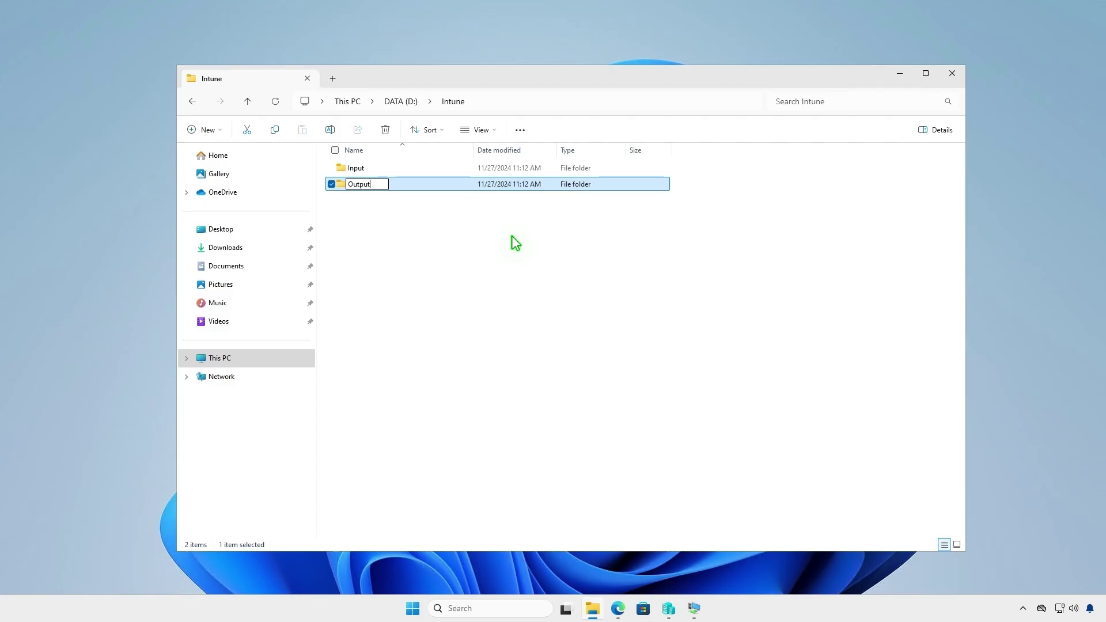
pyautogui.press('Return')
pyautogui.click(514, 269)
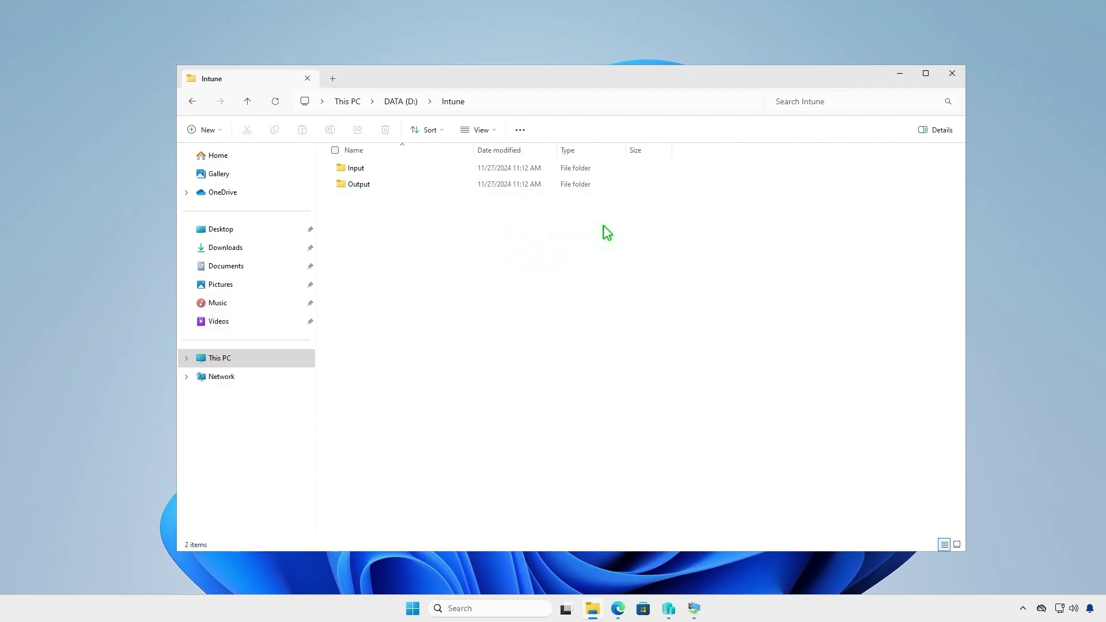
pyautogui.click(899, 74)
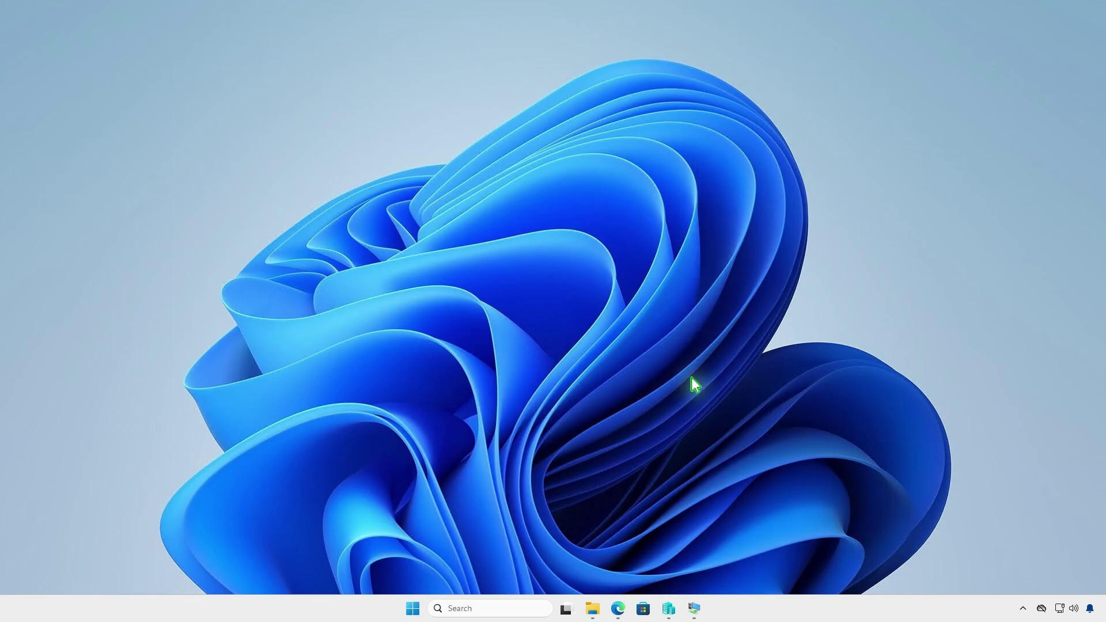
# Step: Download the latest Content Prep Tool release's Source code (zip) and show it in Downloads
pyautogui.click(618, 608)
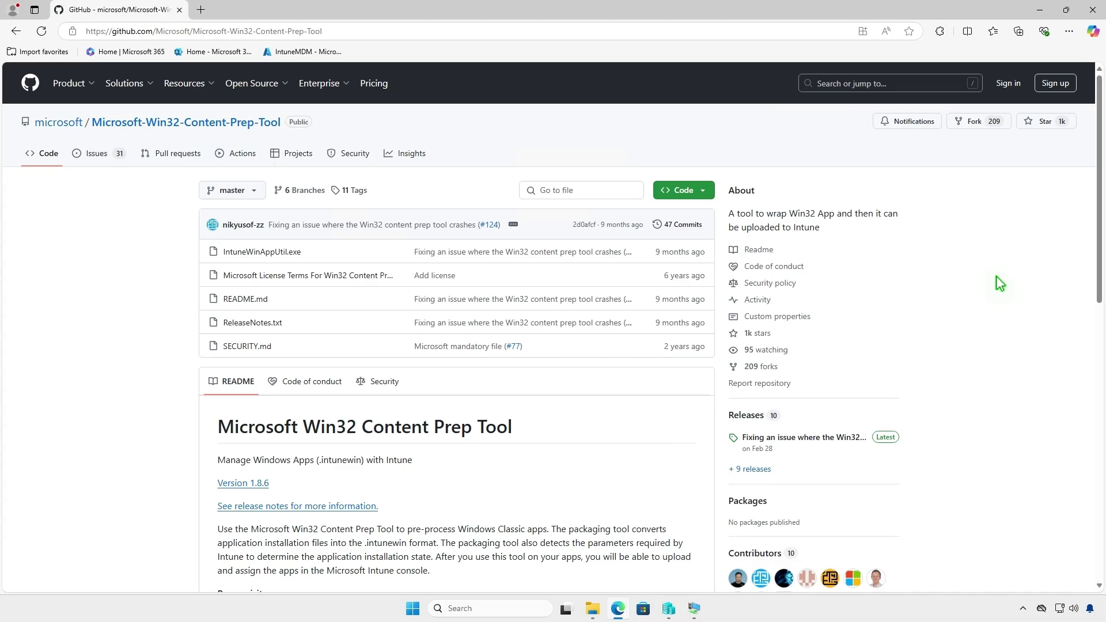
pyautogui.click(890, 441)
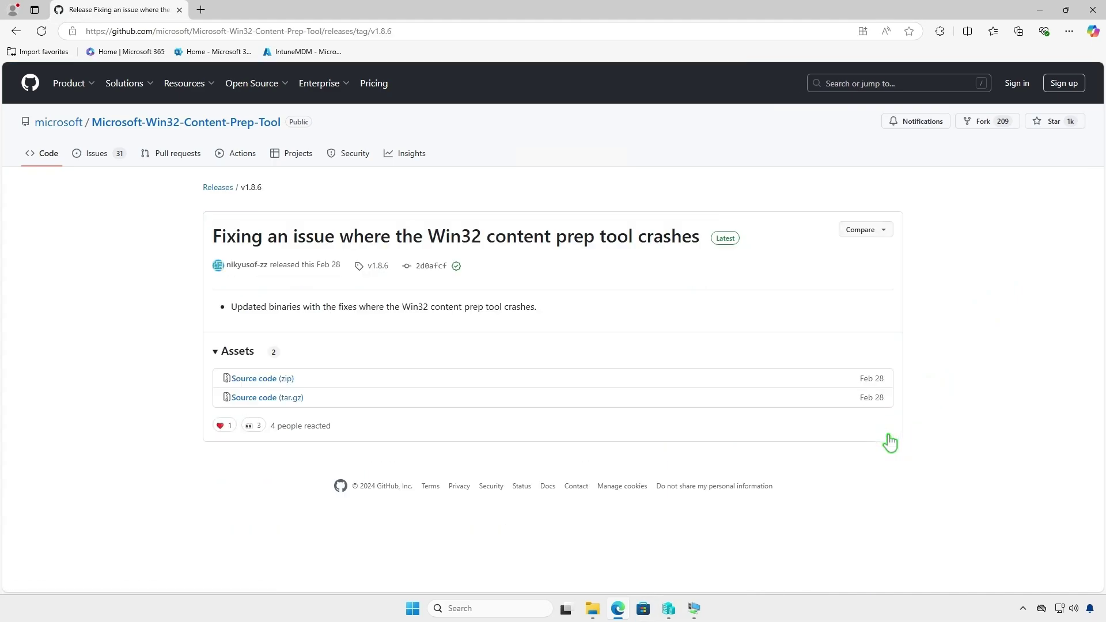
pyautogui.click(280, 381)
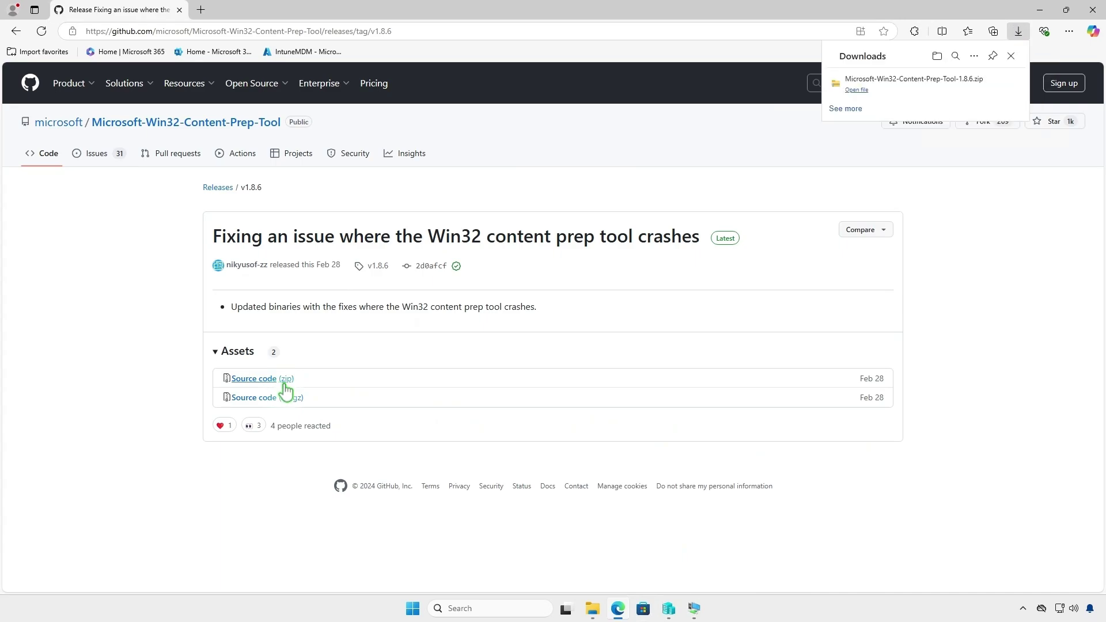
pyautogui.click(976, 93)
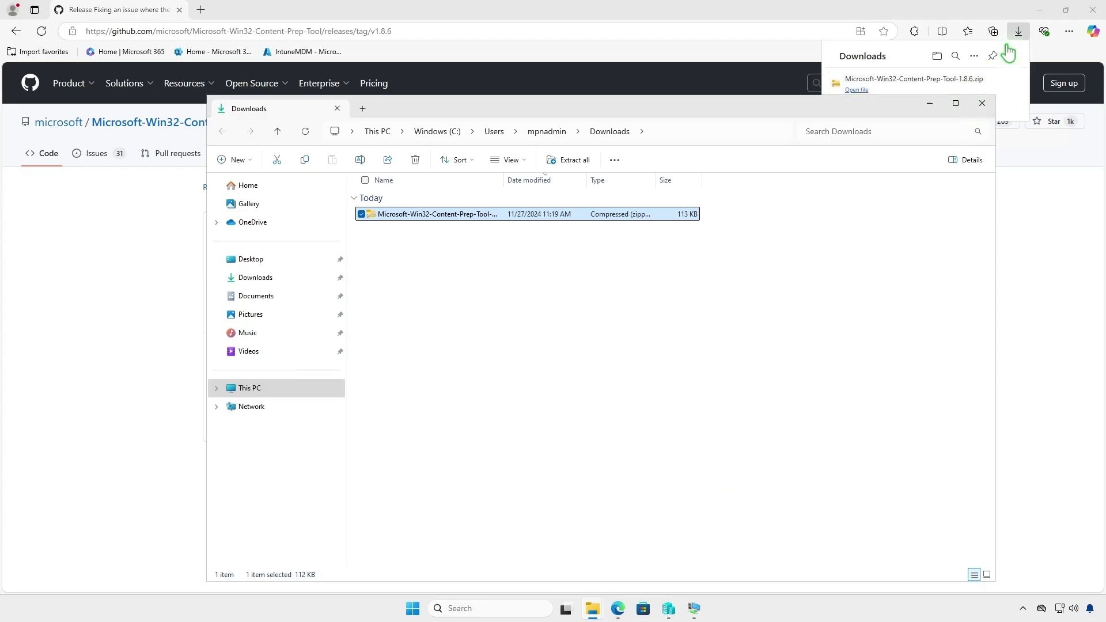
pyautogui.click(1040, 10)
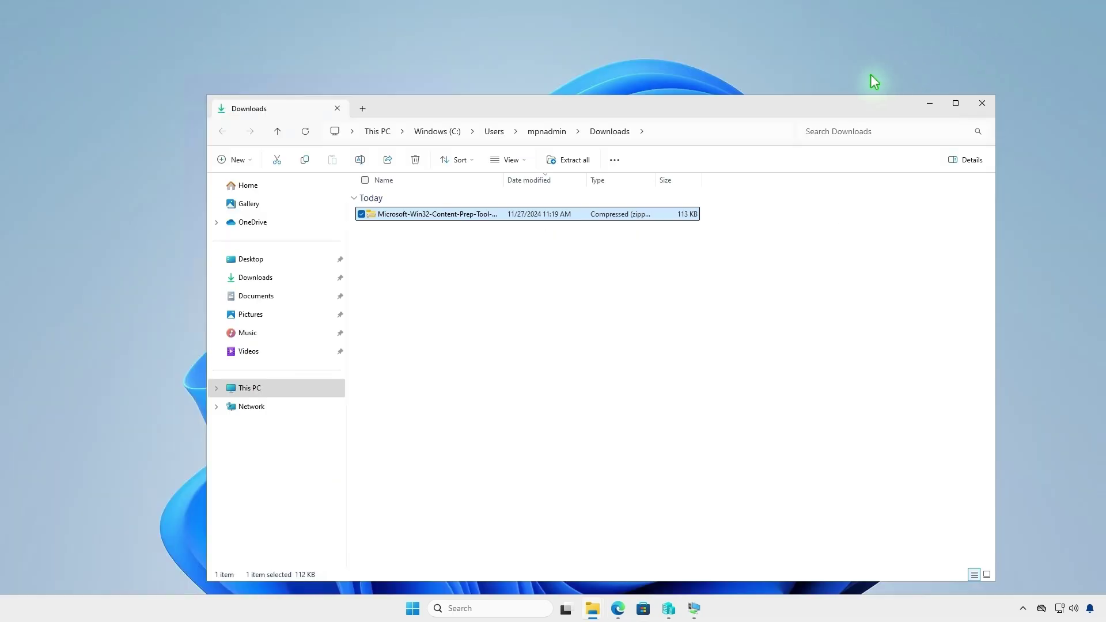
# Step: Extract the Content Prep Tool zip and copy IntuneWinAppUtil from the extracted folder
pyautogui.click(575, 162)
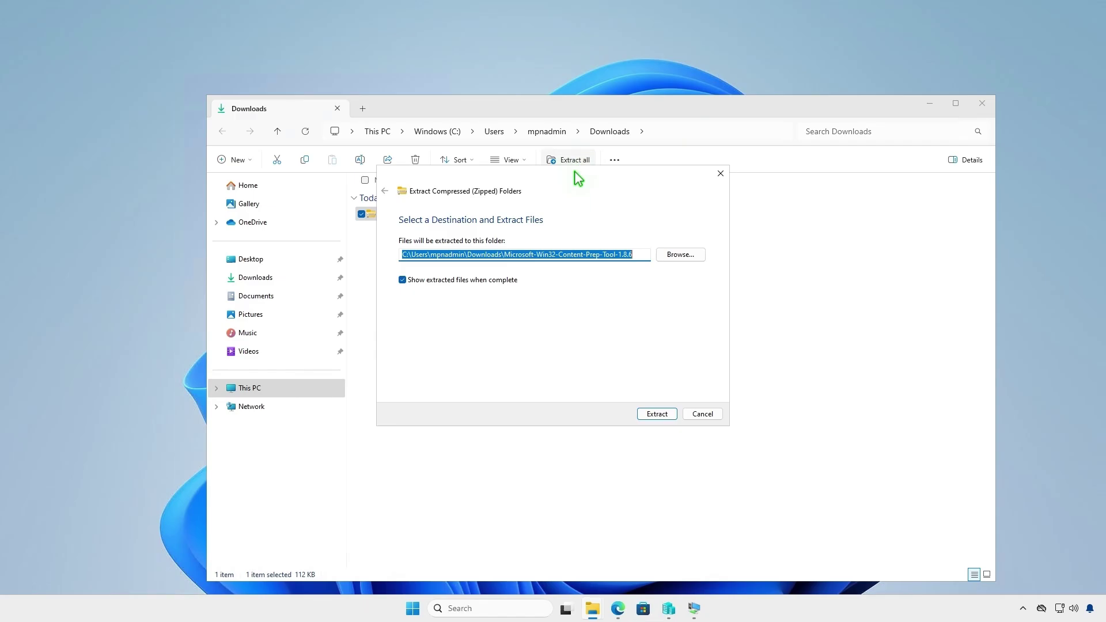
pyautogui.click(660, 414)
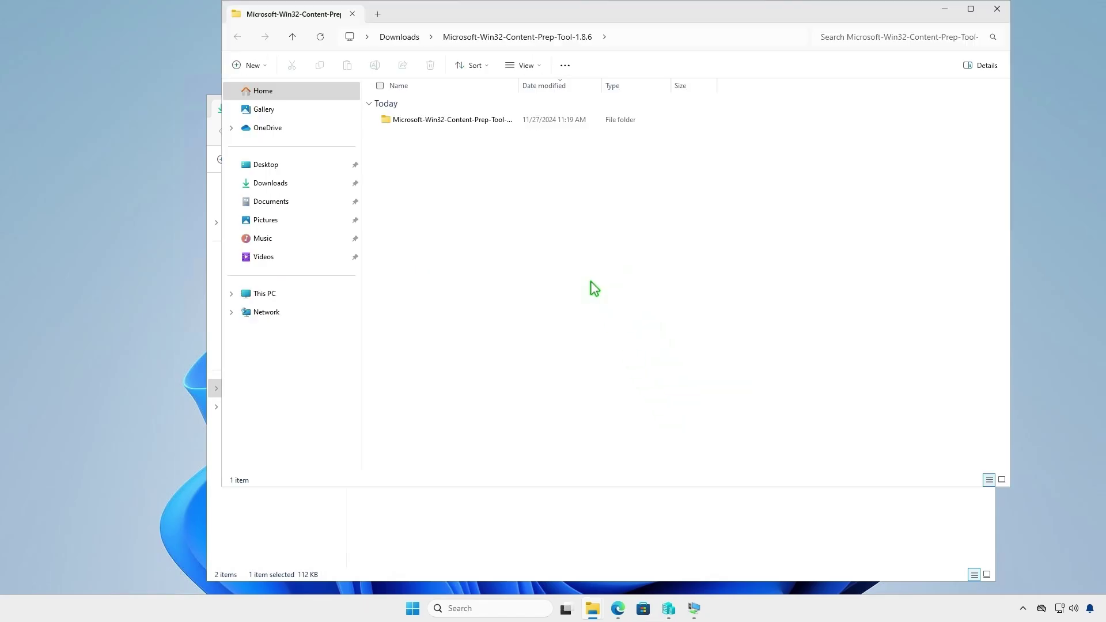
pyautogui.click(502, 120)
pyautogui.doubleClick(505, 122)
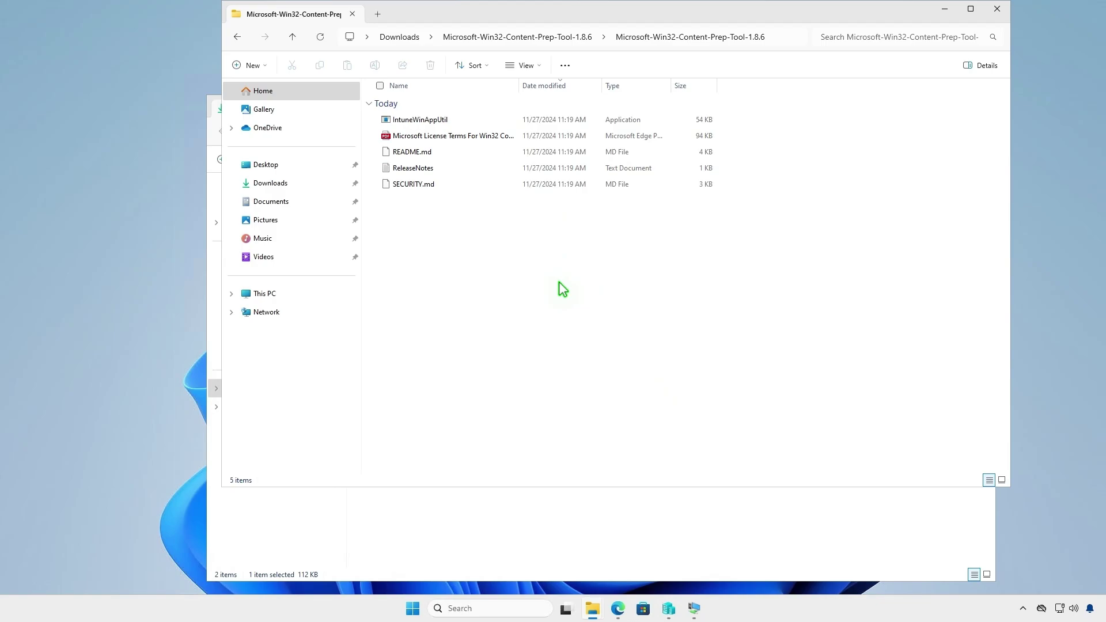
pyautogui.click(459, 121)
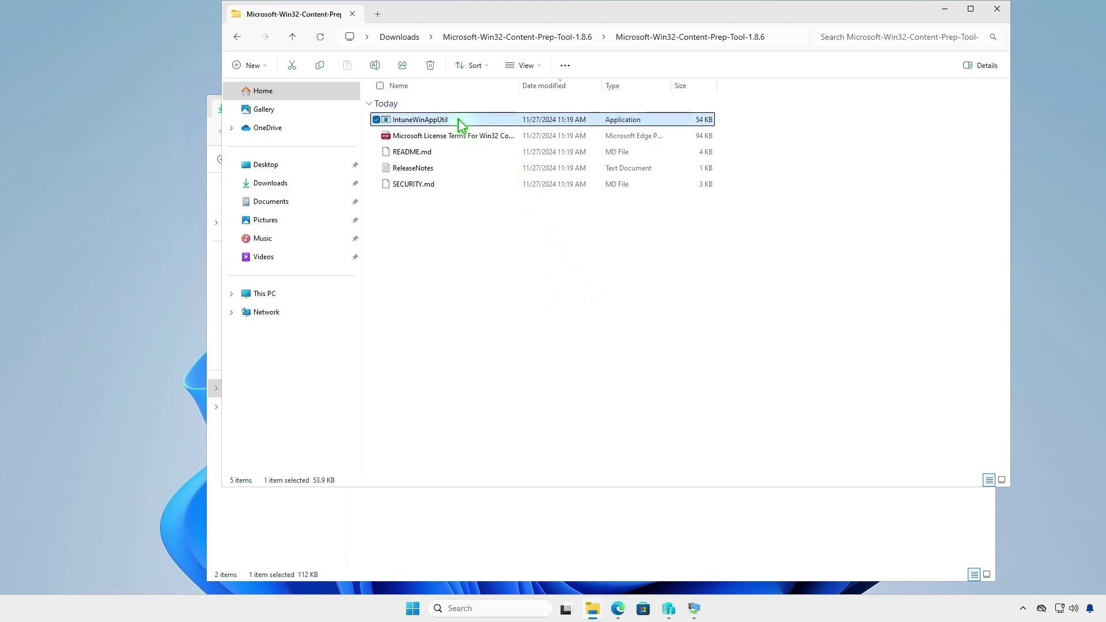
pyautogui.rightClick(454, 119)
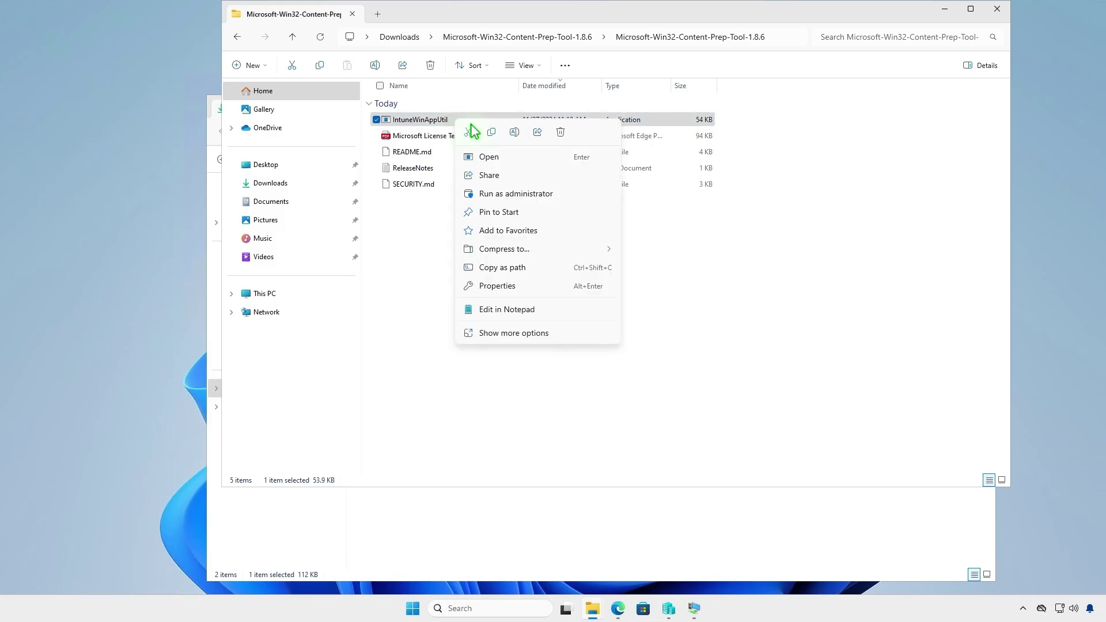
pyautogui.click(494, 133)
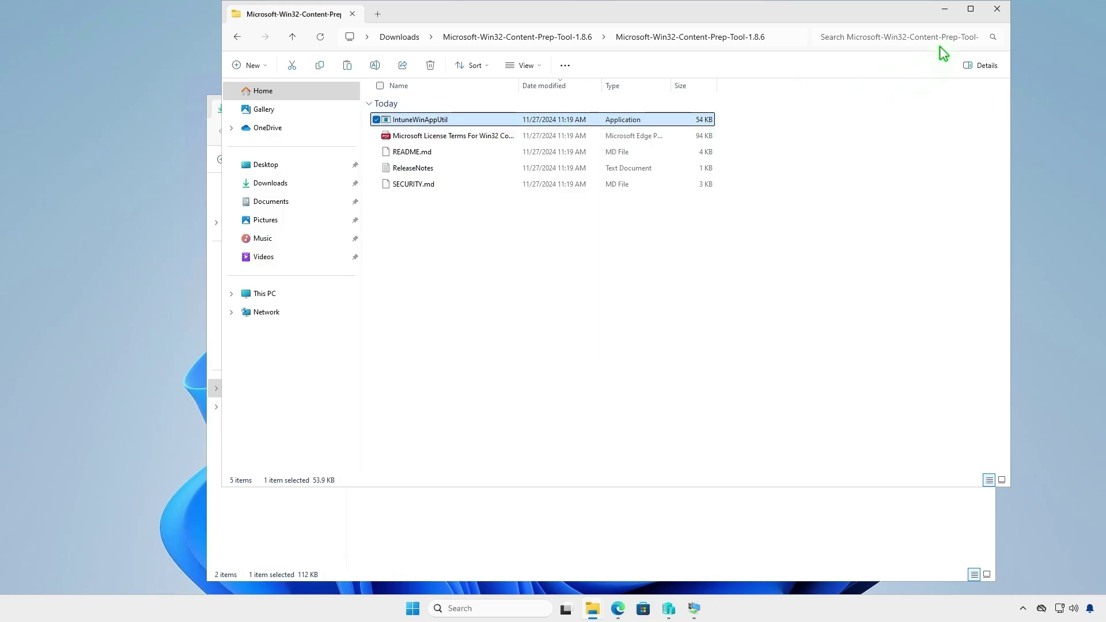
# Step: Paste IntuneWinAppUtil into D:\Intune and minimize the Explorer window
pyautogui.click(1004, 9)
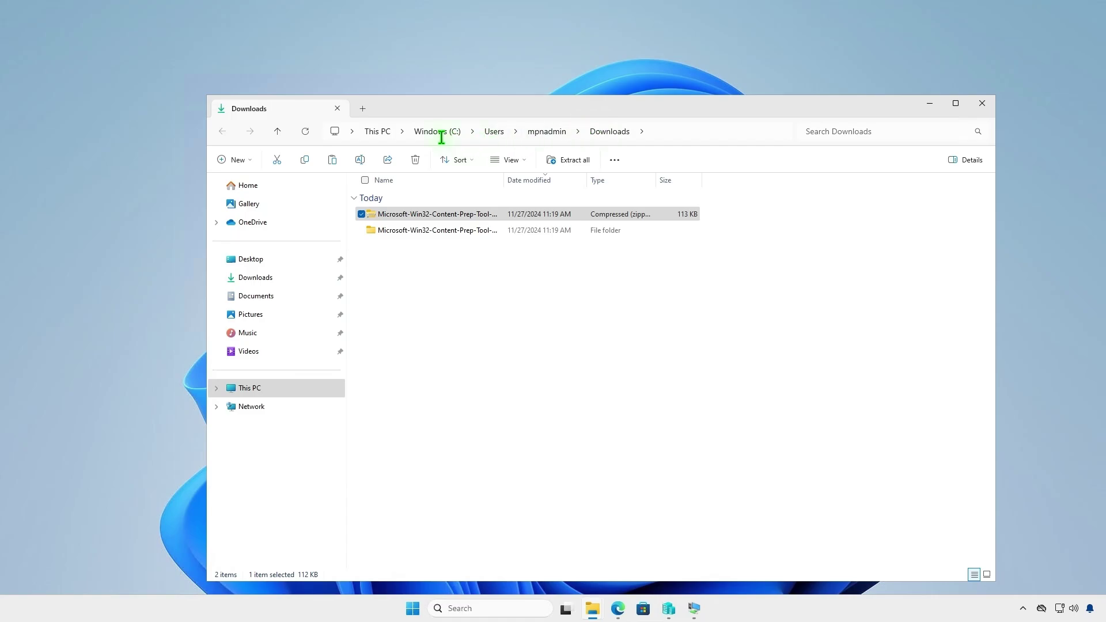
pyautogui.click(382, 133)
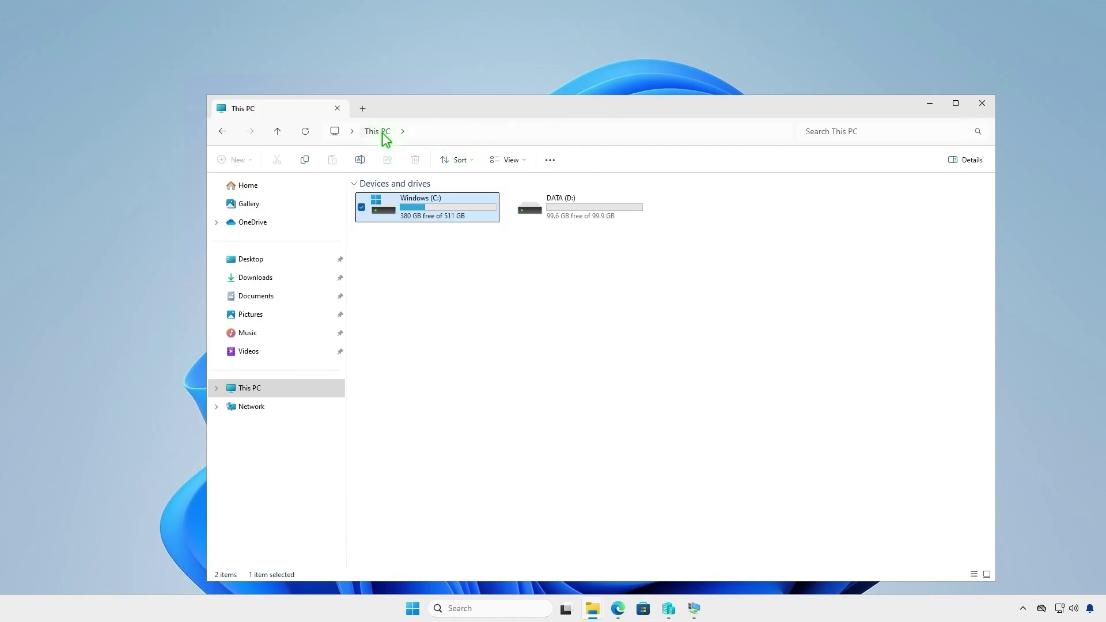
pyautogui.doubleClick(587, 214)
pyautogui.doubleClick(424, 202)
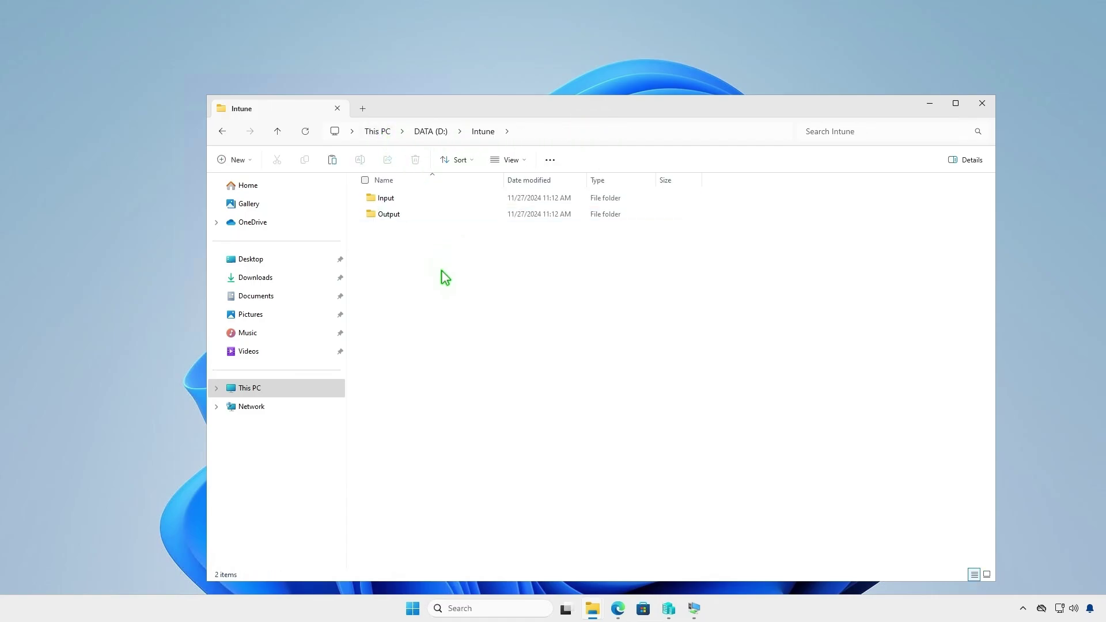
pyautogui.rightClick(449, 300)
pyautogui.click(467, 318)
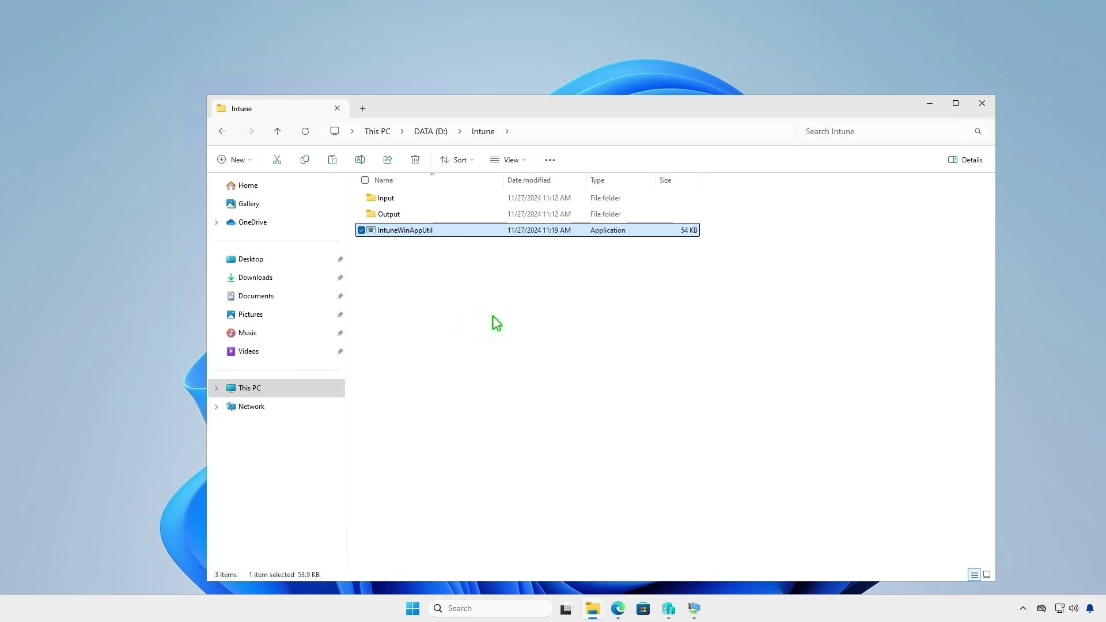
pyautogui.click(929, 105)
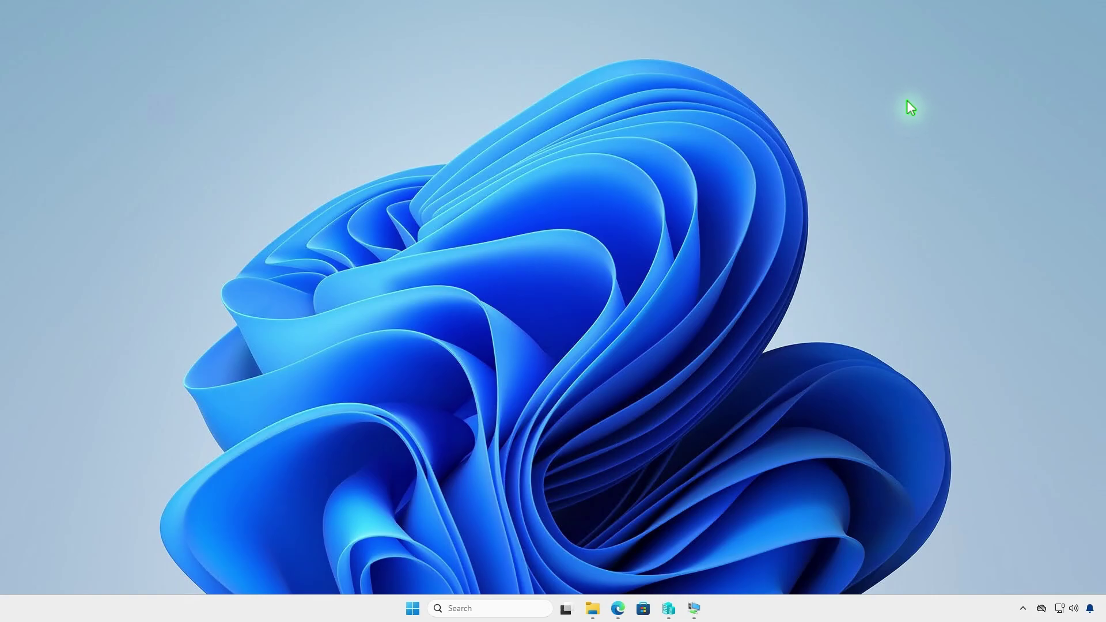
# Step: Download 7z2408-x64.msi, the 64-bit x64 installer, and show it in the Downloads folder
pyautogui.click(618, 610)
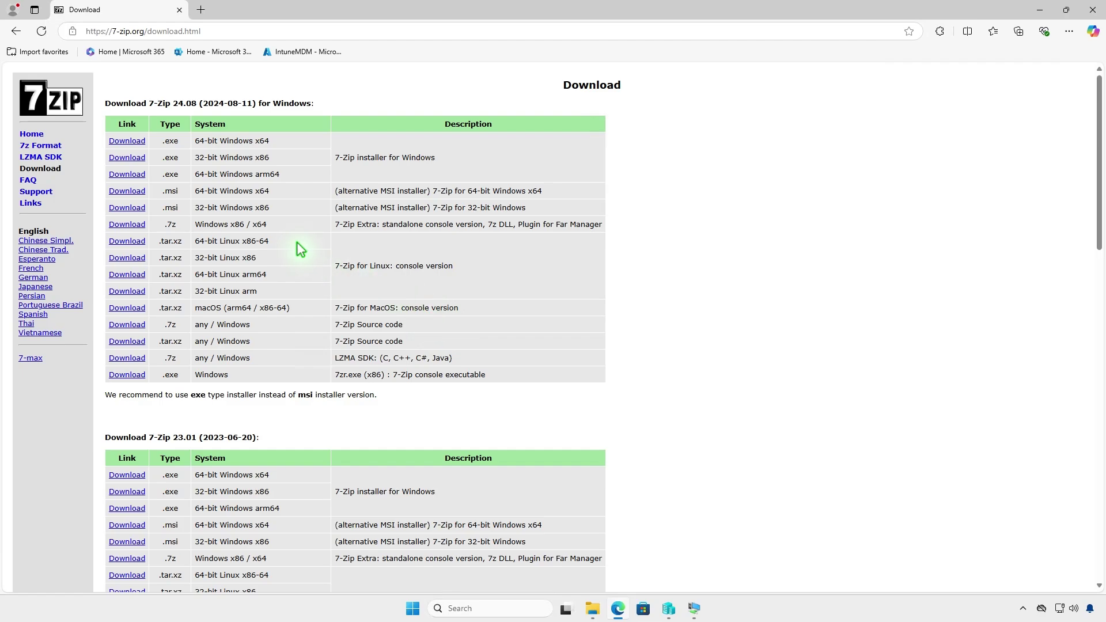
pyautogui.click(139, 192)
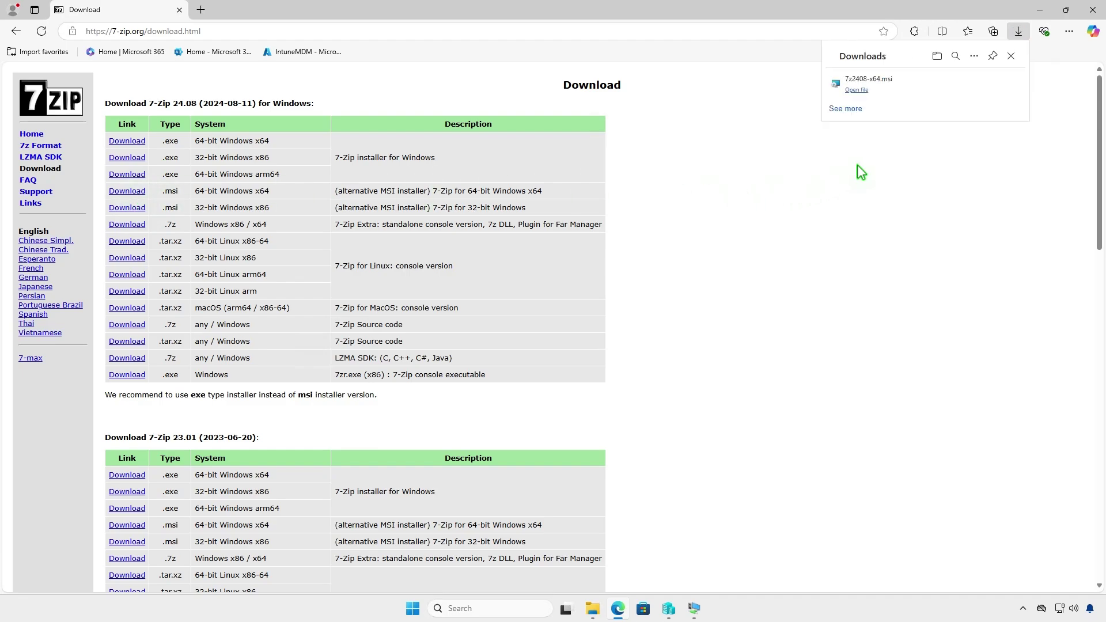
pyautogui.click(976, 88)
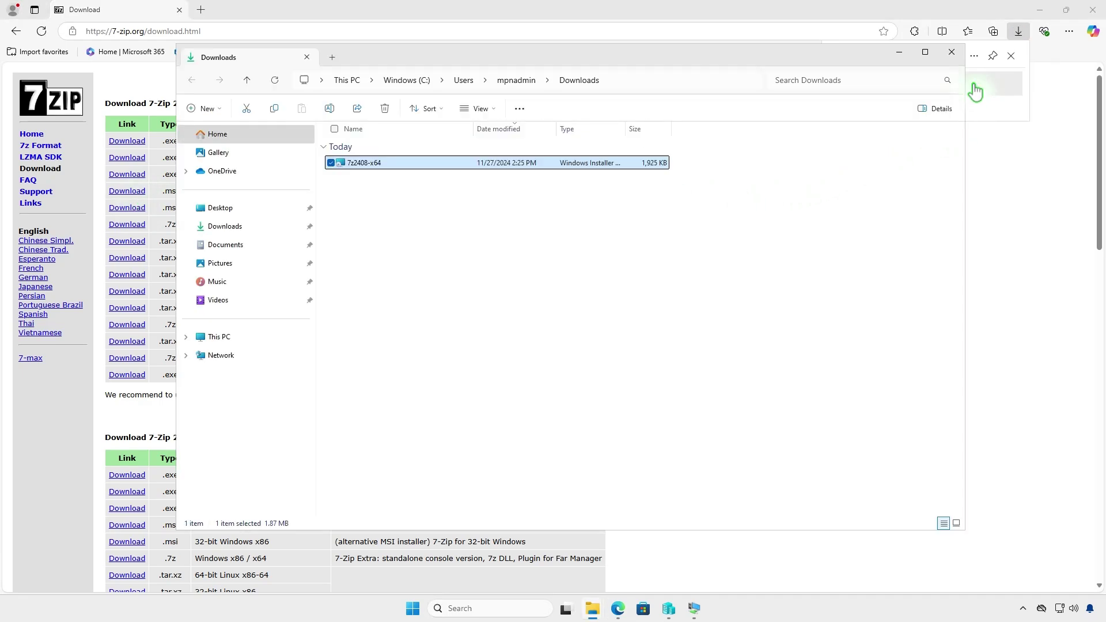
# Step: Copy 7z2408-x64 from Downloads and paste it into D:\Intune\Input
pyautogui.click(1039, 10)
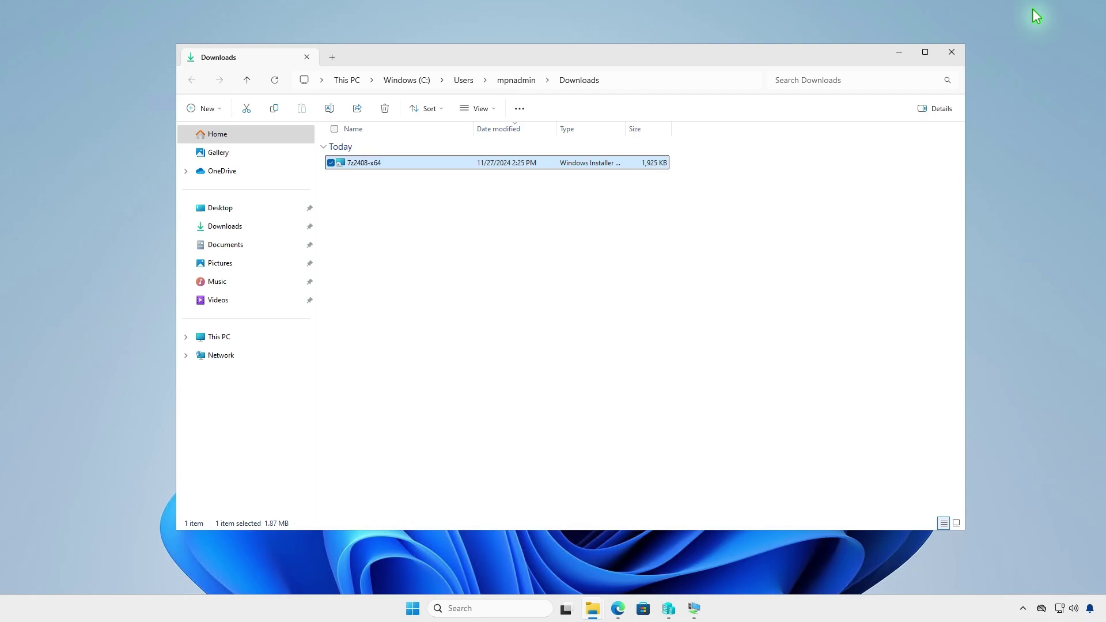
pyautogui.rightClick(381, 160)
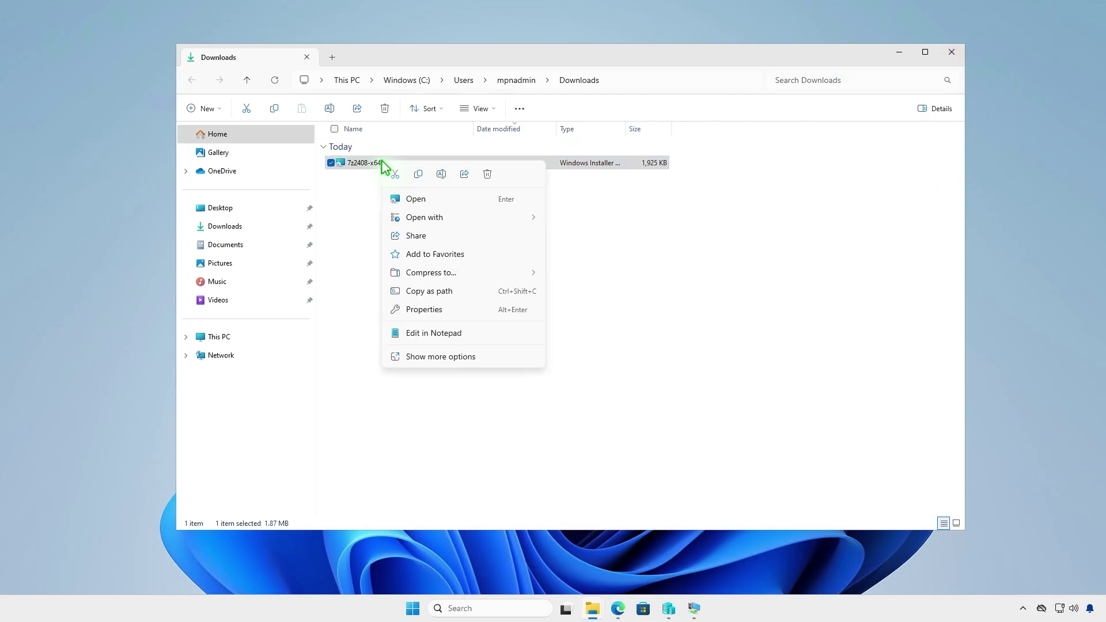
pyautogui.click(419, 174)
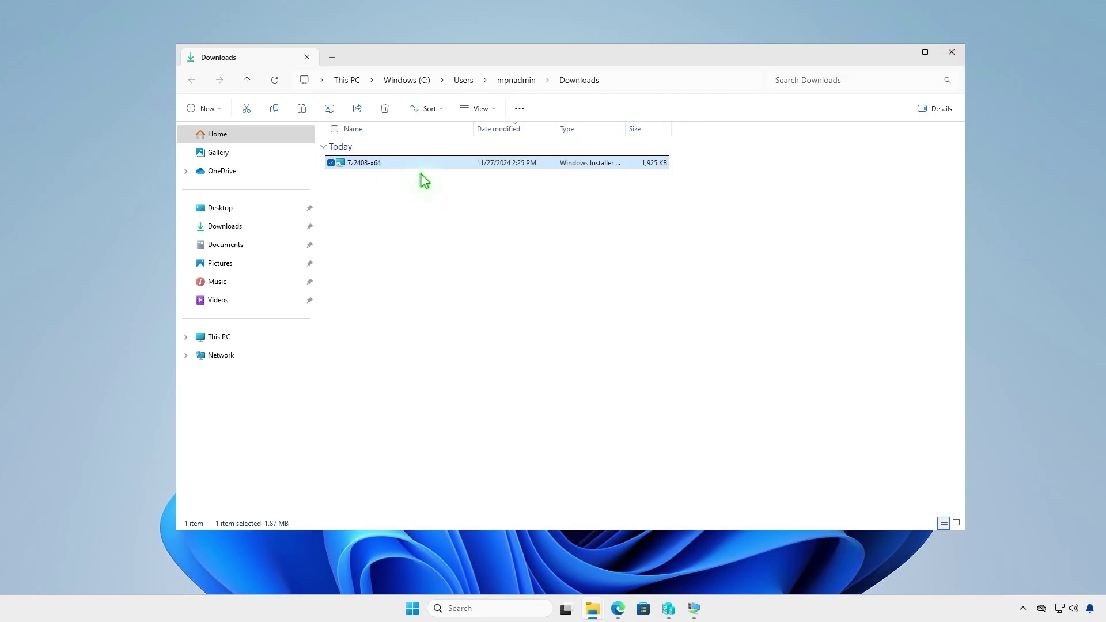
pyautogui.click(348, 81)
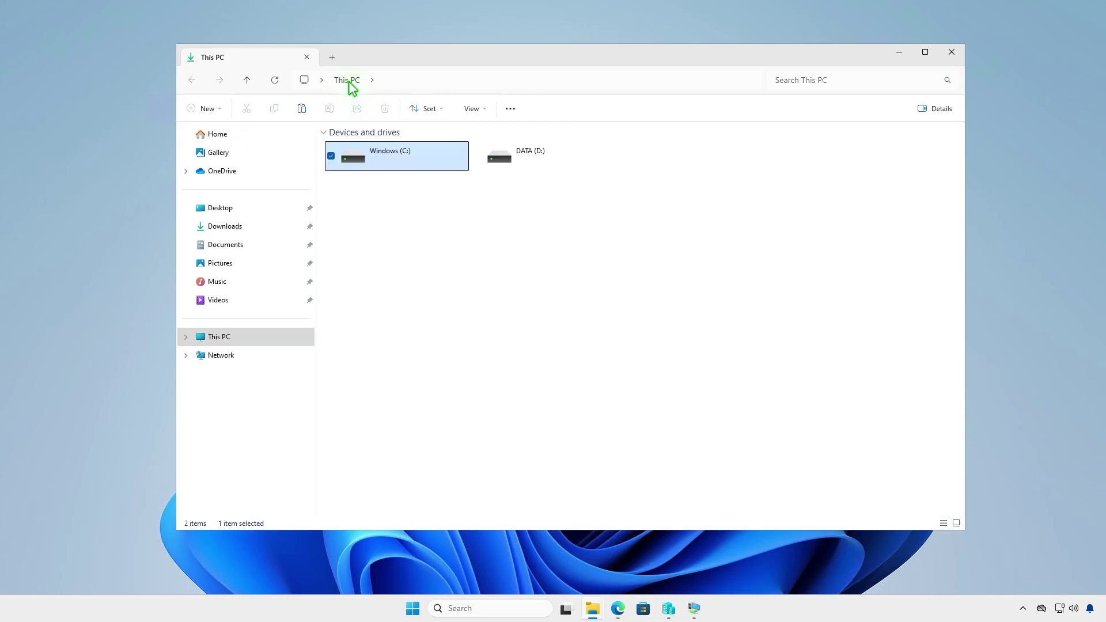
pyautogui.click(574, 159)
pyautogui.doubleClick(574, 158)
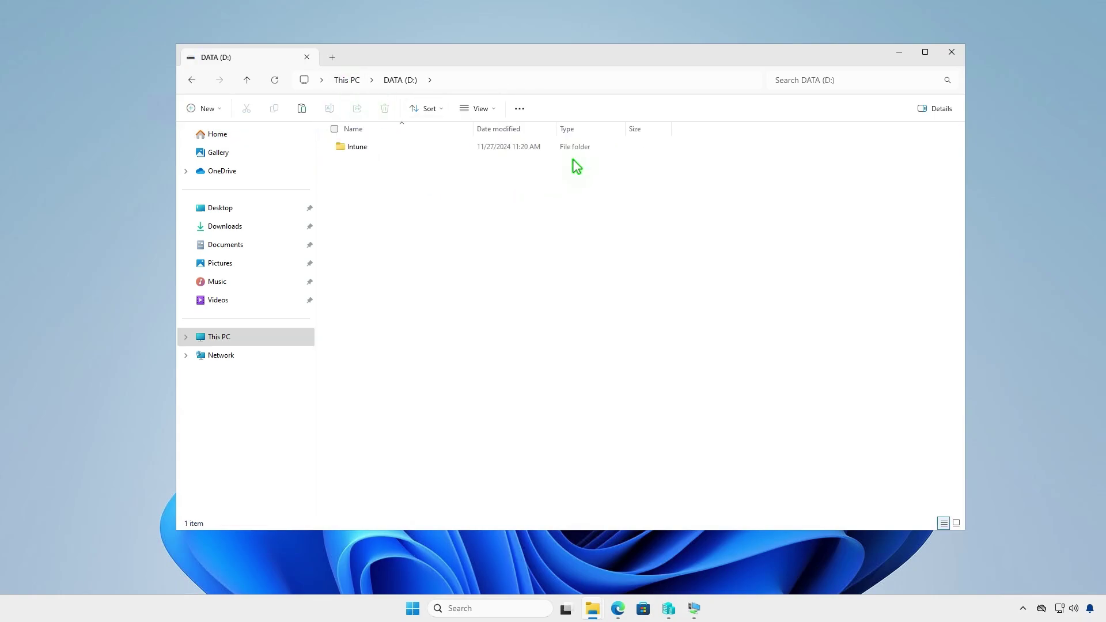
pyautogui.doubleClick(402, 148)
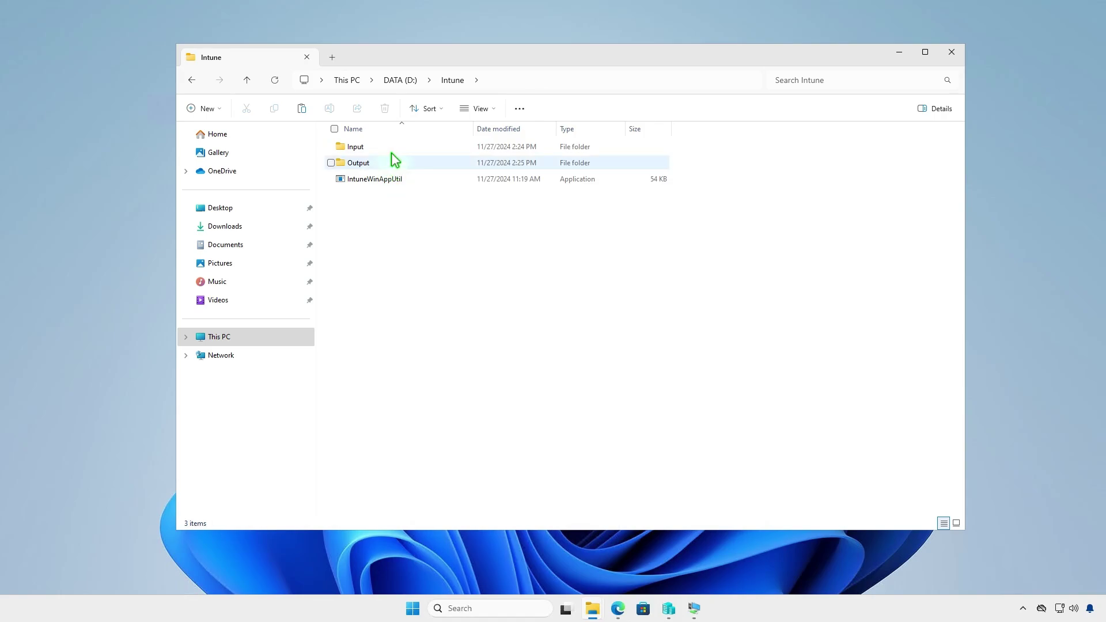
pyautogui.doubleClick(396, 148)
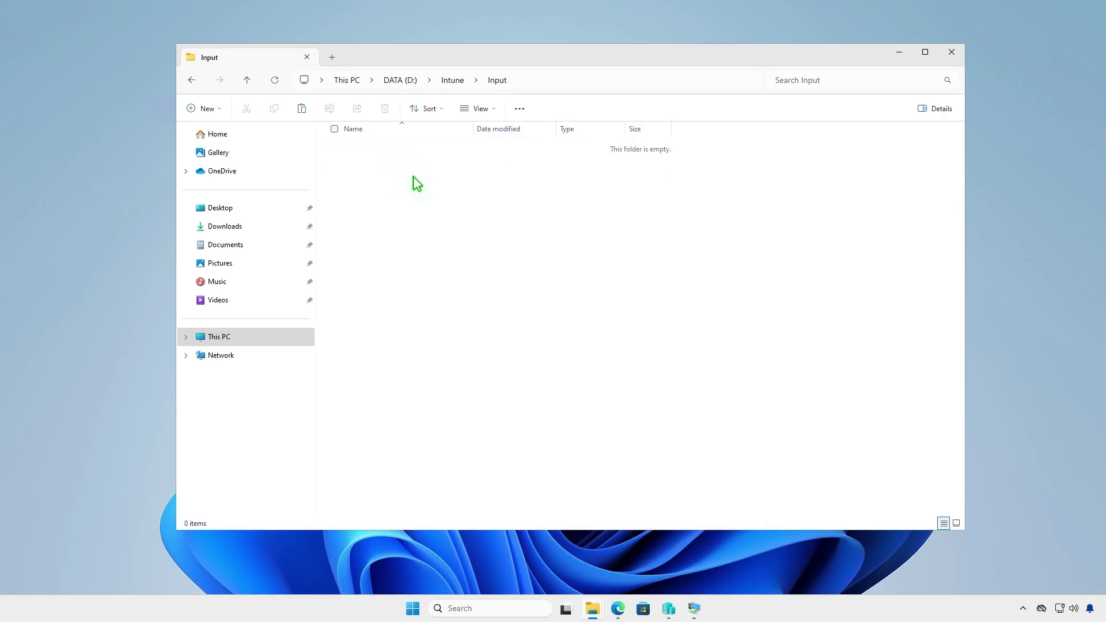
pyautogui.rightClick(413, 177)
pyautogui.hotkey('ctrl', 'z')
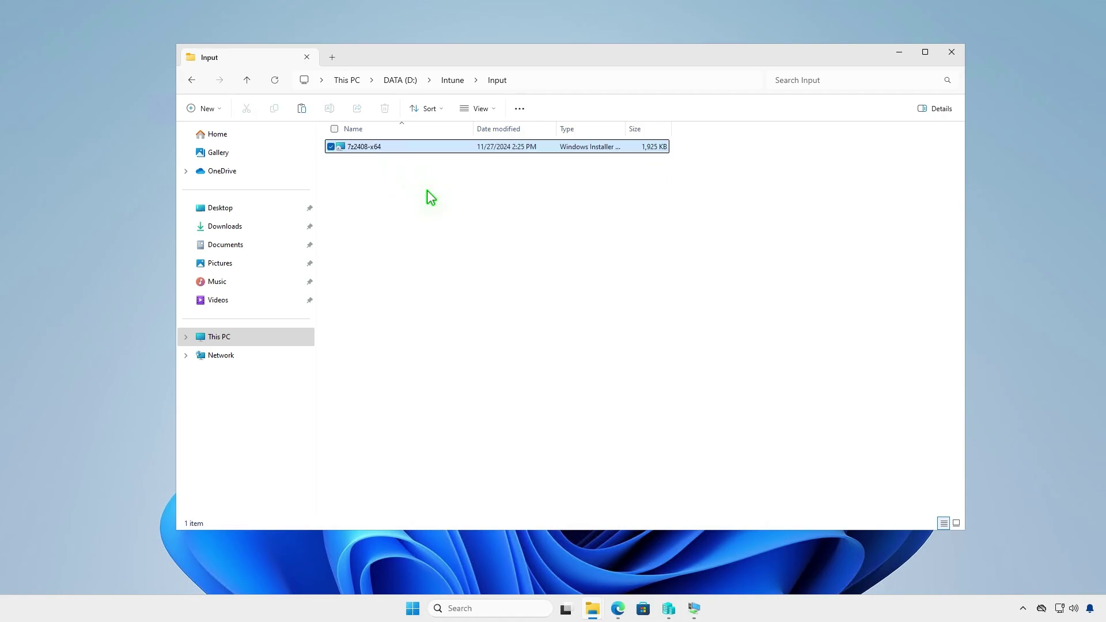
# Step: Rename the copied installer to setup, return to D:\Intune, and minimize File Explorer
pyautogui.rightClick(386, 146)
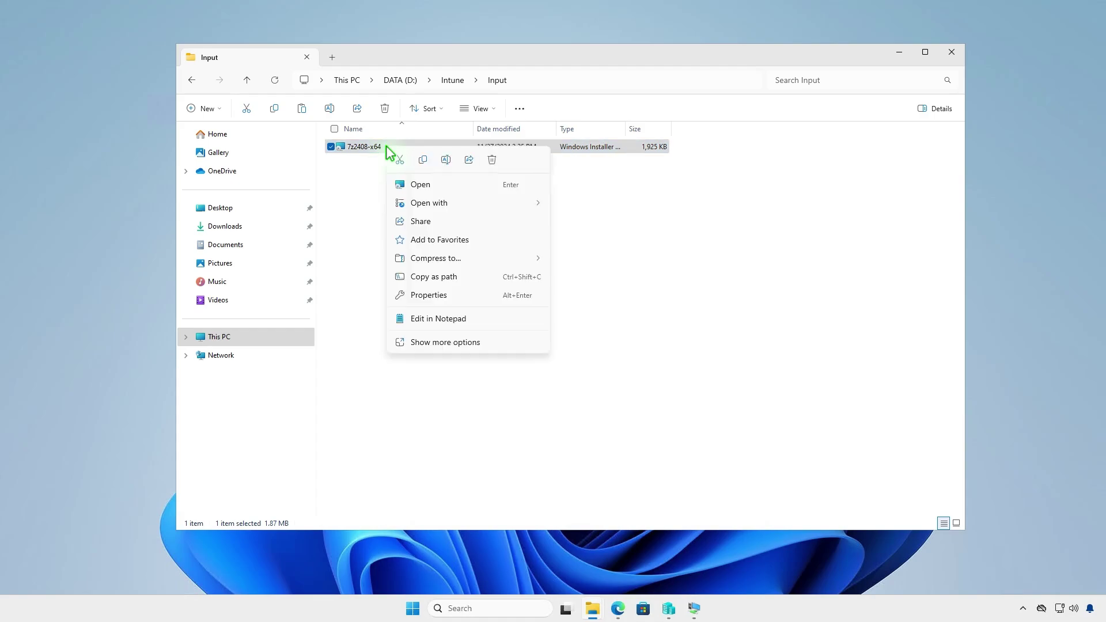
pyautogui.click(461, 344)
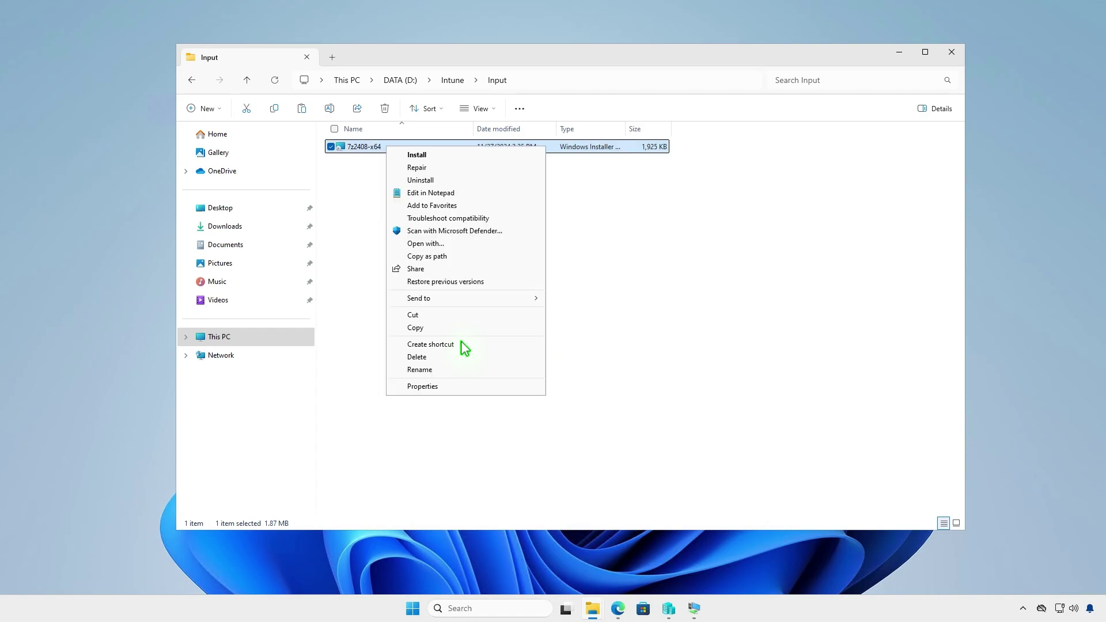
pyautogui.click(441, 374)
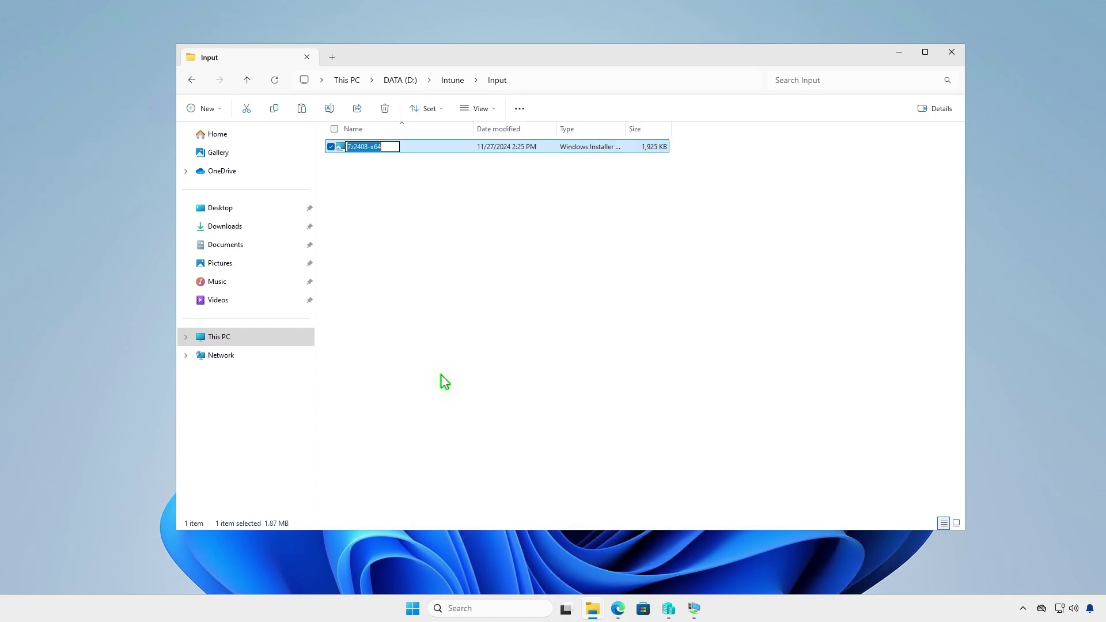
pyautogui.write('setup')
pyautogui.click(441, 375)
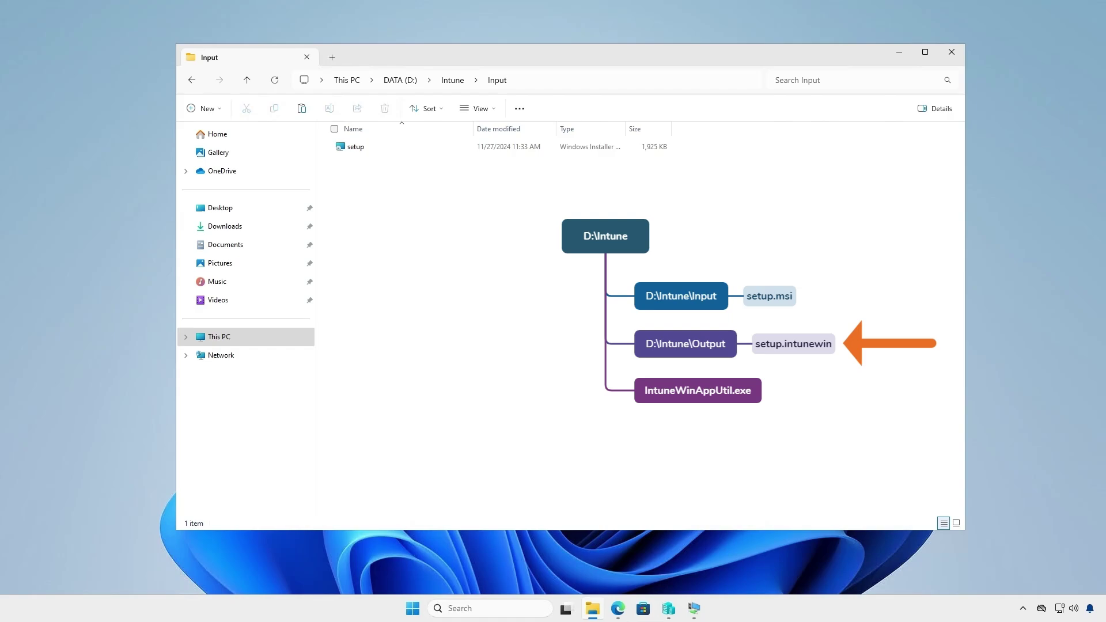
pyautogui.click(453, 81)
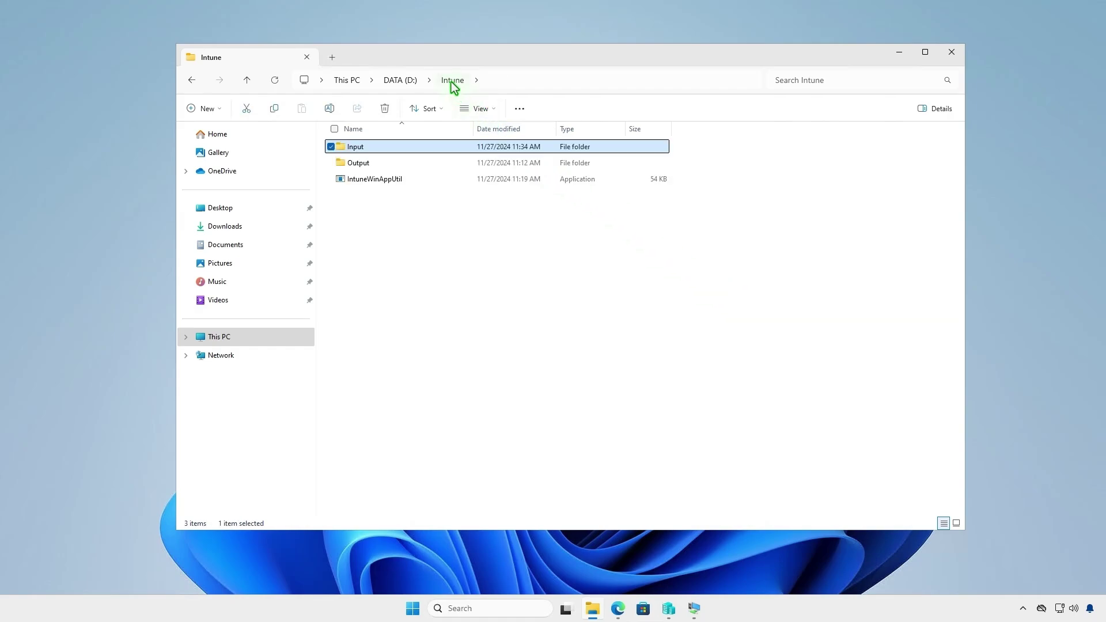
pyautogui.click(898, 56)
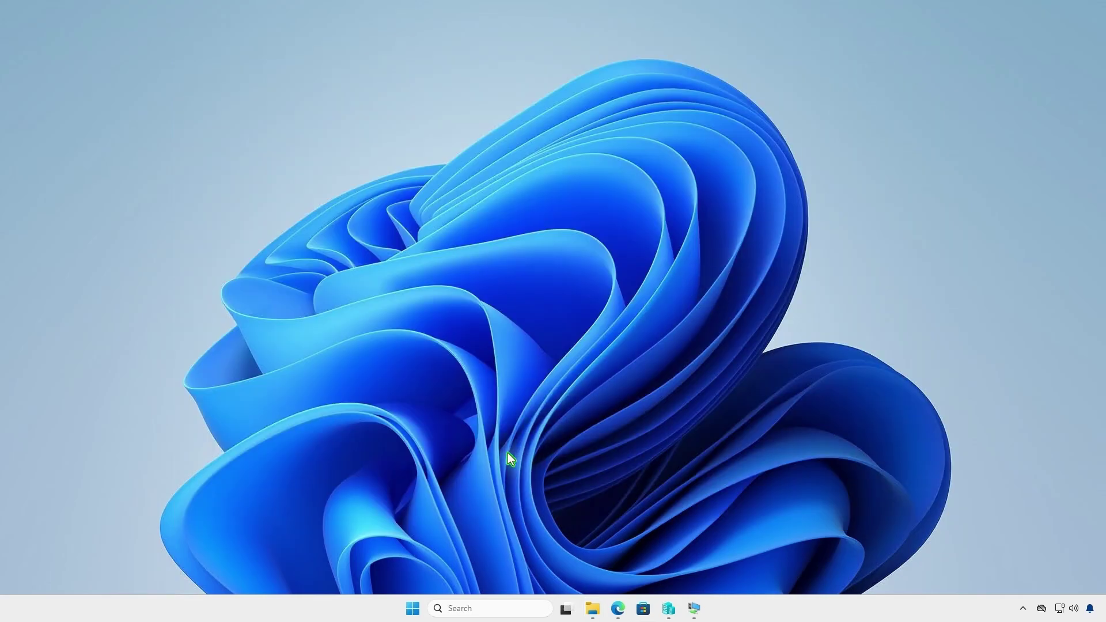
# Step: In an administrator PowerShell, change to D:\Intune and run IntuneWinAppUtil.exe
pyautogui.rightClick(413, 608)
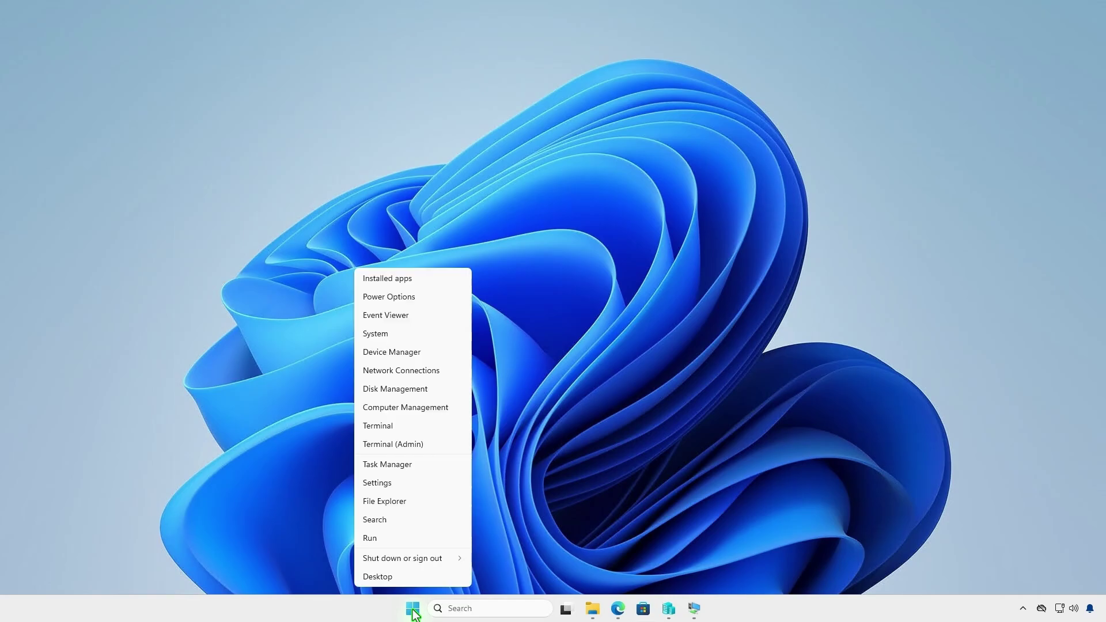
pyautogui.click(437, 450)
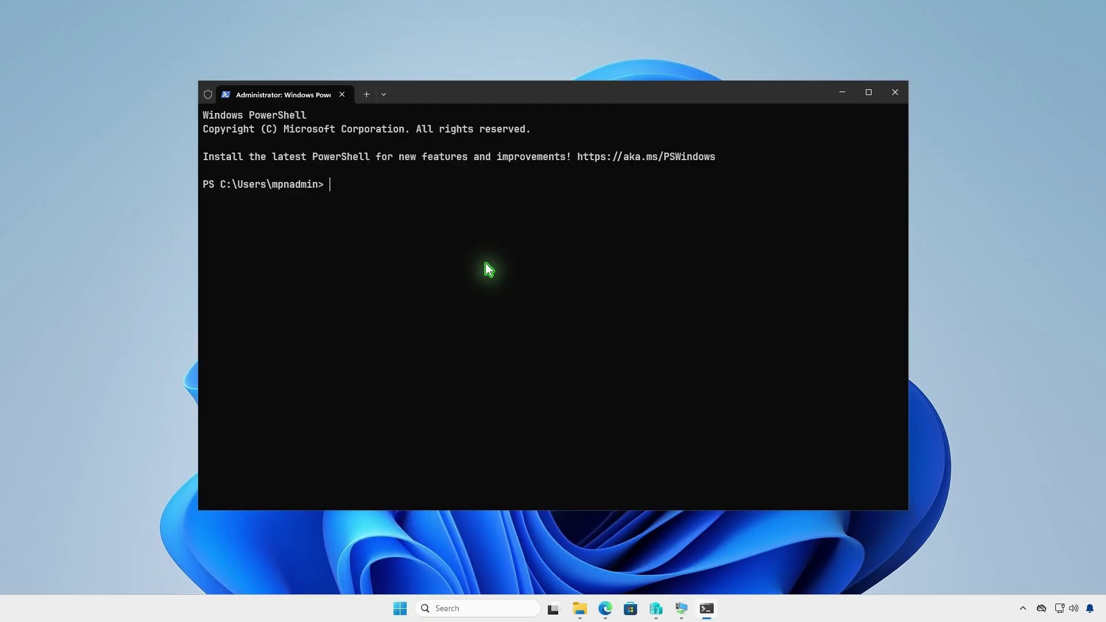
pyautogui.write('cd ')
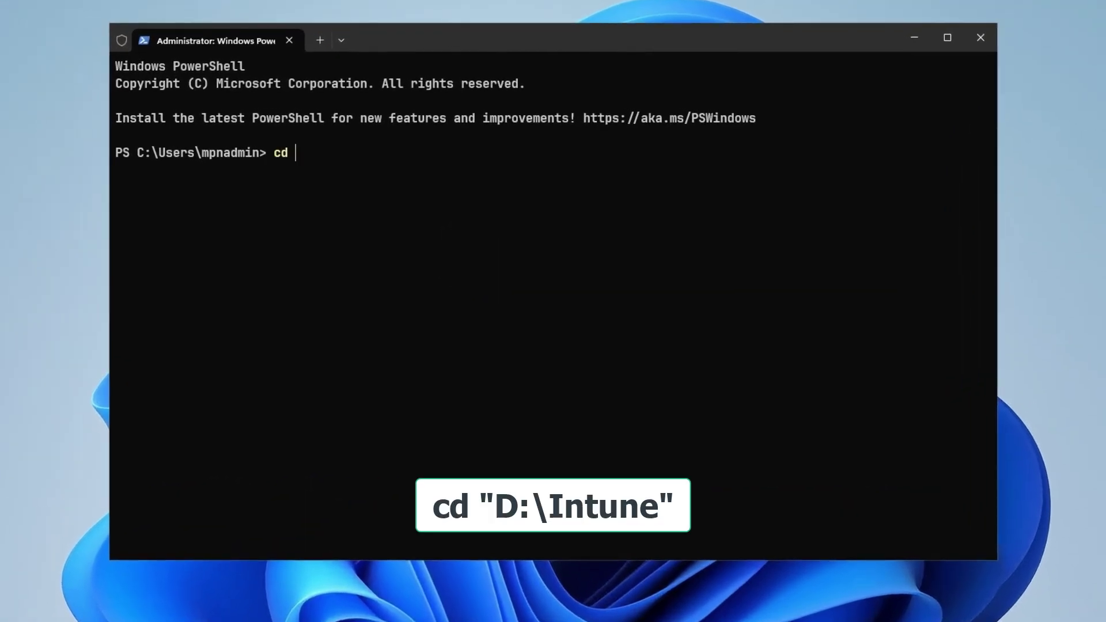
pyautogui.write('D:\\in')
pyautogui.press('Tab')
pyautogui.press('Return')
pyautogui.press('Return')
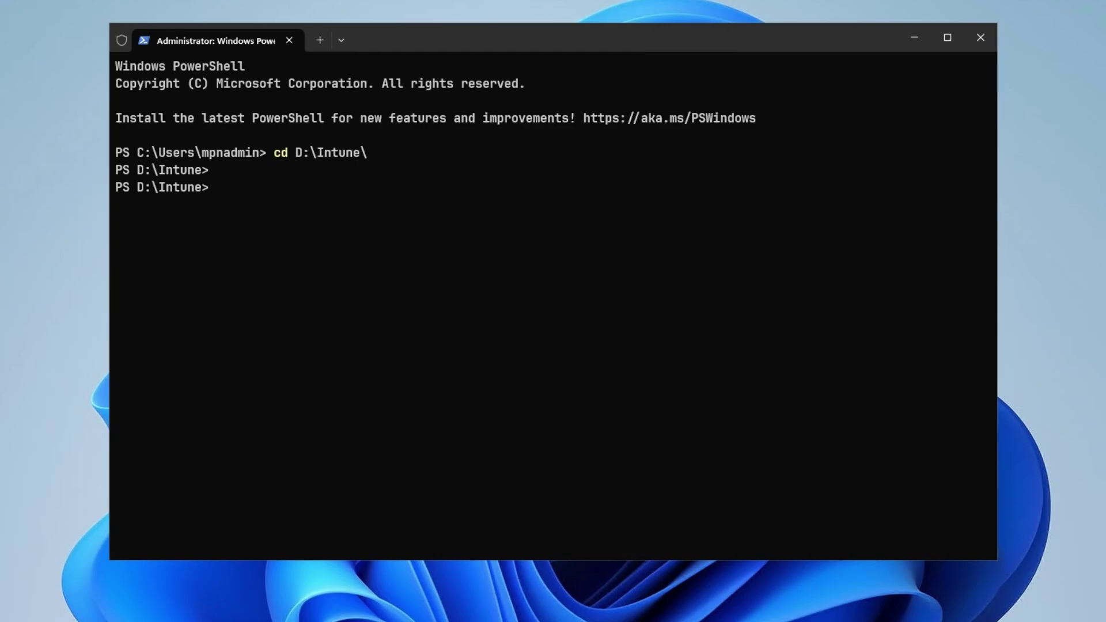
pyautogui.write('intu')
pyautogui.press('Tab')
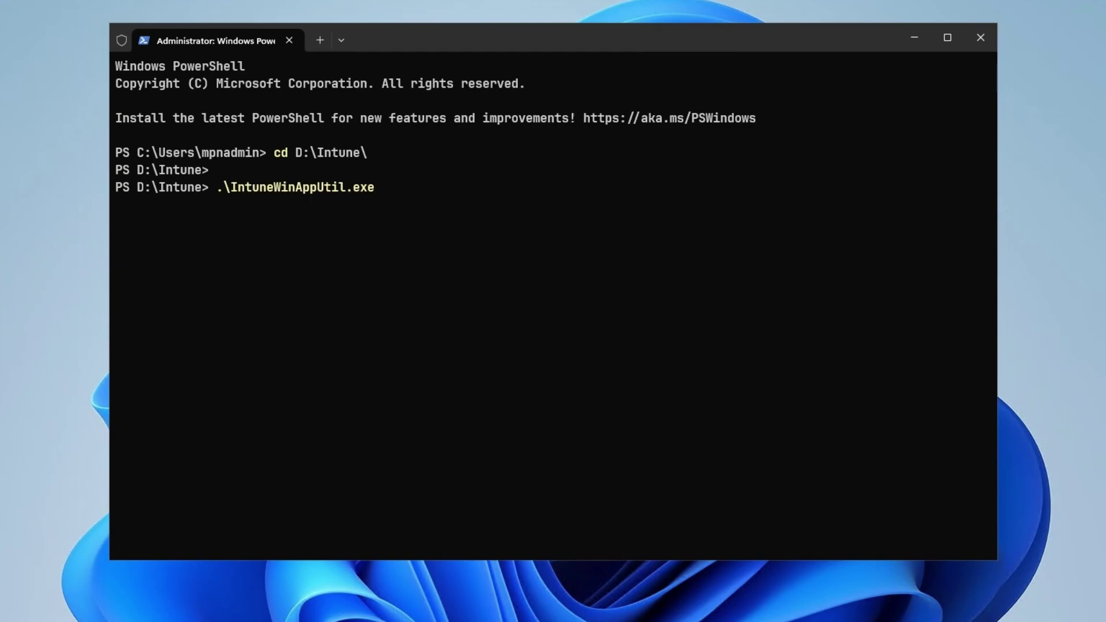
pyautogui.press('Return')
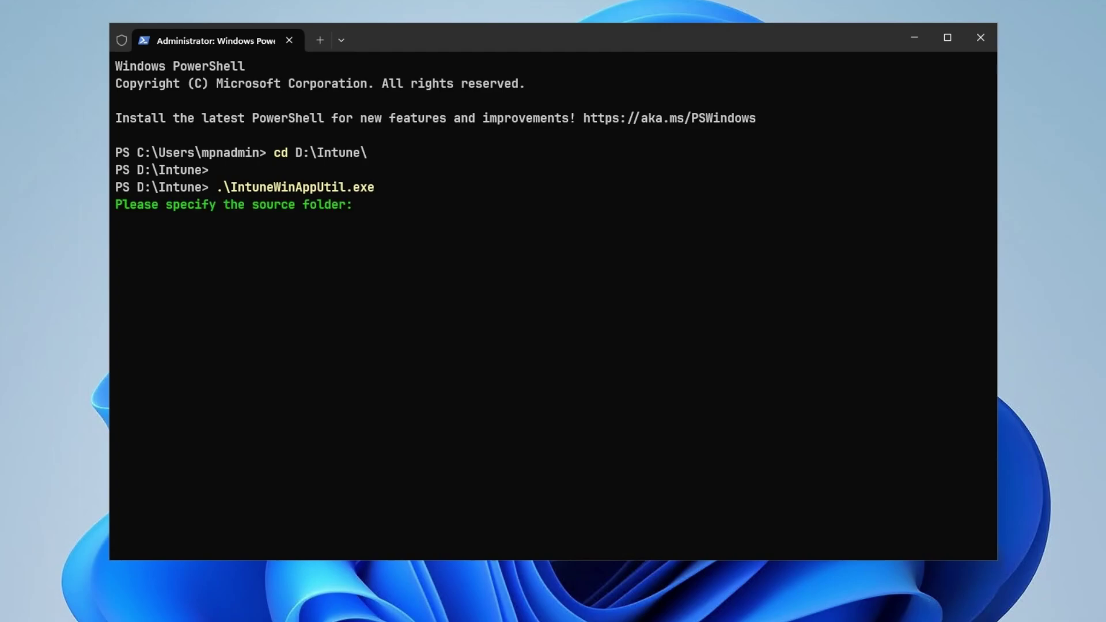
# Step: Package D:\Intune\Input\setup.msi into D:\Intune\Output with no catalog, then minimize the terminal
pyautogui.write('D:\\Intune\\Input')
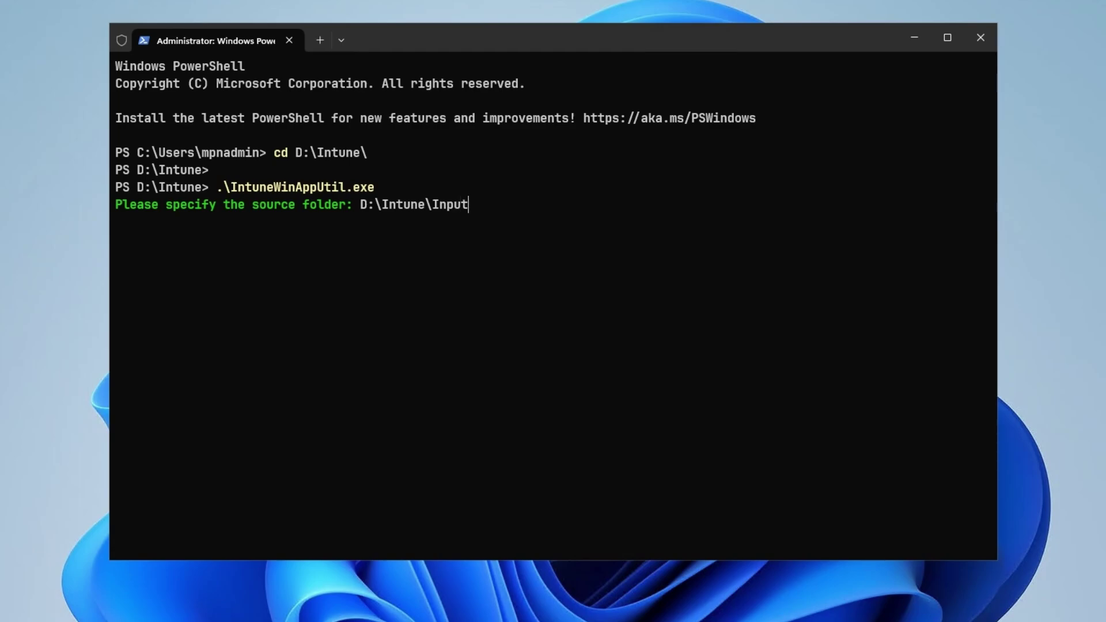
pyautogui.press('Return')
pyautogui.write('D')
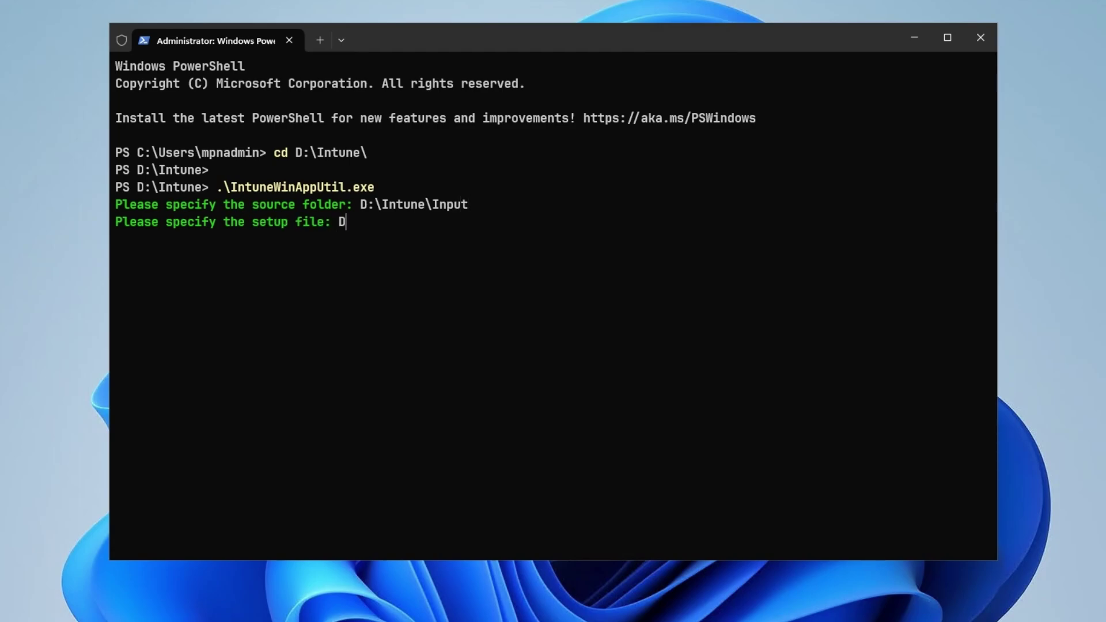
pyautogui.write(':\\Intune\\In')
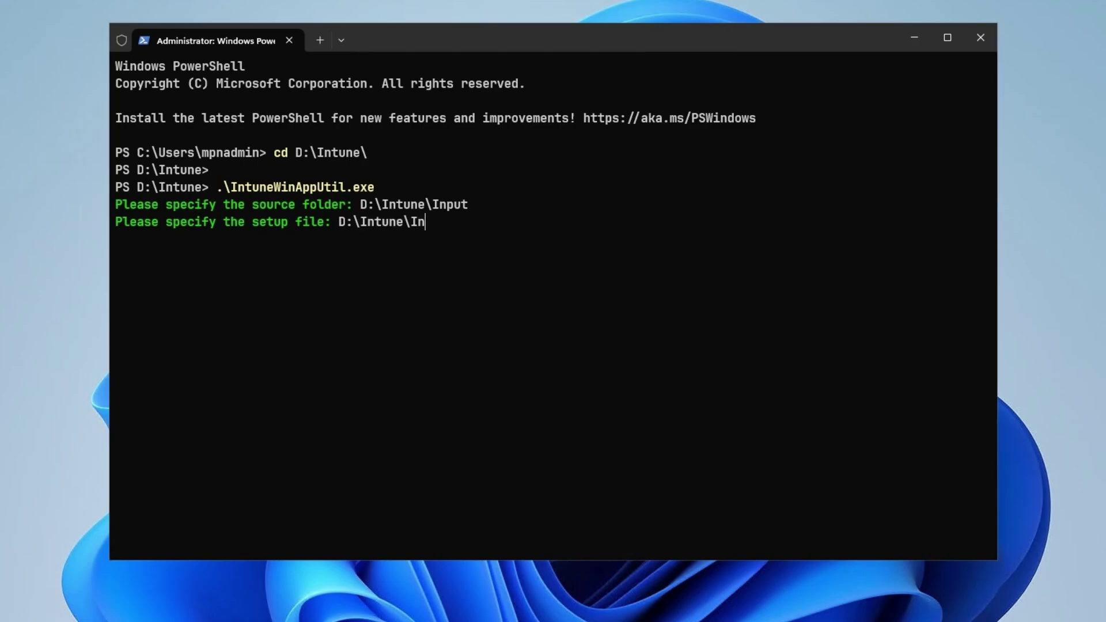
pyautogui.write('put\\setup.msi')
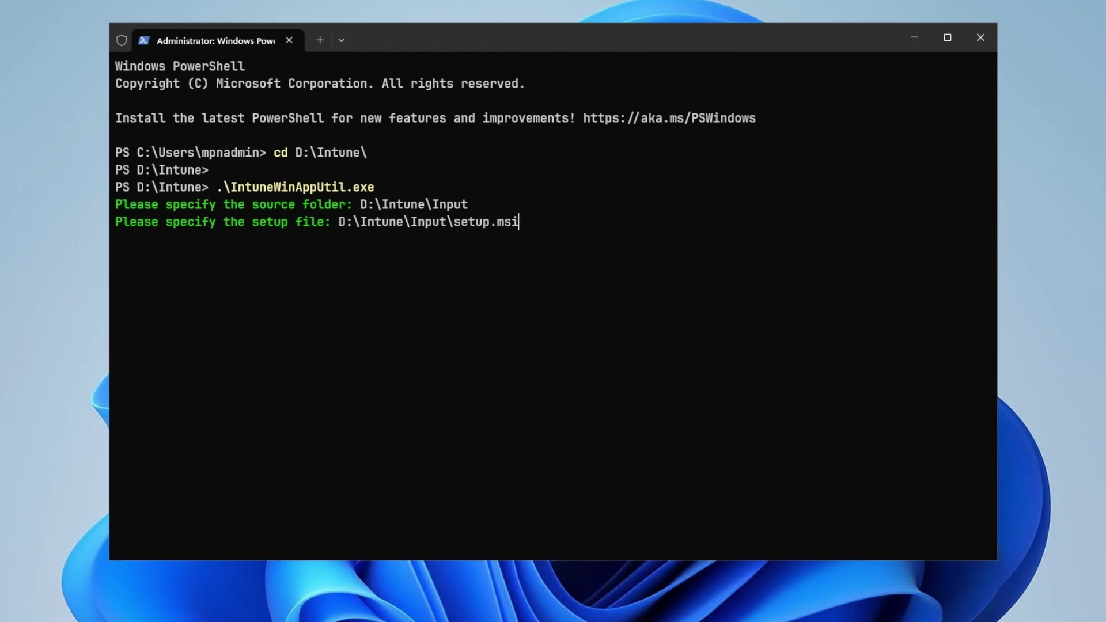
pyautogui.press('Return')
pyautogui.write('D:\\Intune')
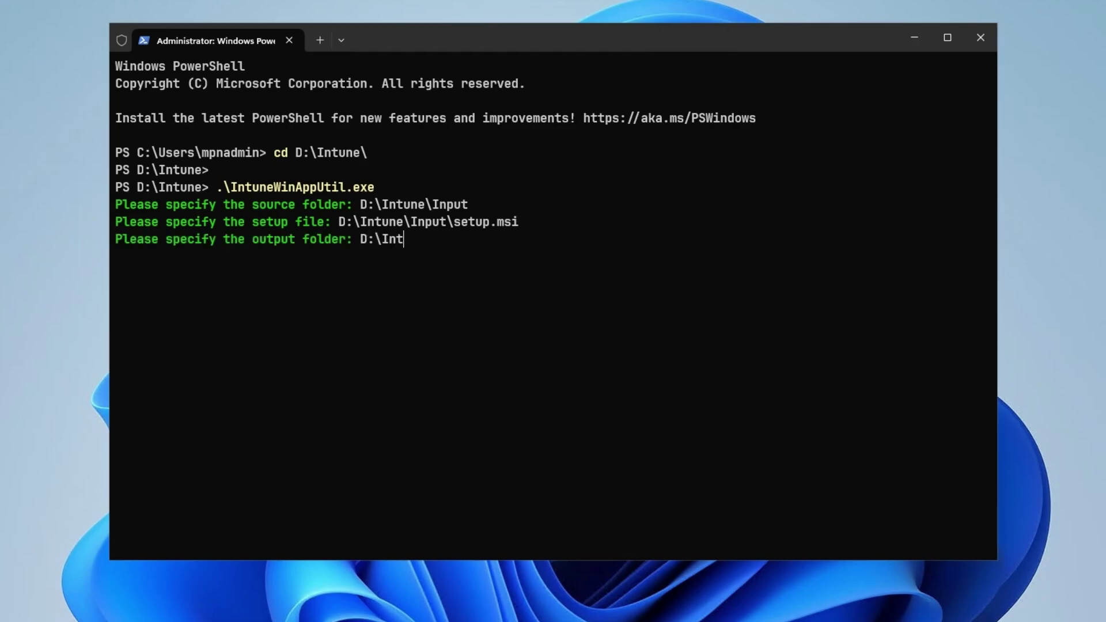
pyautogui.write('\\Output')
pyautogui.press('Return')
pyautogui.press('n')
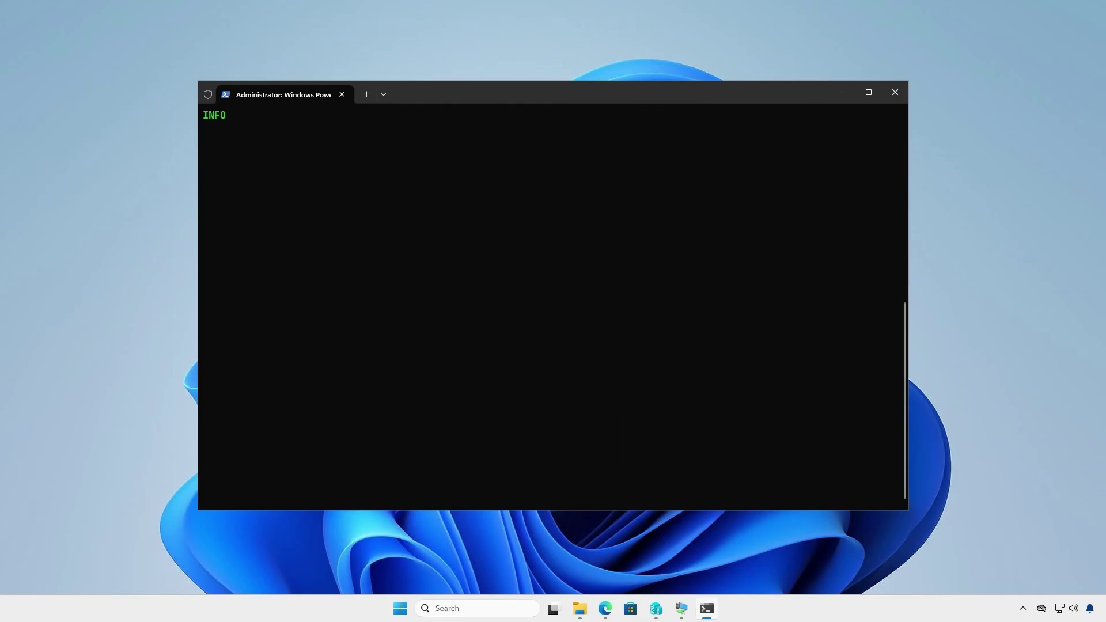
pyautogui.click(841, 95)
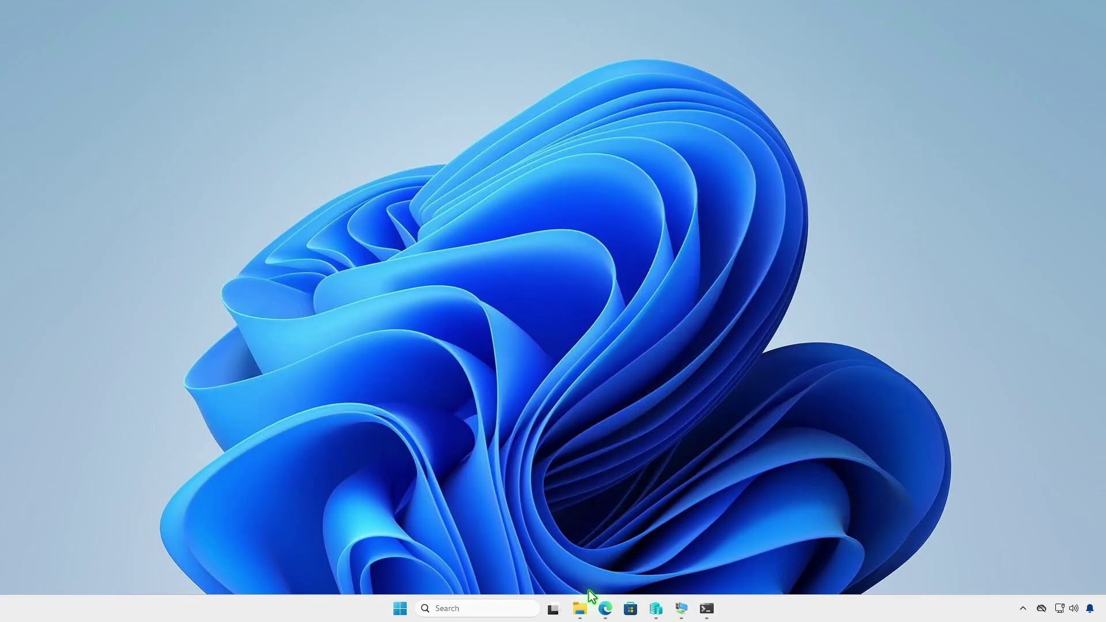
pyautogui.click(579, 608)
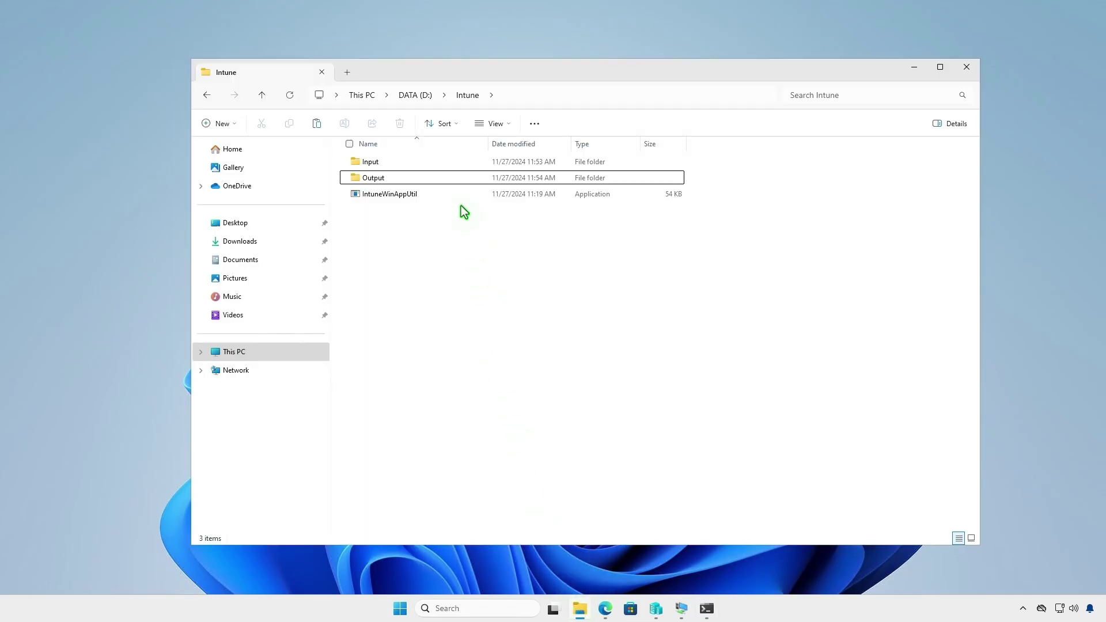
pyautogui.doubleClick(455, 178)
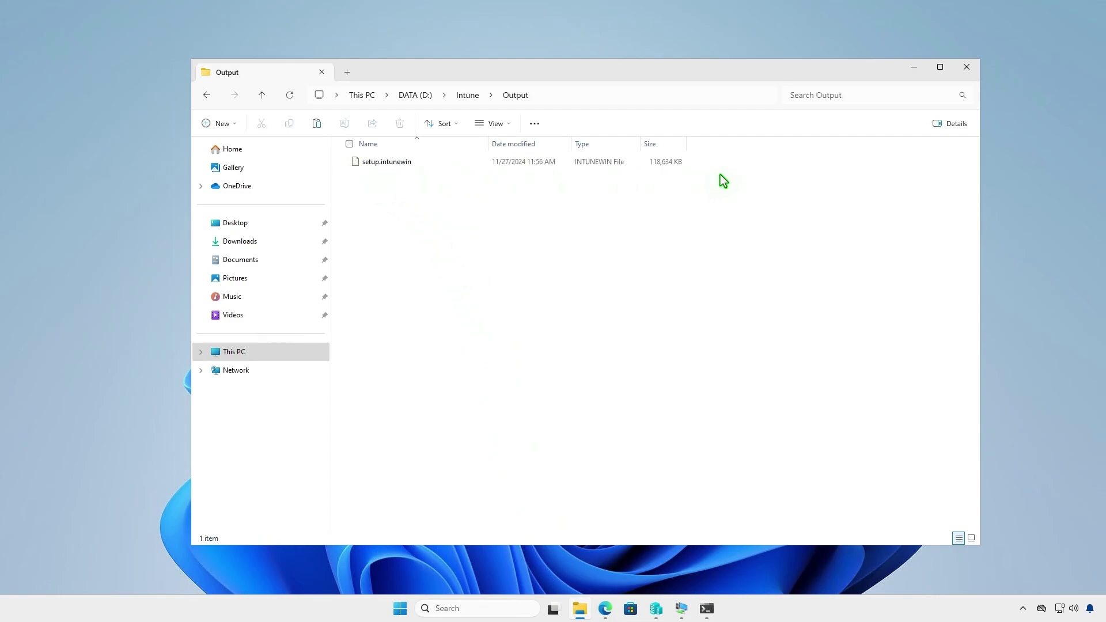
pyautogui.click(912, 68)
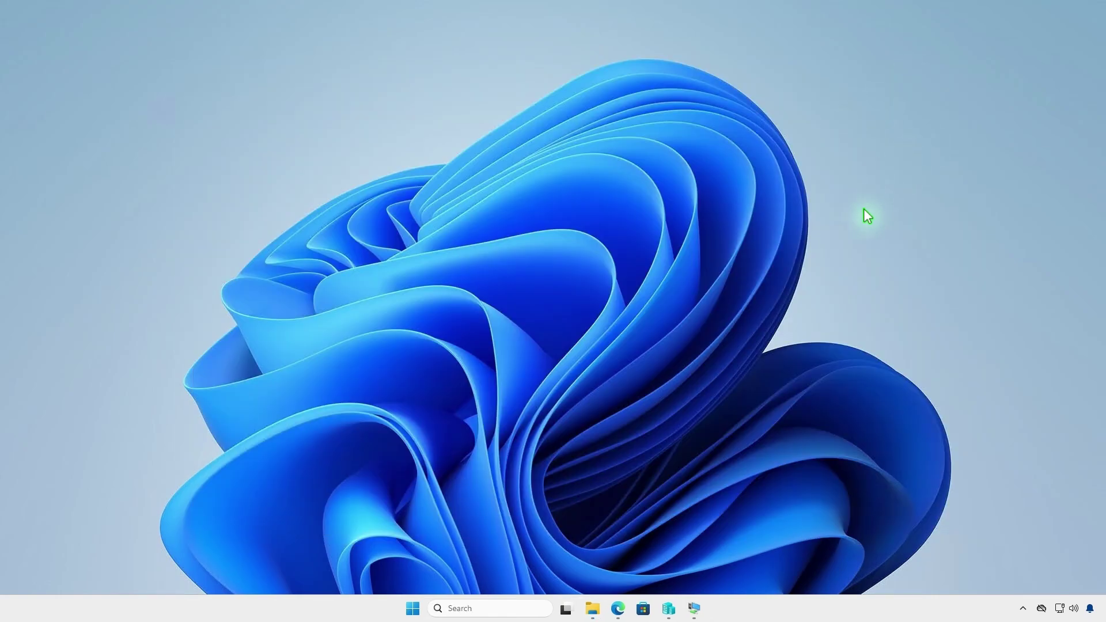
# Step: Under Apps > Windows, add a new app of type Windows app (Win32)
pyautogui.click(619, 610)
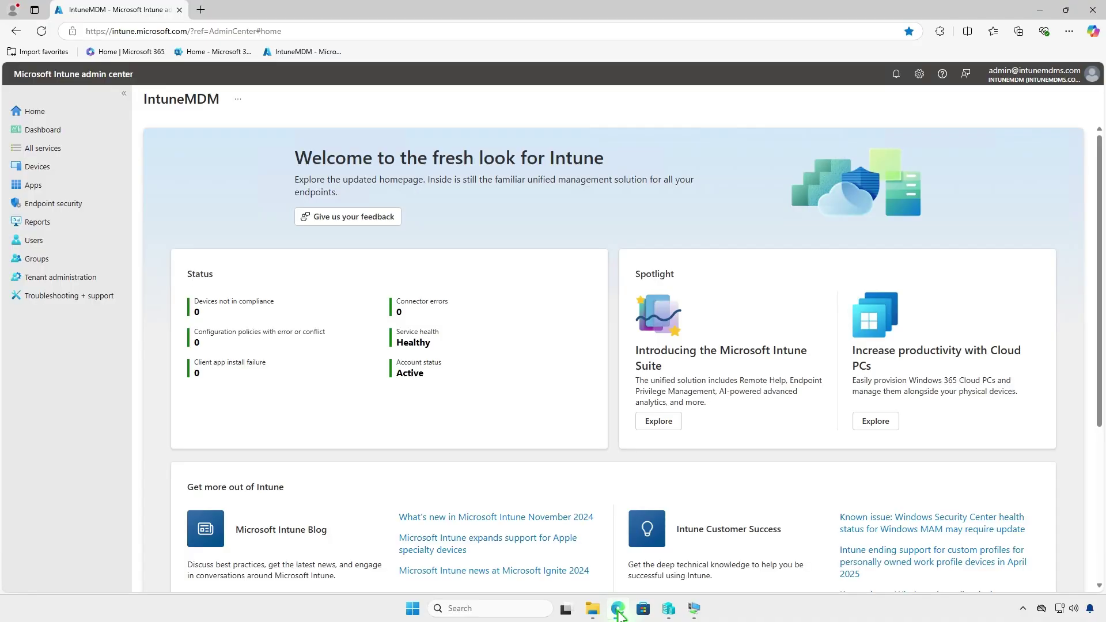
pyautogui.click(59, 189)
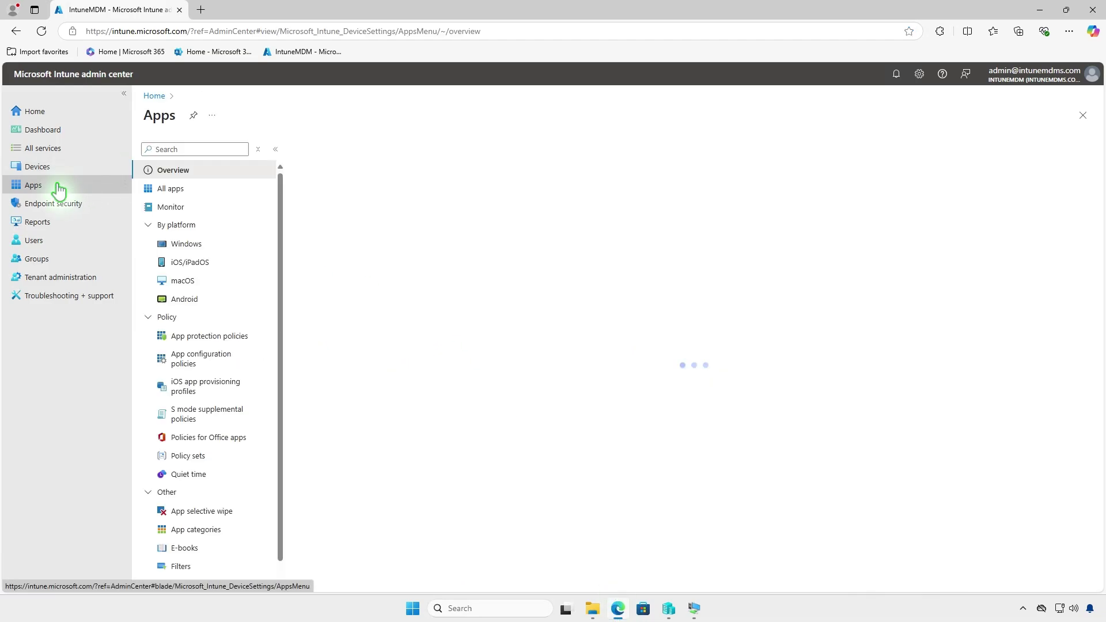
pyautogui.click(198, 248)
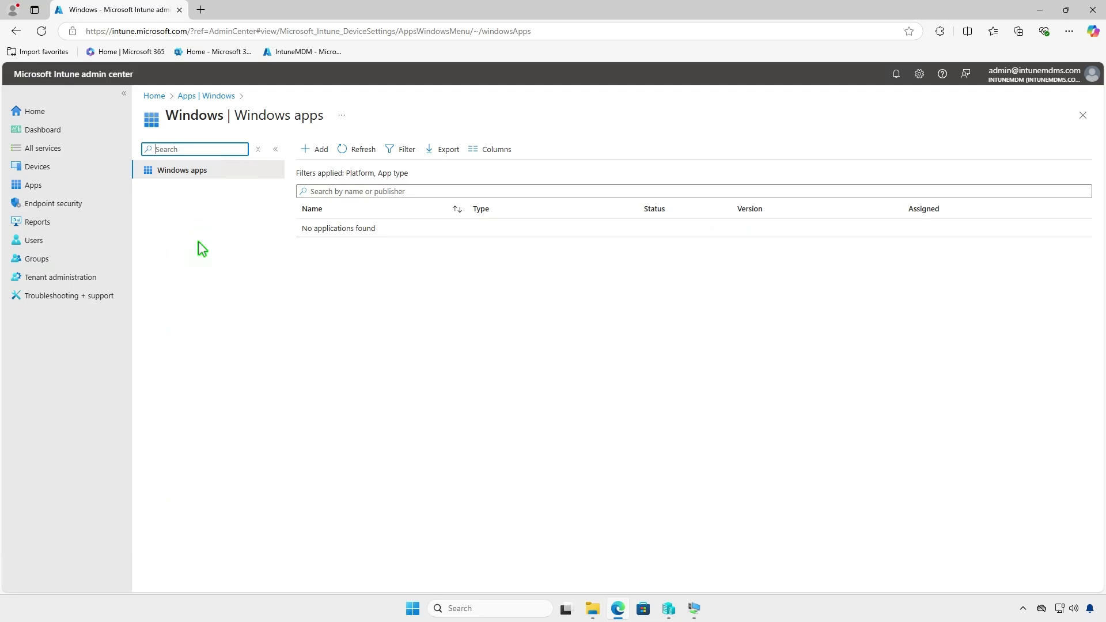
pyautogui.click(323, 153)
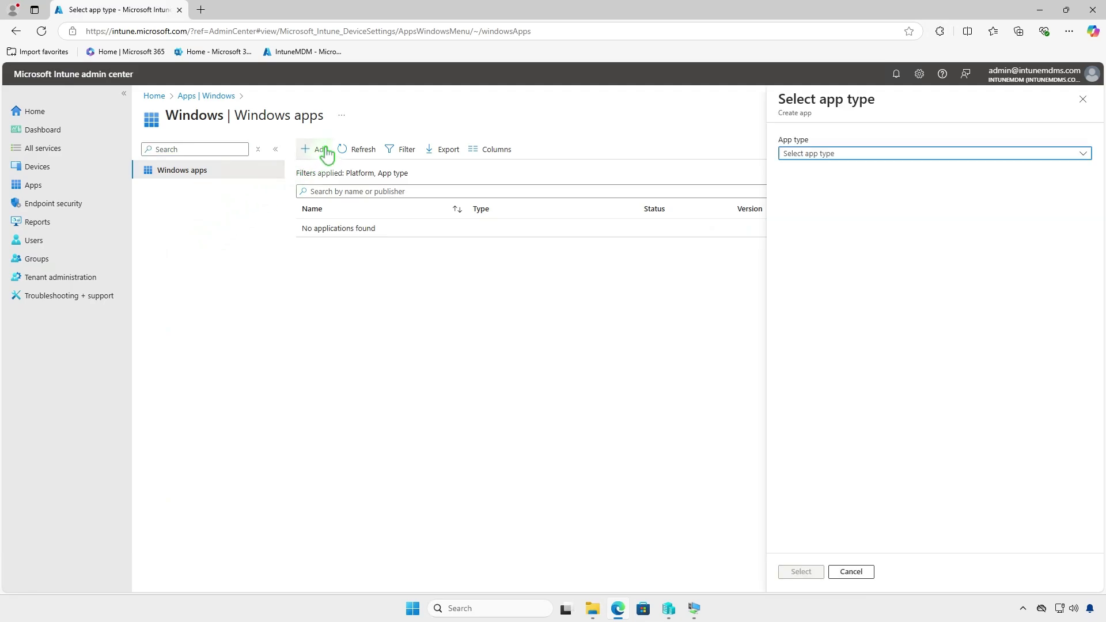
pyautogui.click(914, 155)
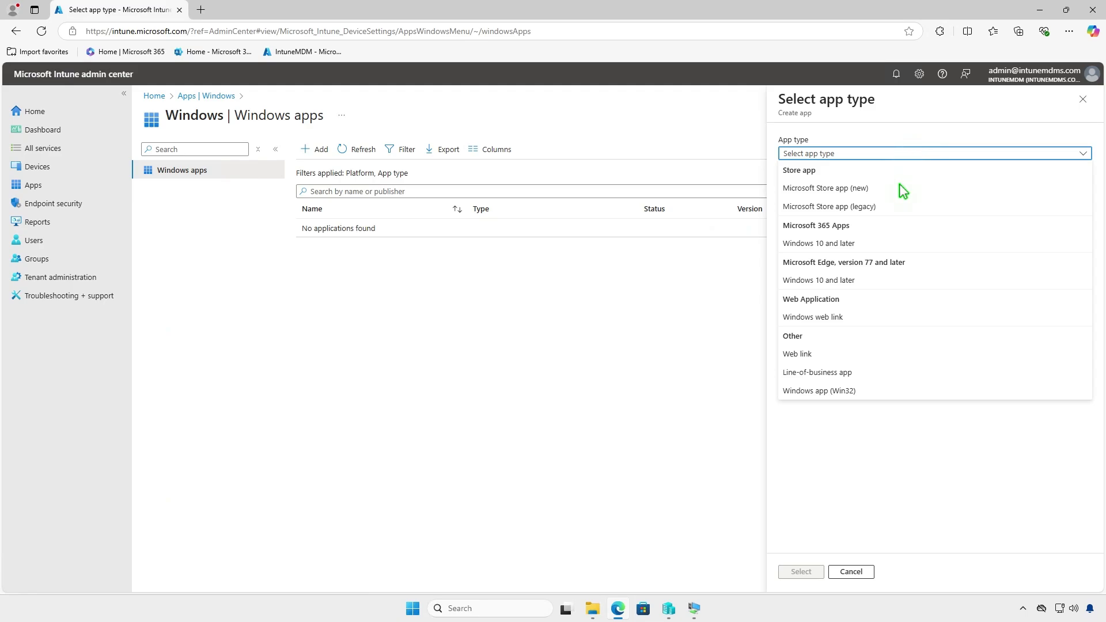
pyautogui.click(864, 393)
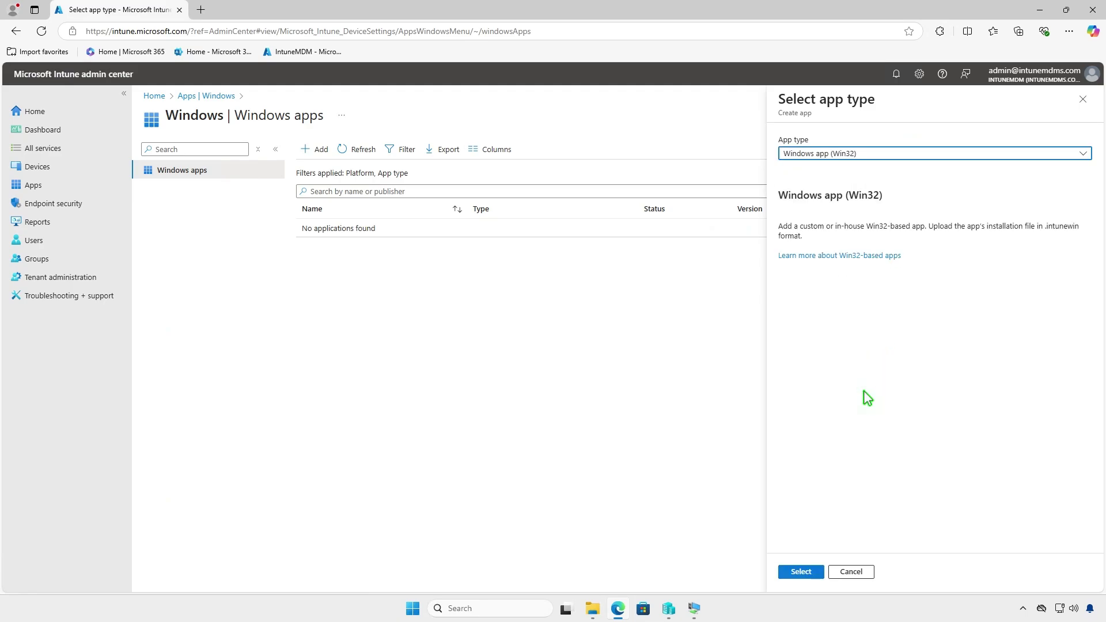
pyautogui.click(810, 573)
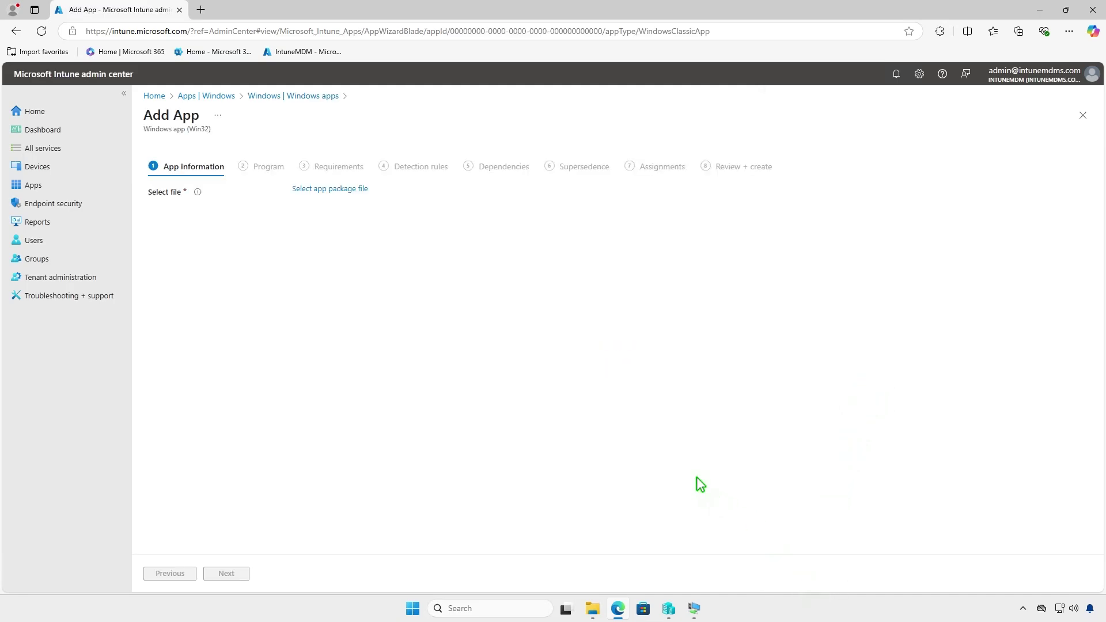
# Step: Load setup.intunewin as the app package and fill in the publisher name
pyautogui.click(357, 190)
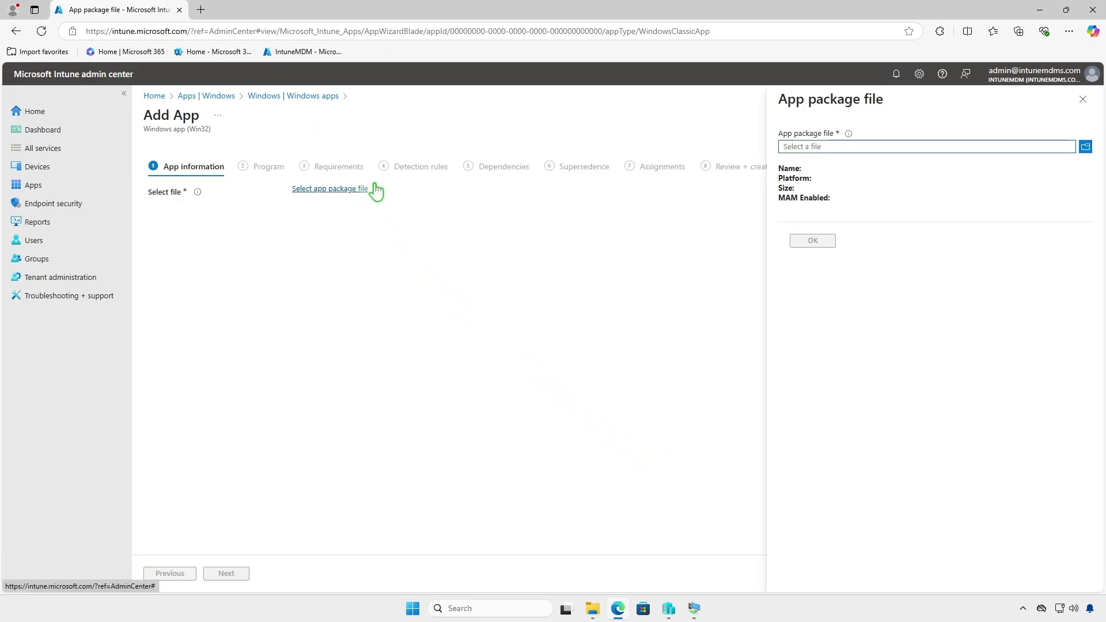
pyautogui.click(845, 149)
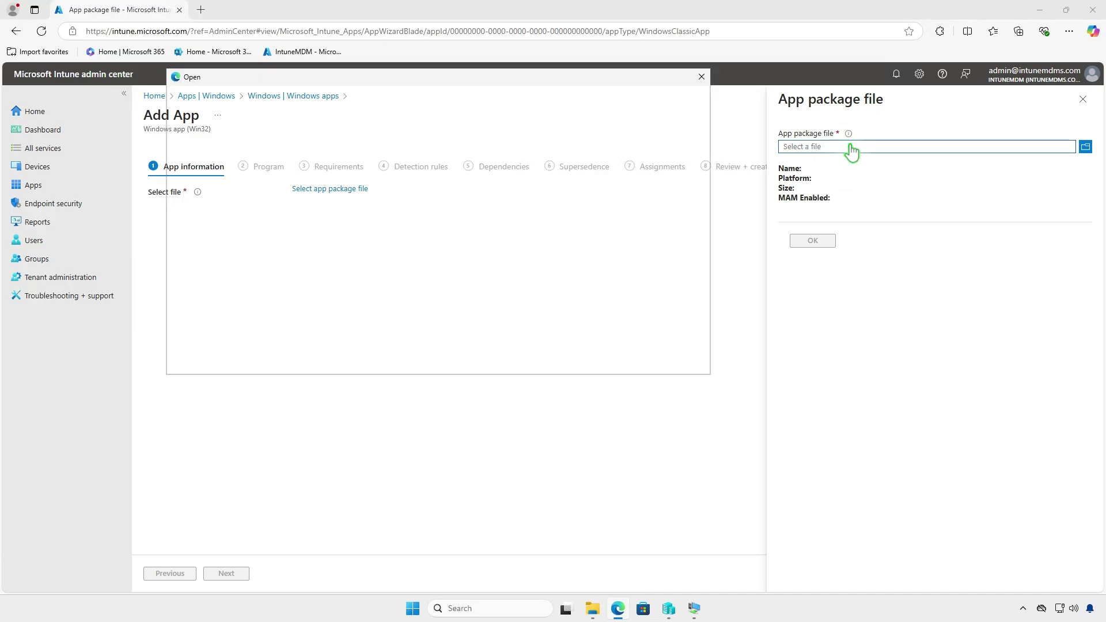
pyautogui.click(329, 165)
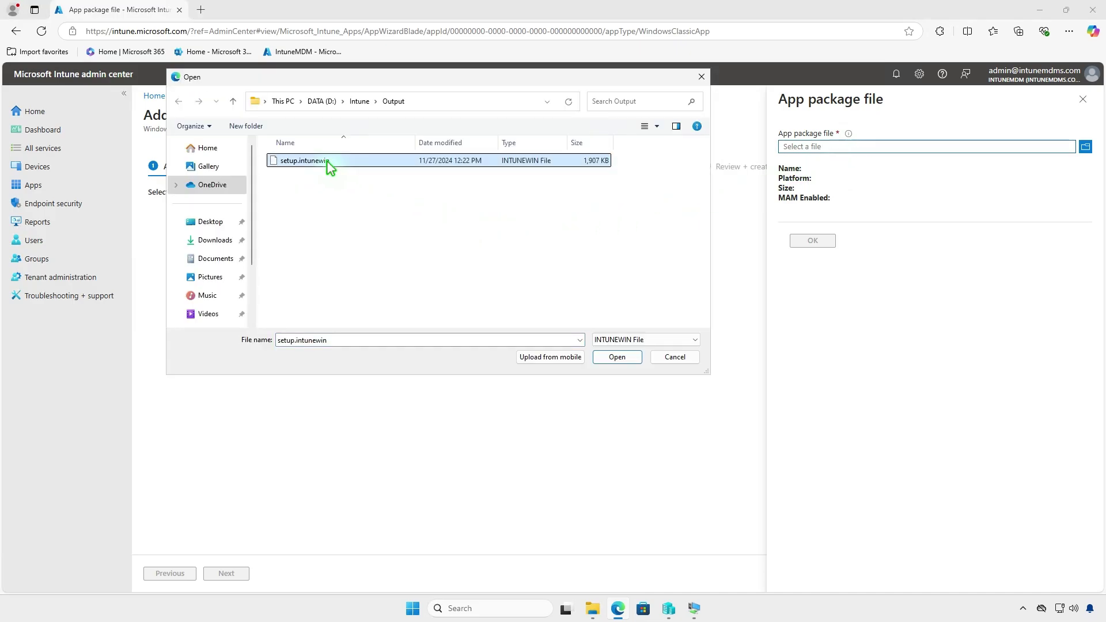
pyautogui.click(626, 358)
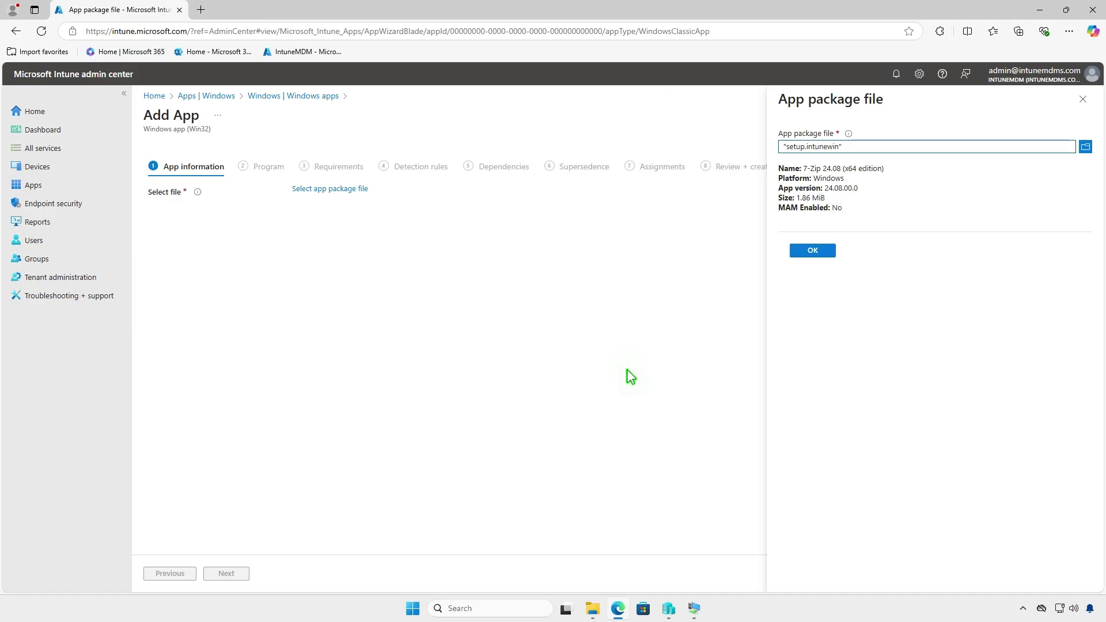
pyautogui.click(803, 254)
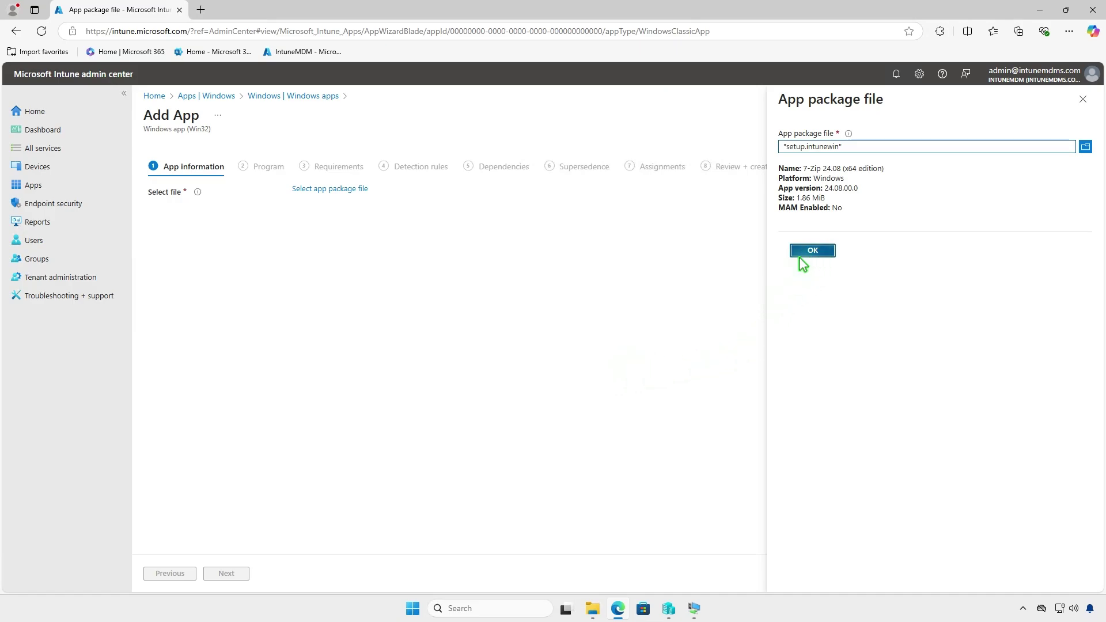
pyautogui.write('Igor Pavlov')
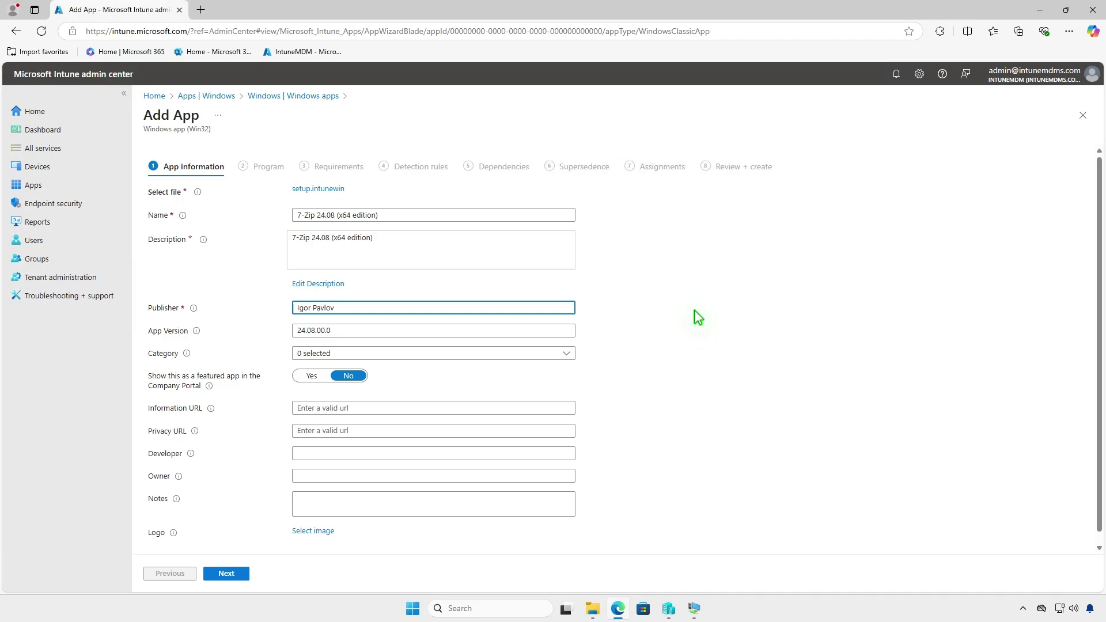
pyautogui.click(703, 316)
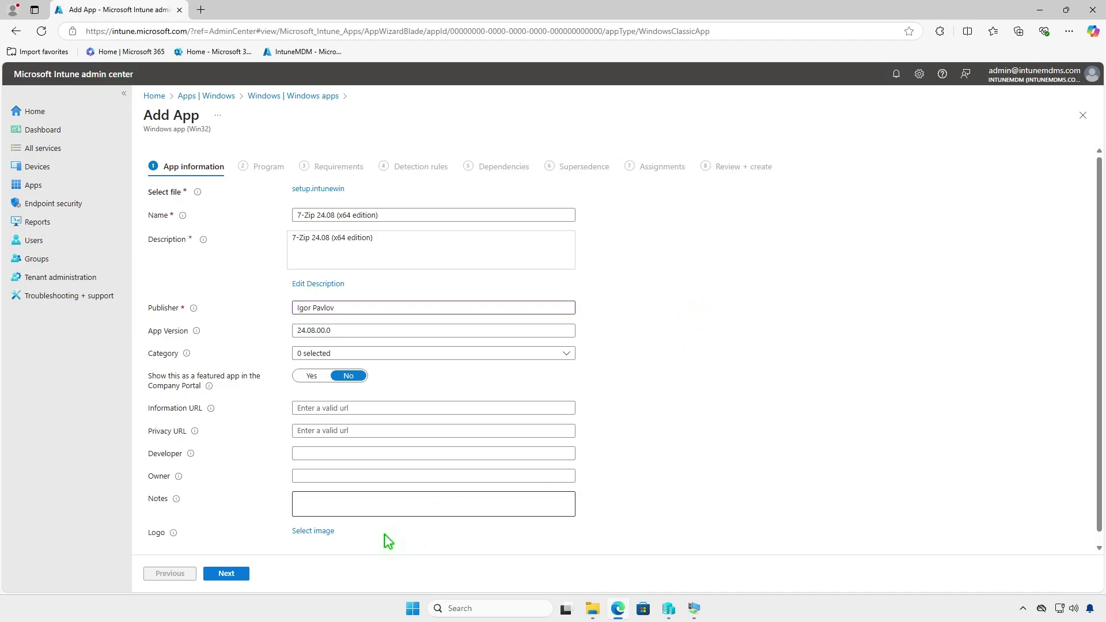
# Step: Upload 7ziplogo.png from Downloads as the app logo
pyautogui.click(318, 532)
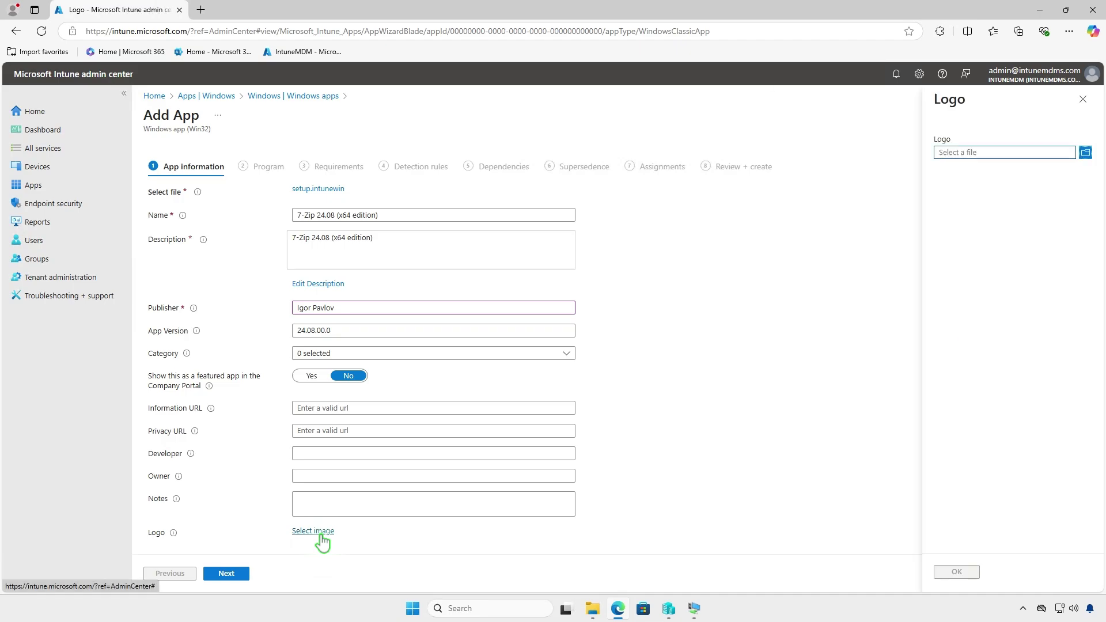
pyautogui.click(967, 155)
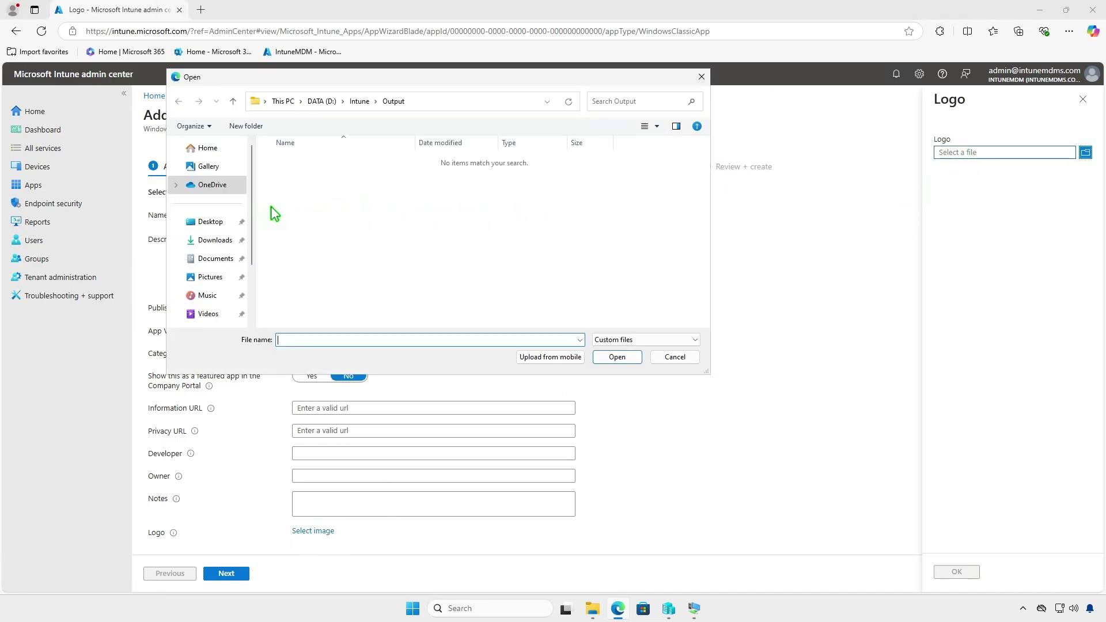
pyautogui.click(215, 239)
pyautogui.click(335, 179)
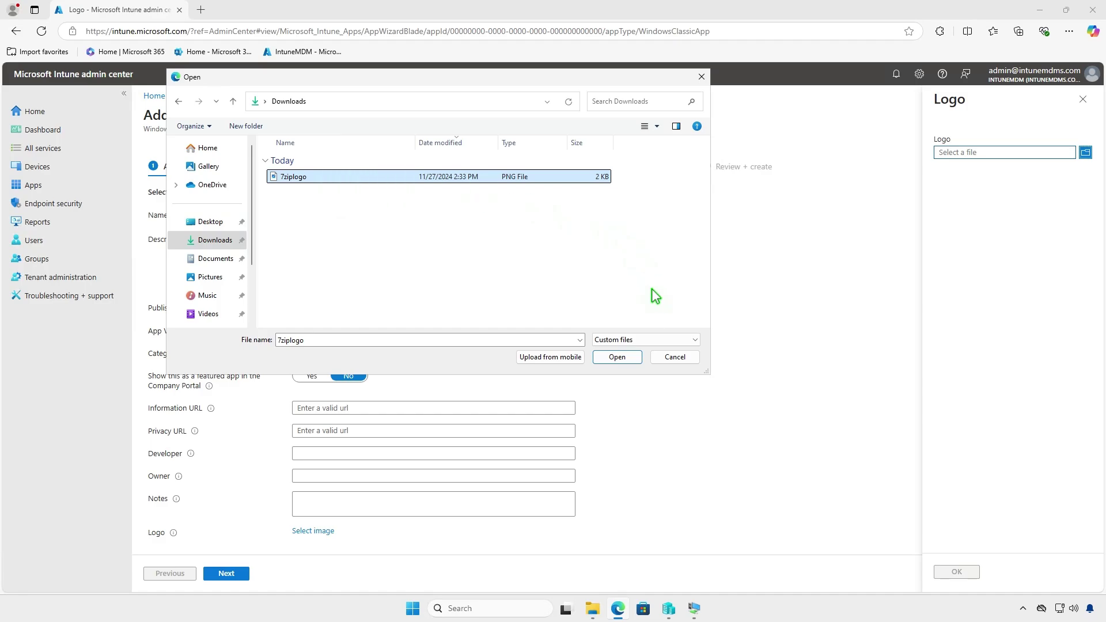
pyautogui.click(619, 358)
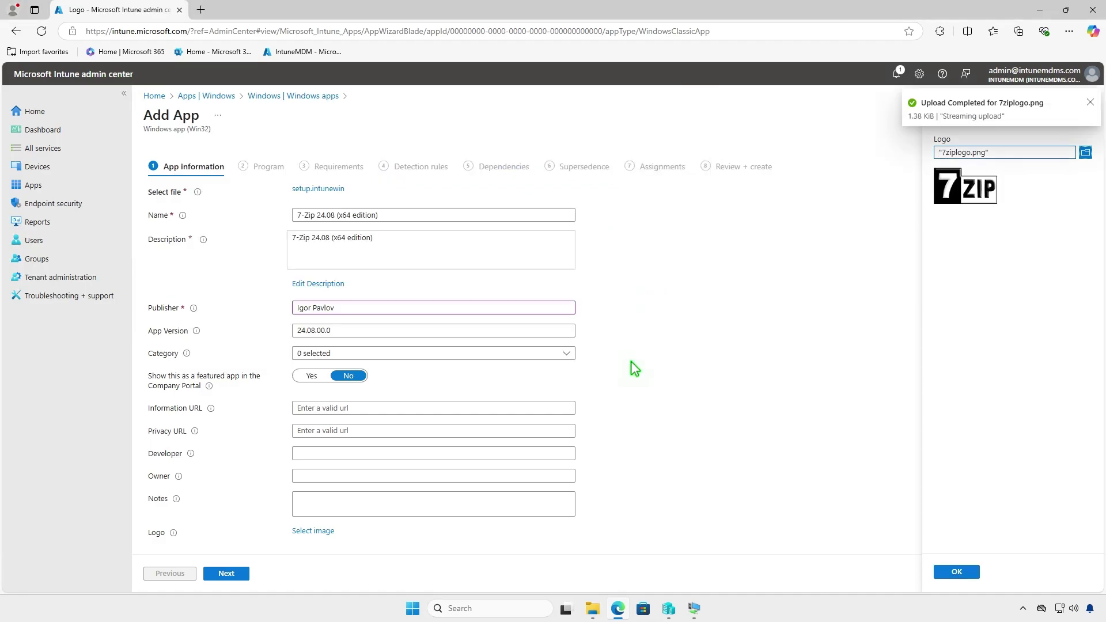
pyautogui.click(956, 572)
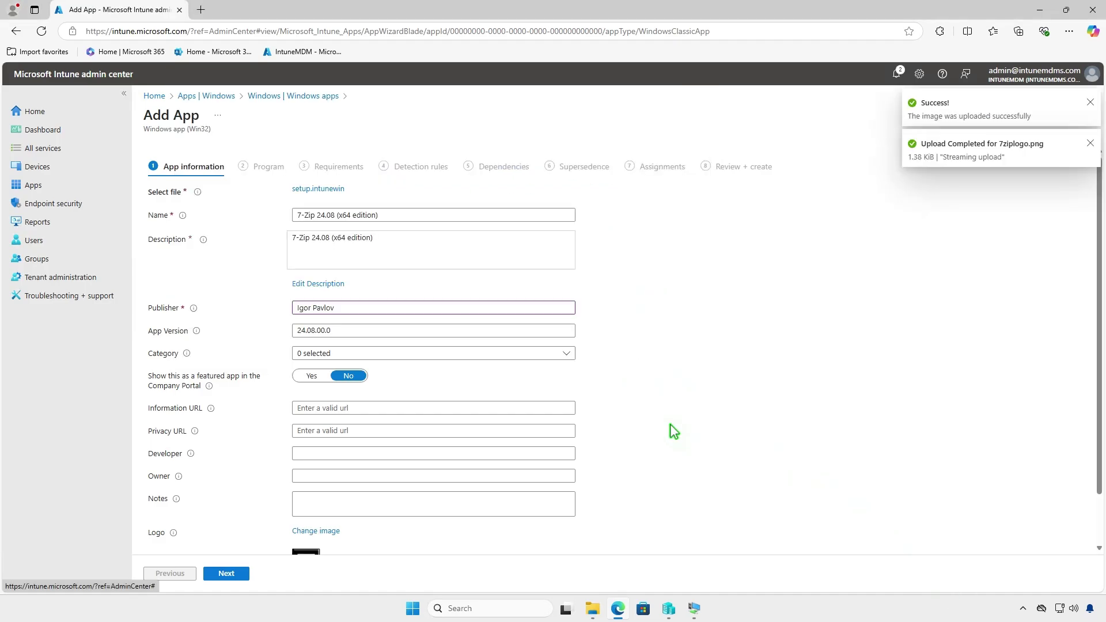
pyautogui.scroll(-1, 670, 424)
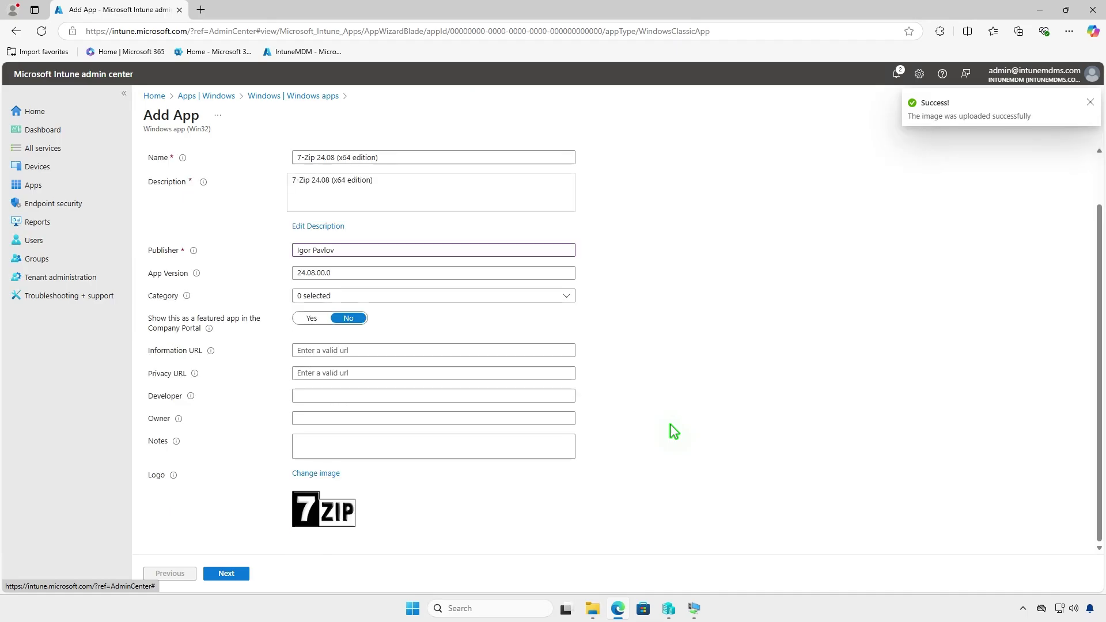
# Step: Keep Program defaults and require 64-bit architecture with minimum OS Windows 10 1607
pyautogui.click(245, 574)
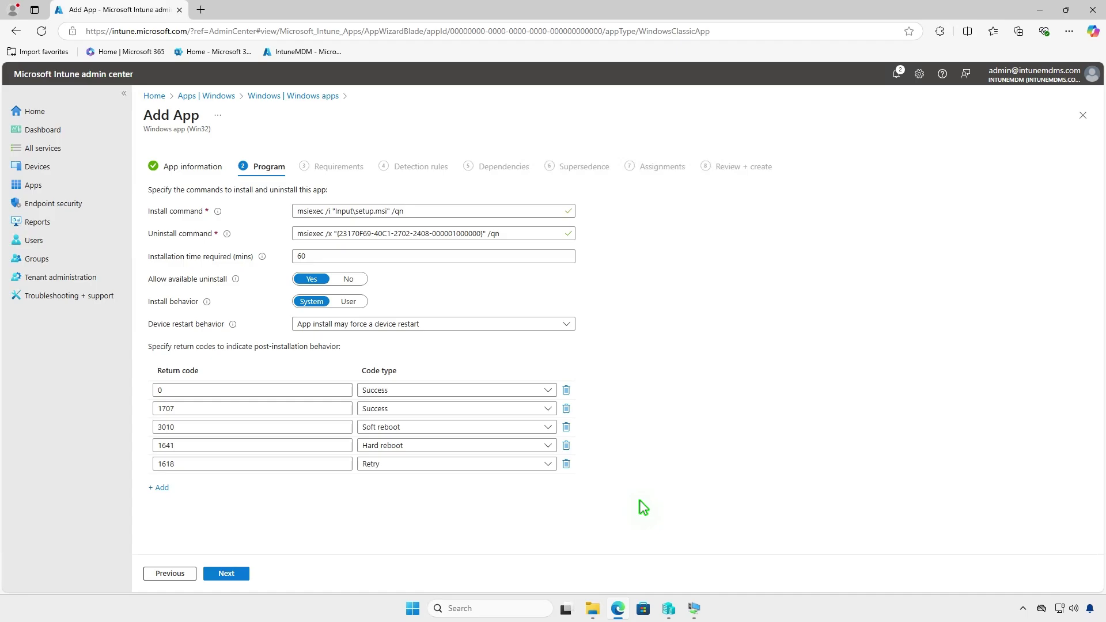
pyautogui.click(246, 573)
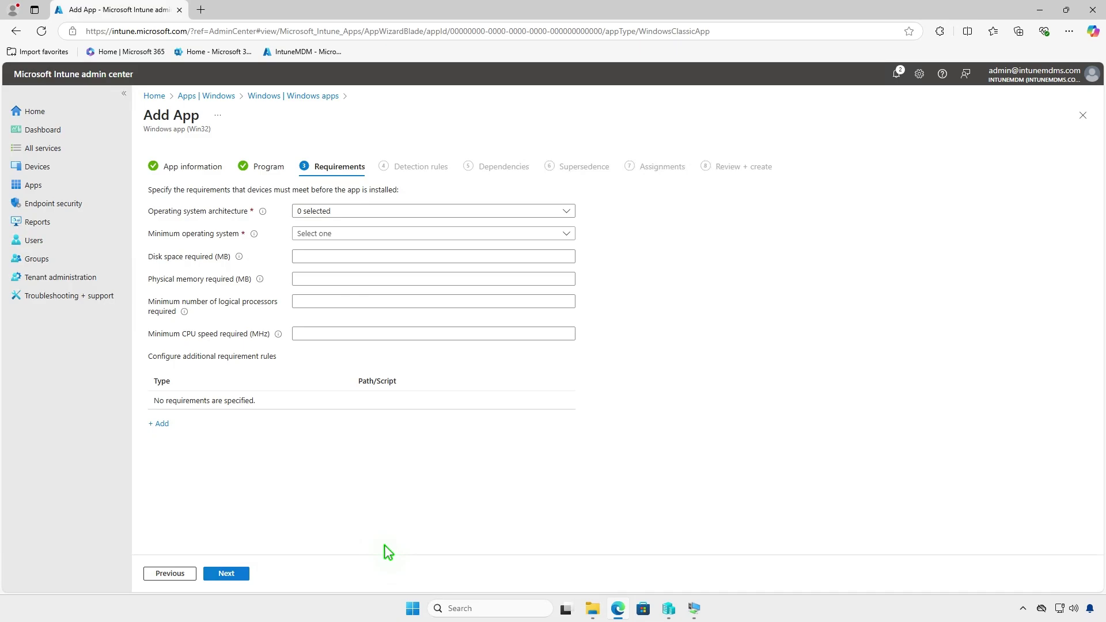
pyautogui.click(415, 212)
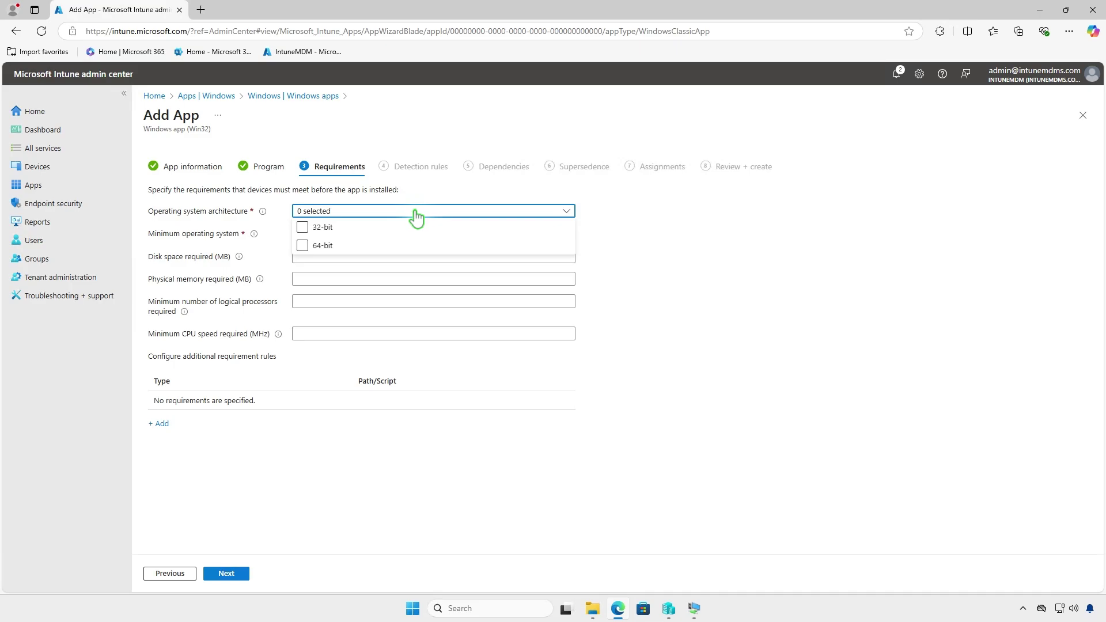
pyautogui.click(303, 247)
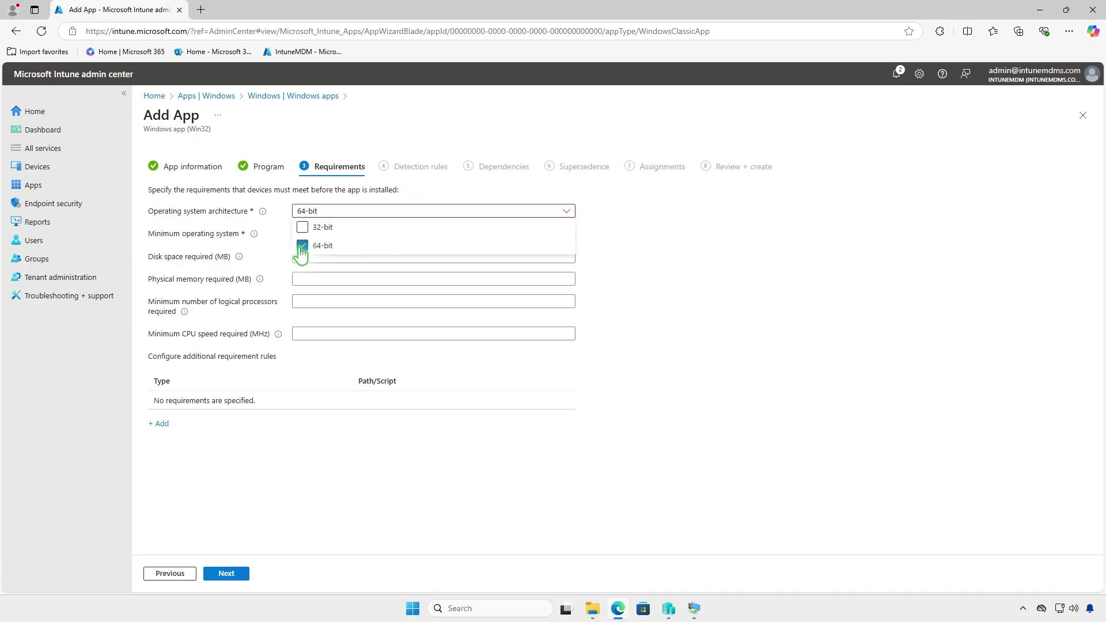
pyautogui.click(275, 254)
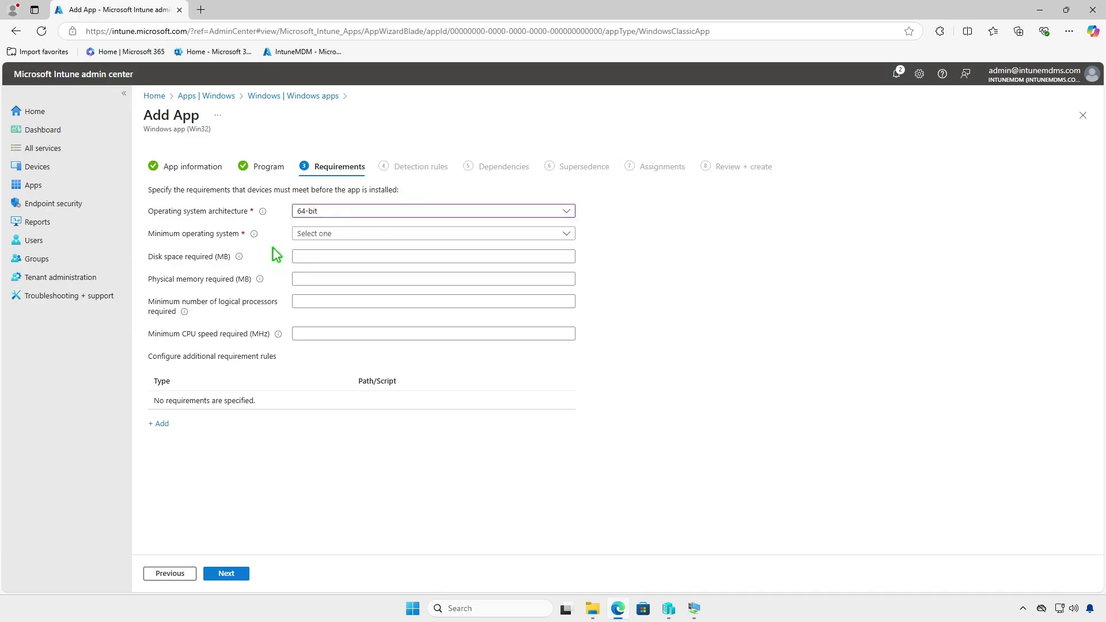
pyautogui.click(417, 235)
pyautogui.click(409, 253)
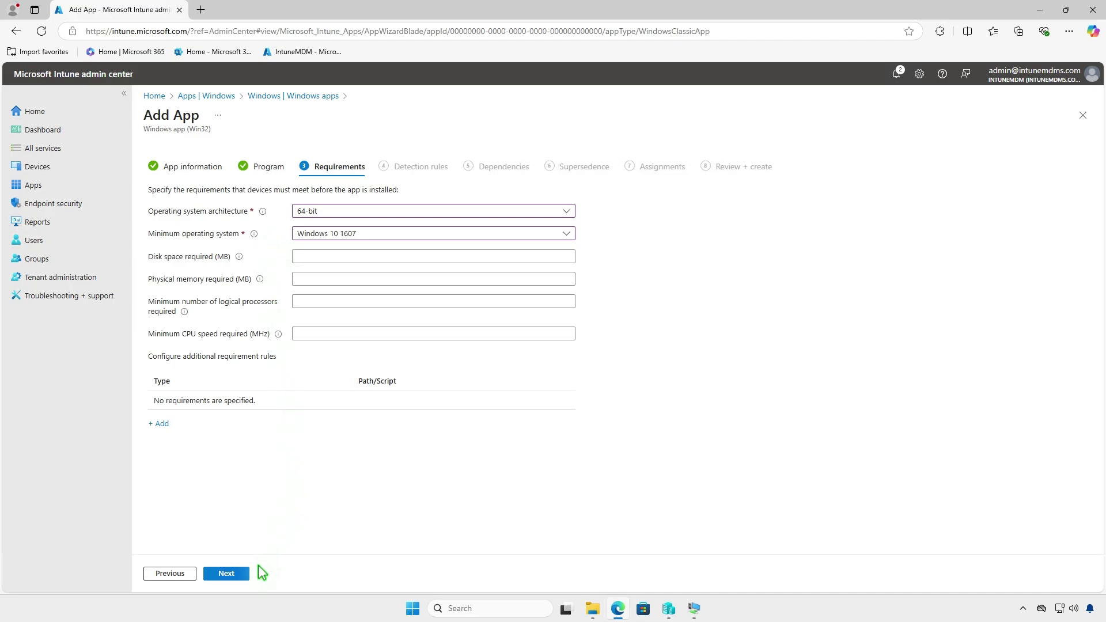
pyautogui.click(227, 574)
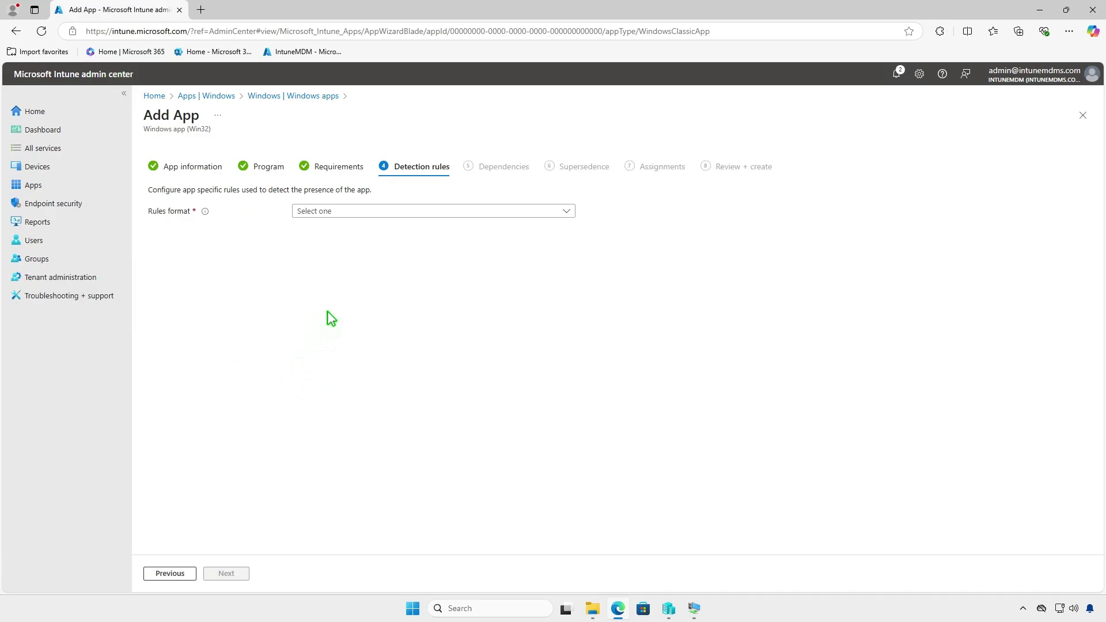
# Step: Add a manually configured MSI product-code detection rule, then advance to Dependencies
pyautogui.click(405, 213)
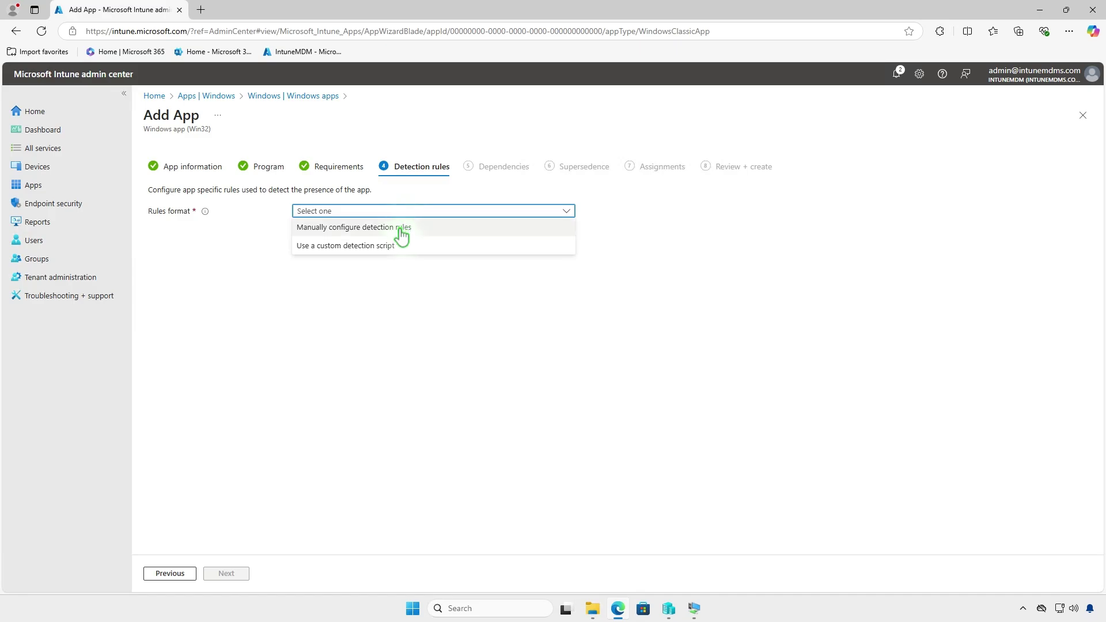
pyautogui.click(401, 229)
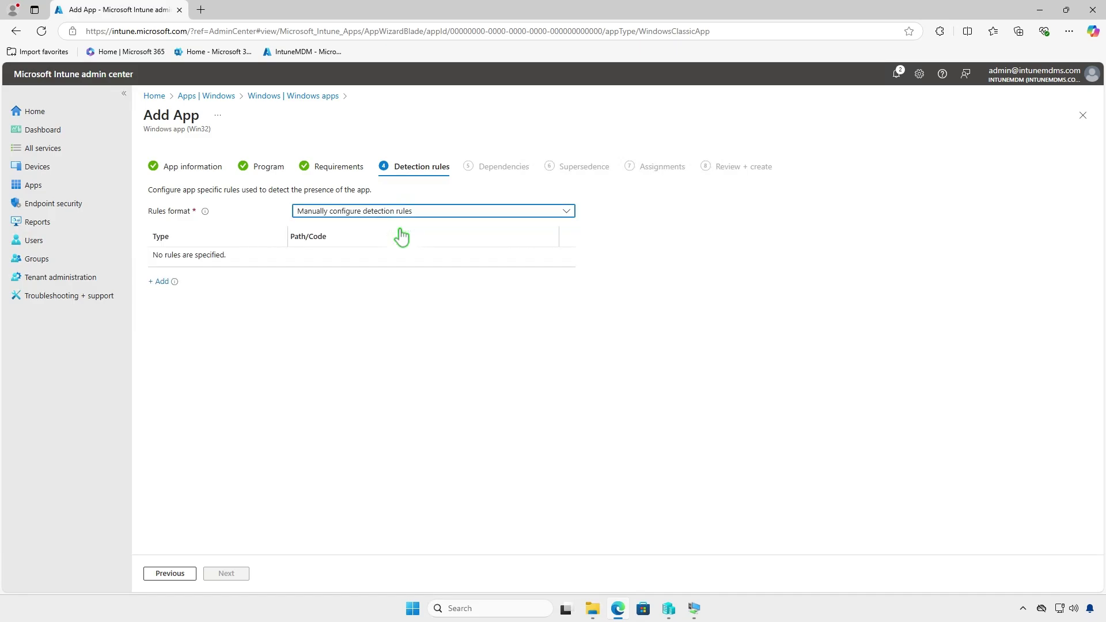
pyautogui.click(162, 282)
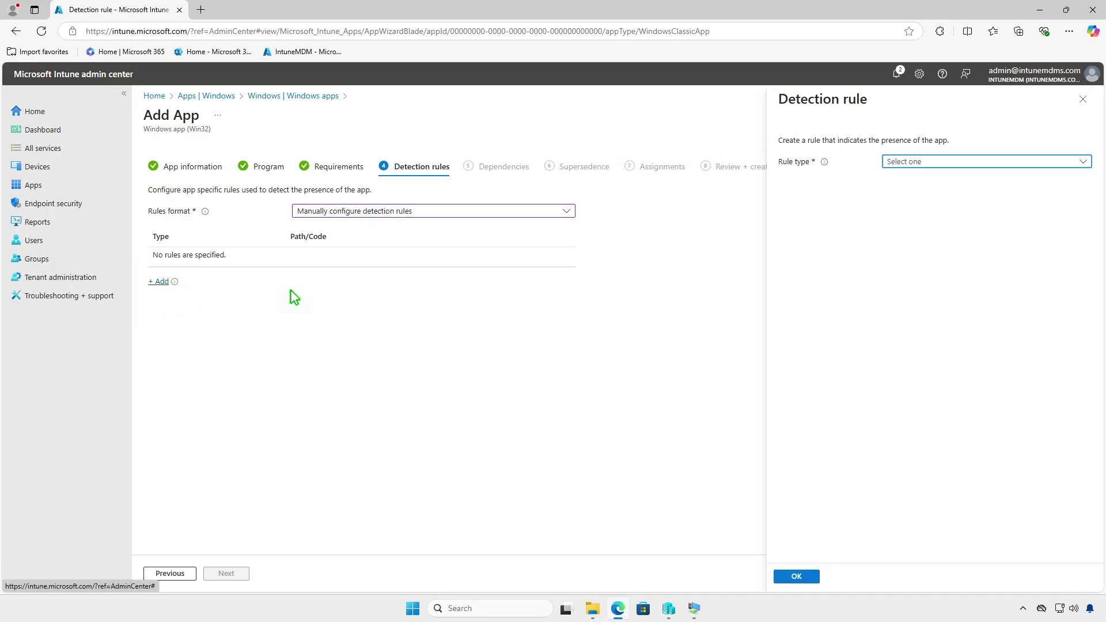
pyautogui.click(913, 166)
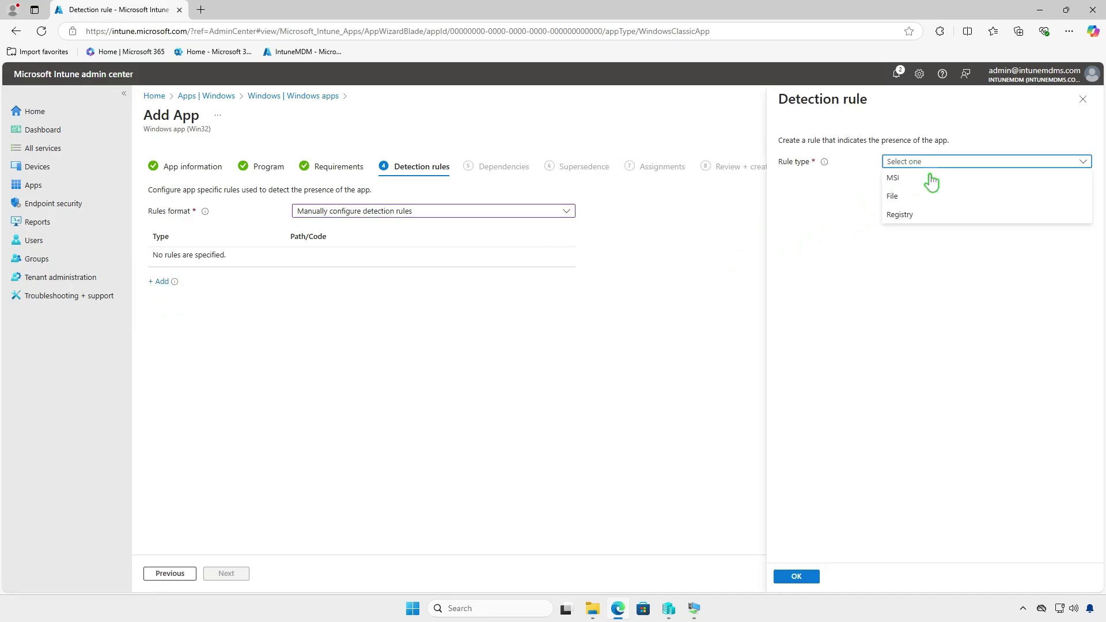
pyautogui.click(932, 180)
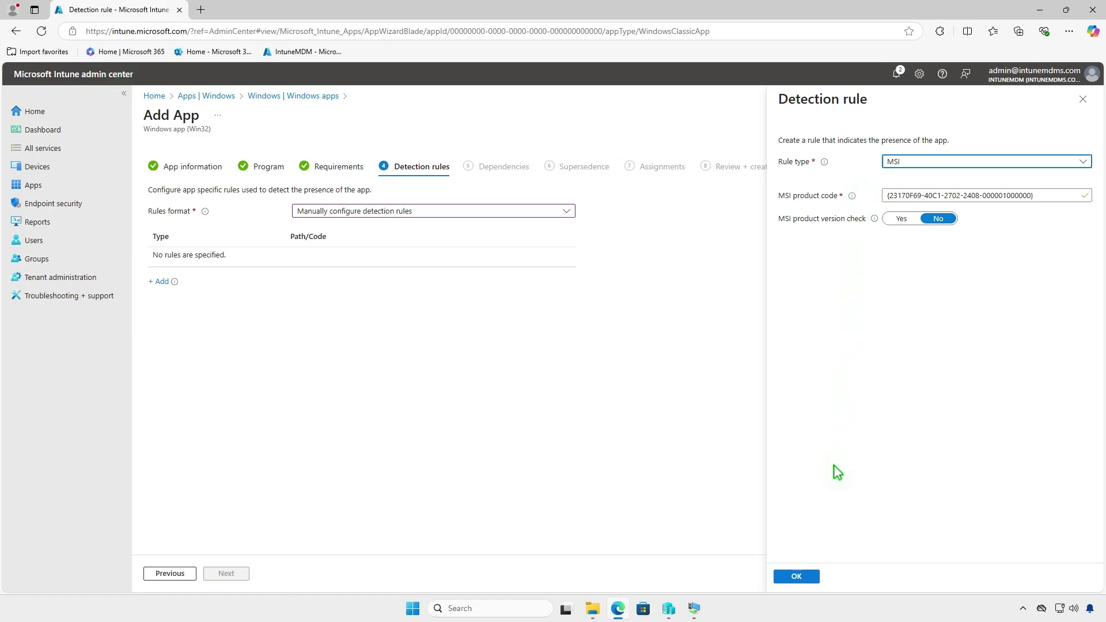
pyautogui.click(814, 577)
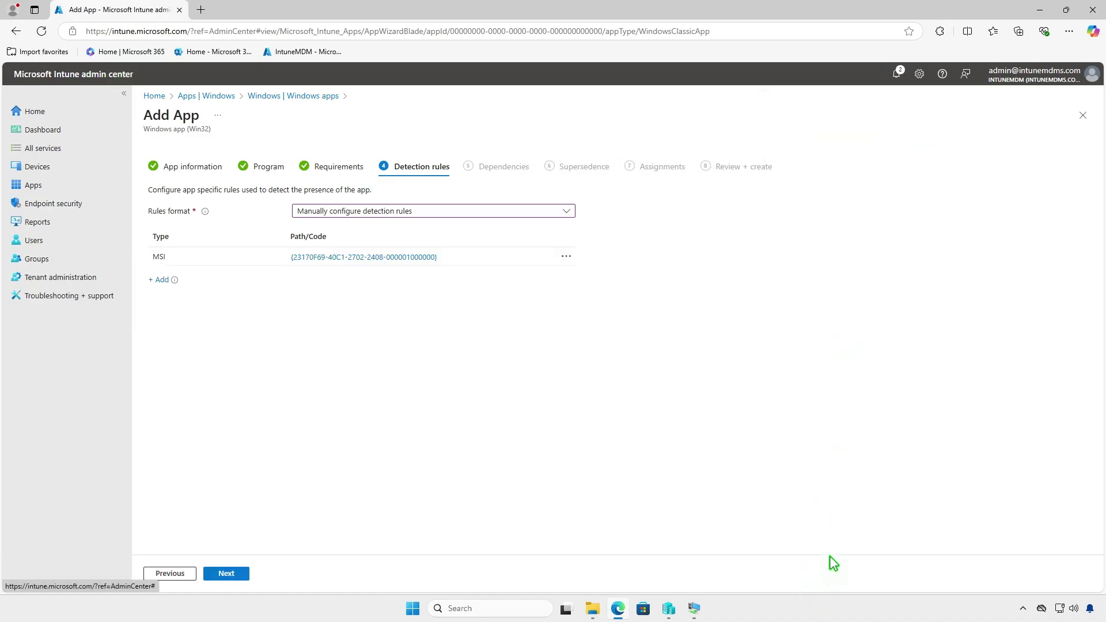
pyautogui.click(245, 573)
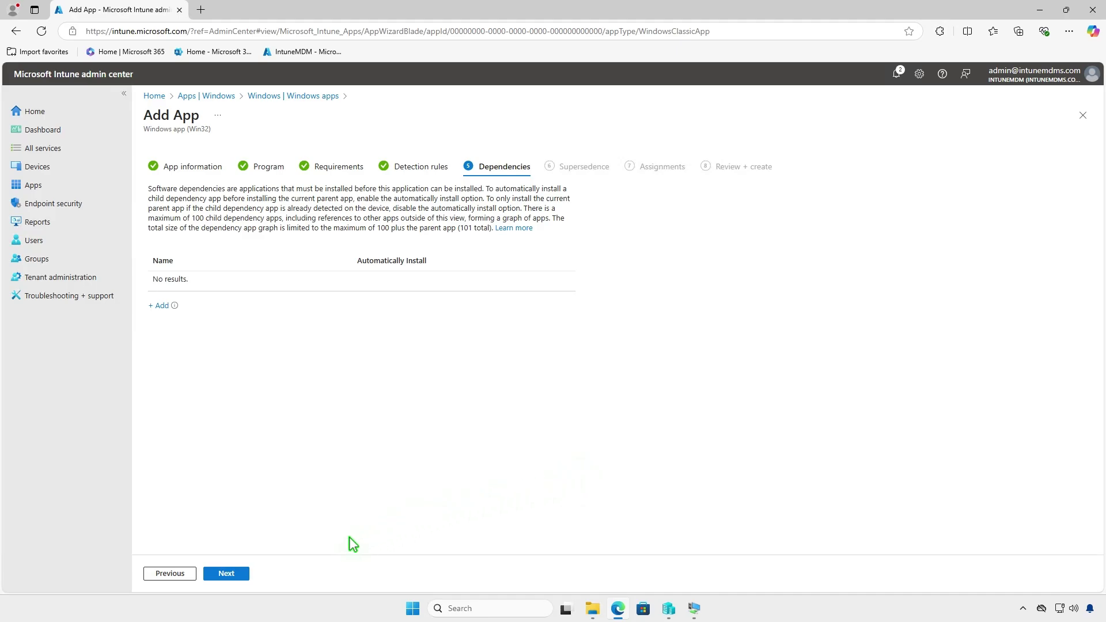
# Step: Skip dependencies and supersedence, and add Test_Devices as a Required assignment before Review + create
pyautogui.click(242, 577)
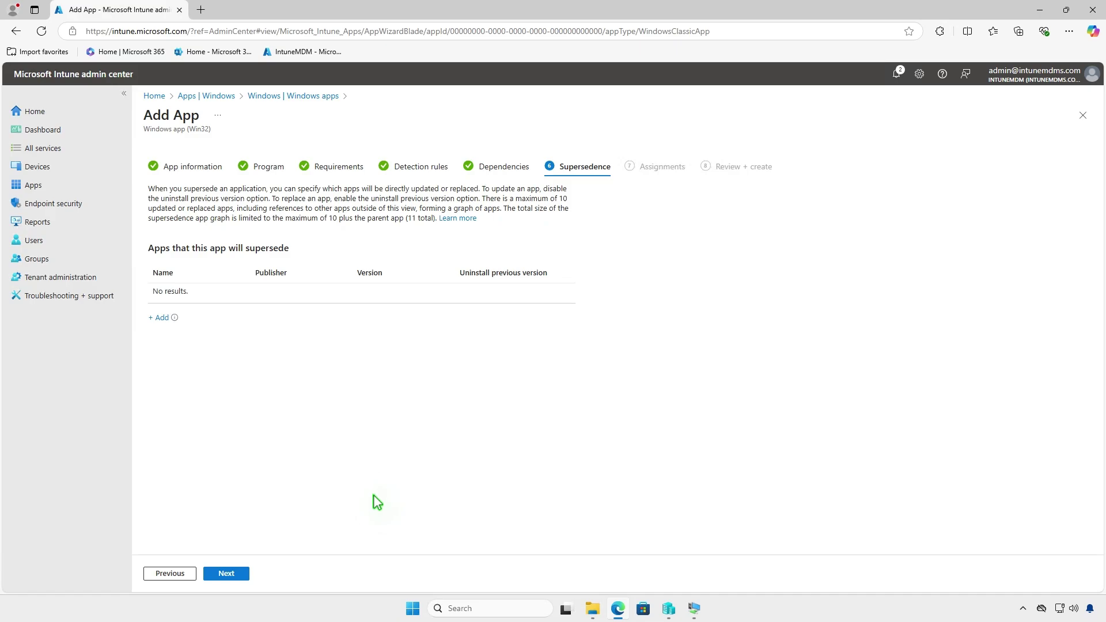
pyautogui.click(239, 575)
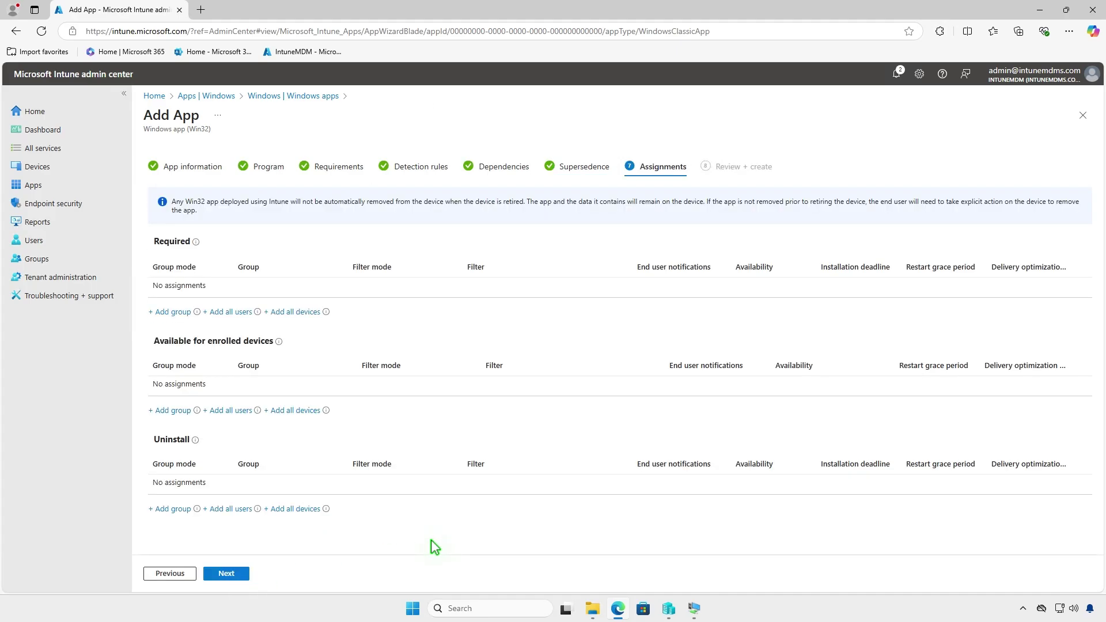
pyautogui.click(176, 313)
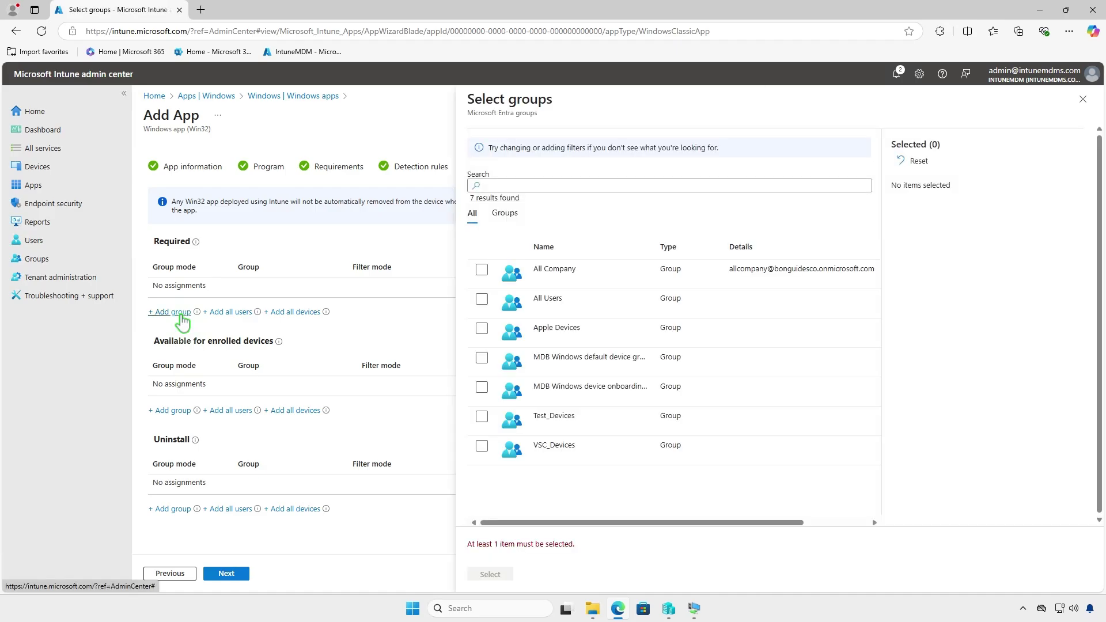
pyautogui.click(482, 418)
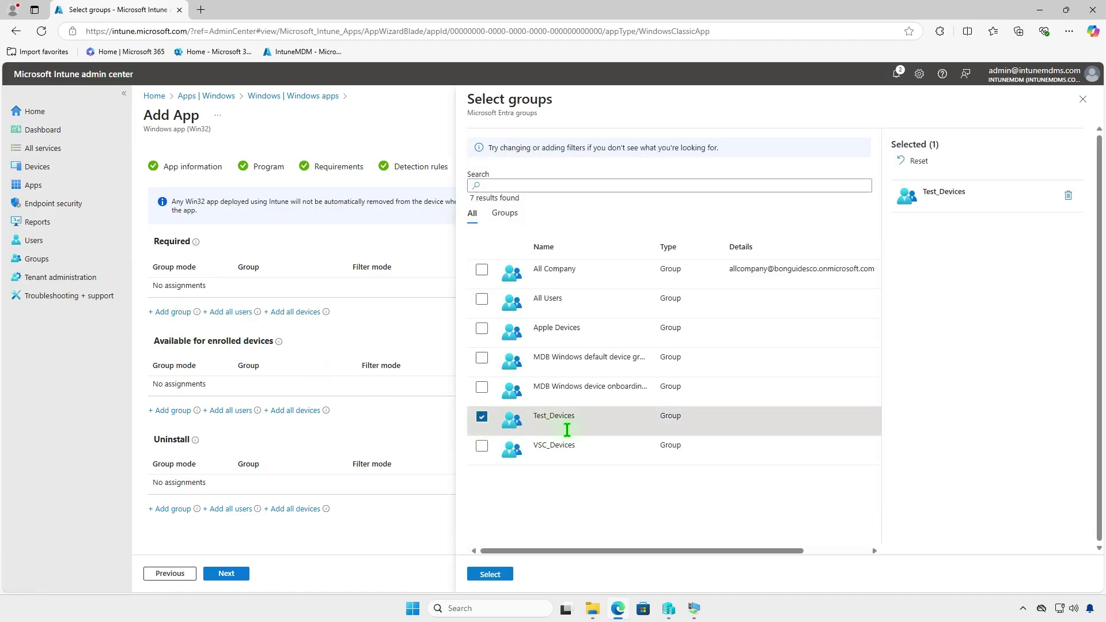
pyautogui.click(490, 575)
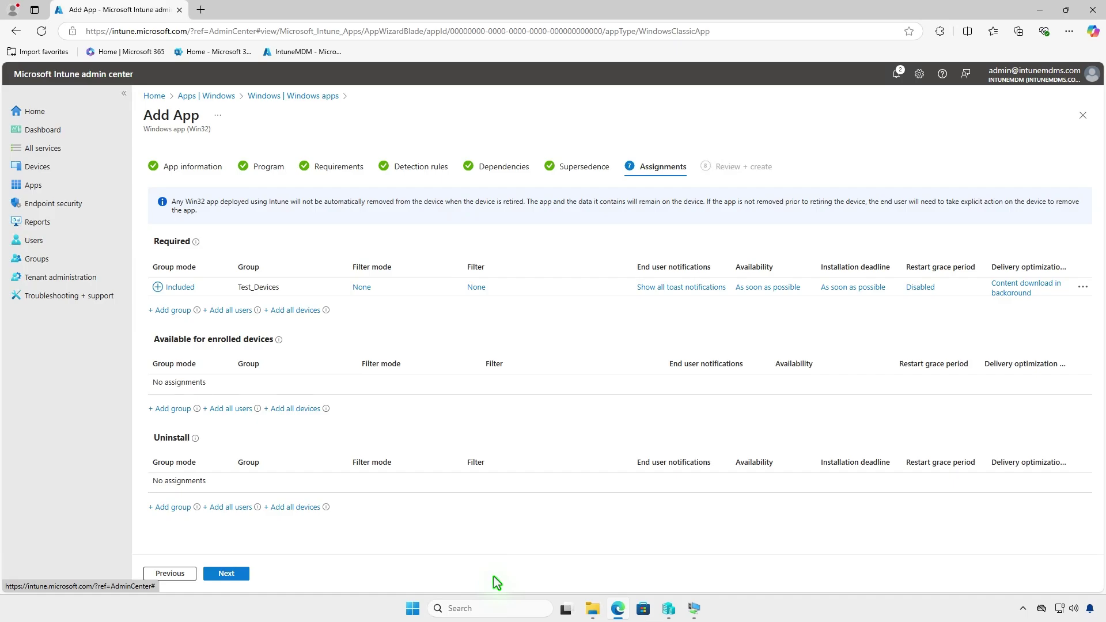
pyautogui.click(244, 573)
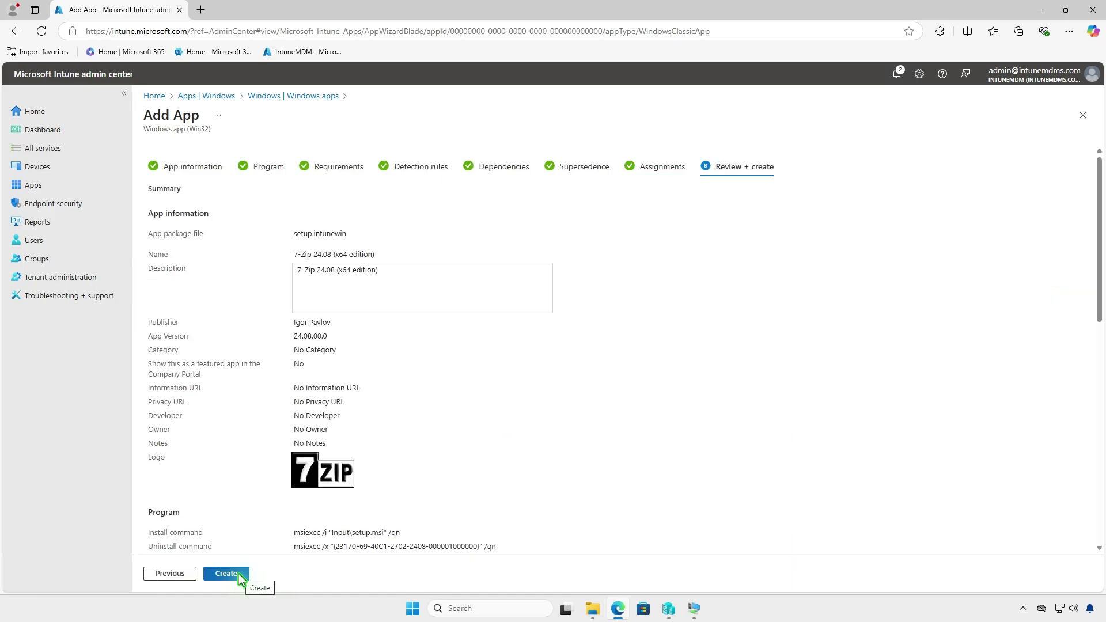
# Step: Create the 7-Zip 24.08 (x64 edition) Win32 app and minimize the Edge window
pyautogui.click(239, 574)
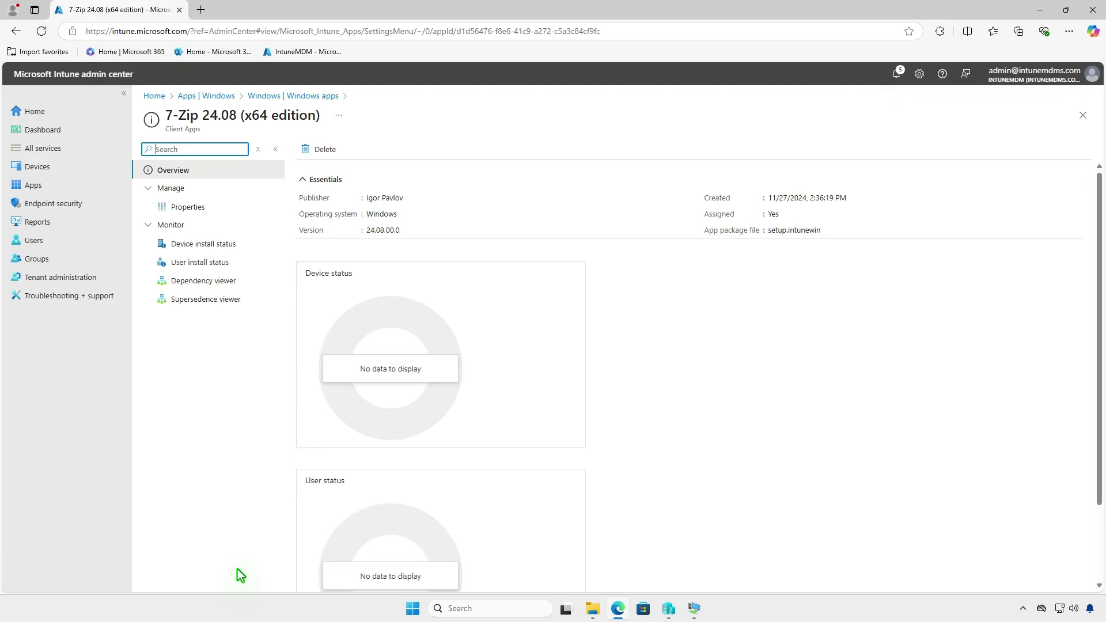
pyautogui.click(1039, 11)
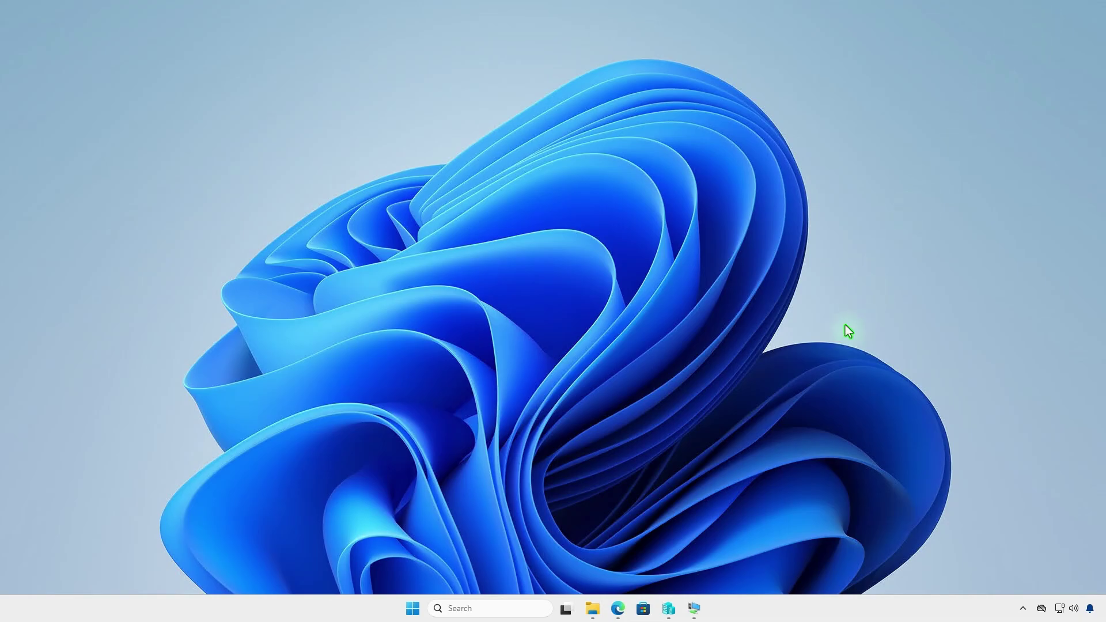
# Step: Sync the VM from Company Portal settings and check notifications for the 7-Zip install
pyautogui.click(695, 609)
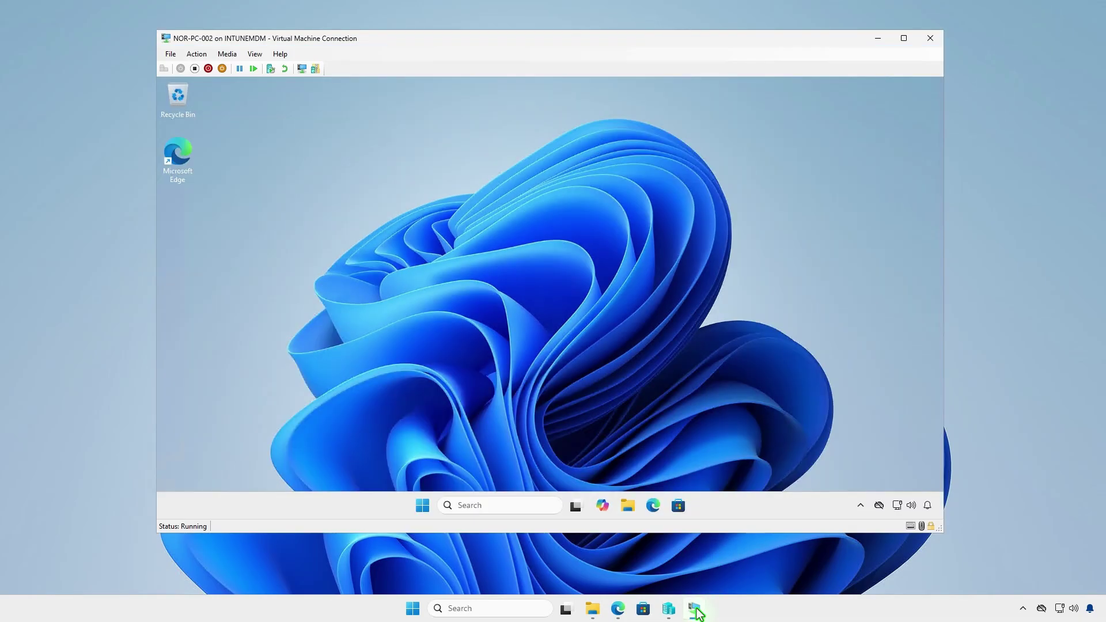
pyautogui.click(425, 510)
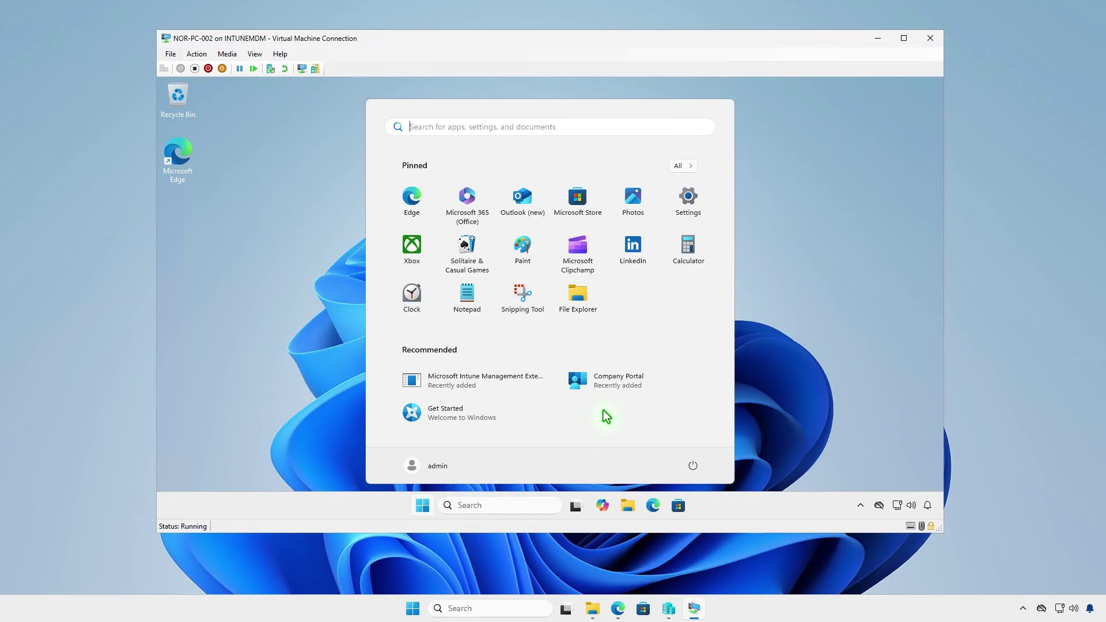
pyautogui.click(624, 394)
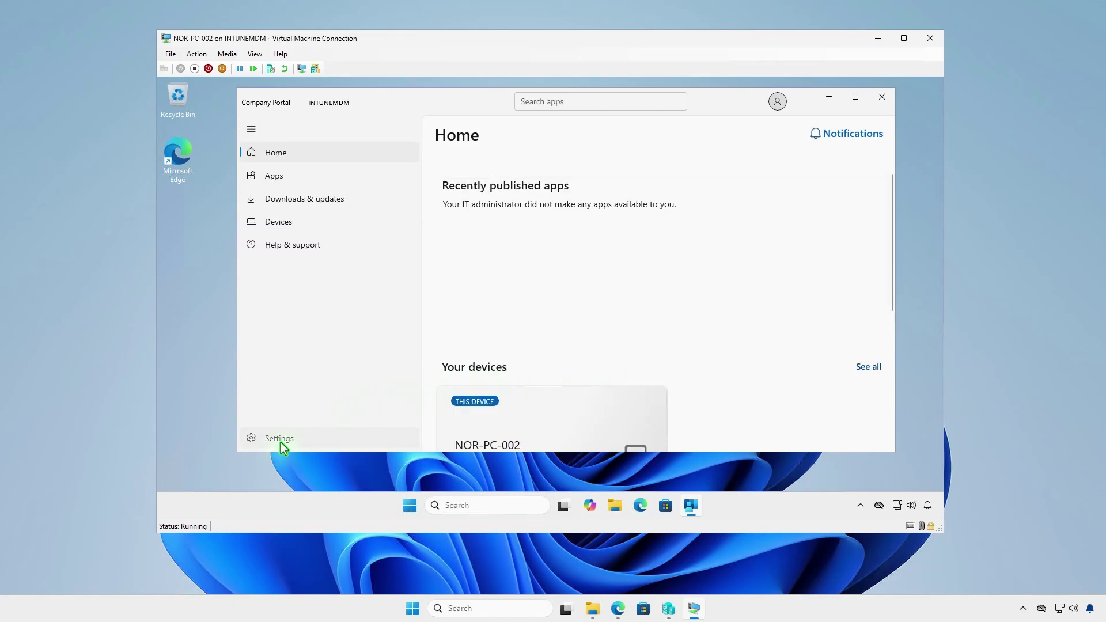
pyautogui.click(281, 440)
pyautogui.click(496, 241)
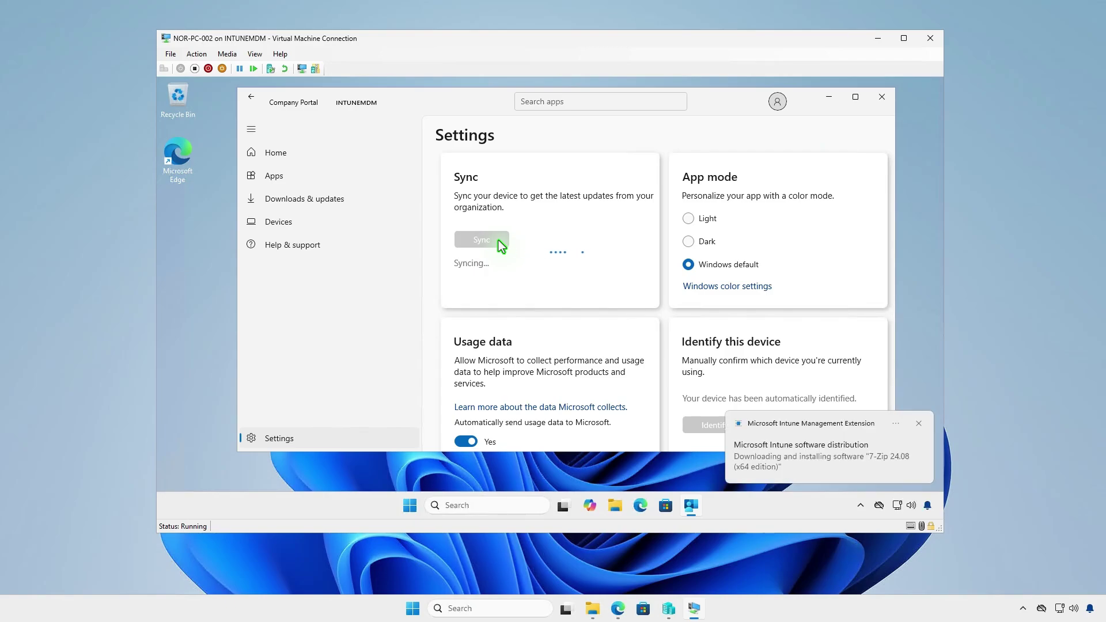
pyautogui.click(828, 98)
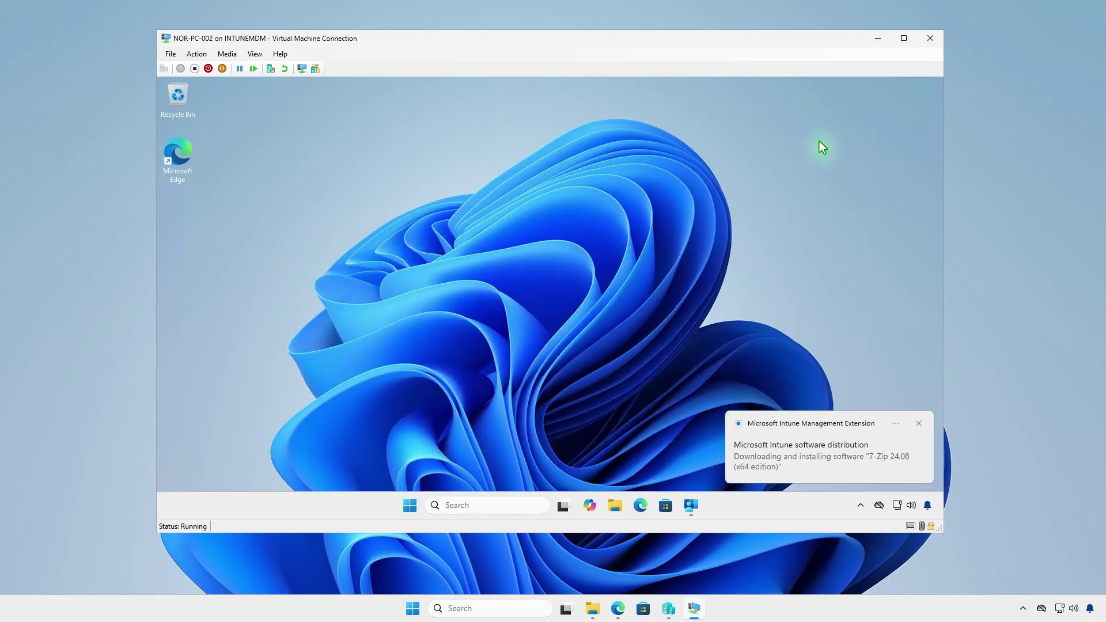
pyautogui.click(928, 505)
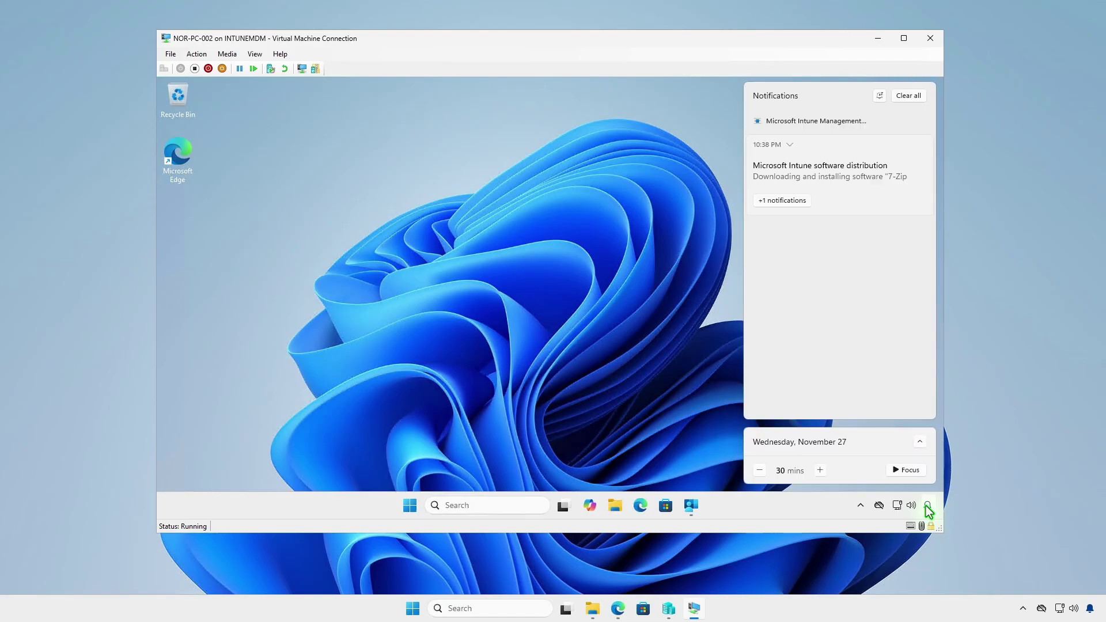